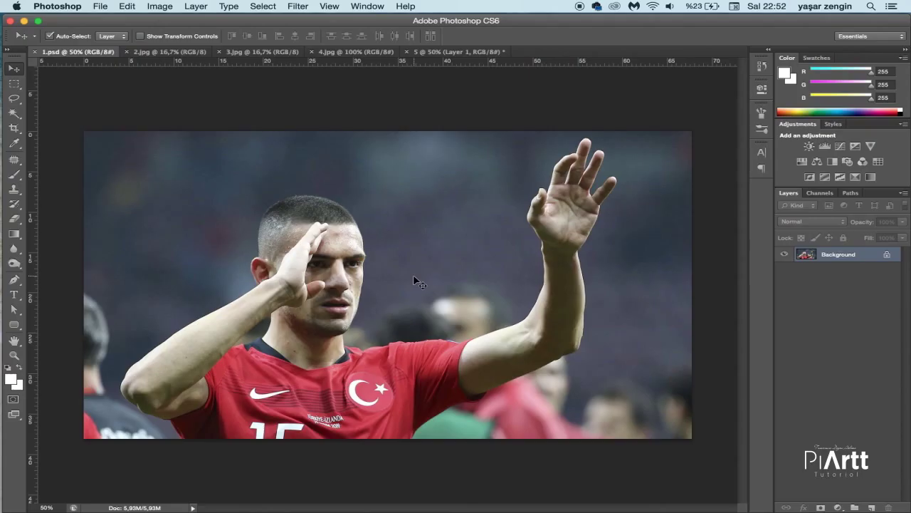
Duplicate the football photo twice, hide Layer 1, and convert Layer 1 copy to a smart object
{"action": "key", "text": "ctrl+j"}
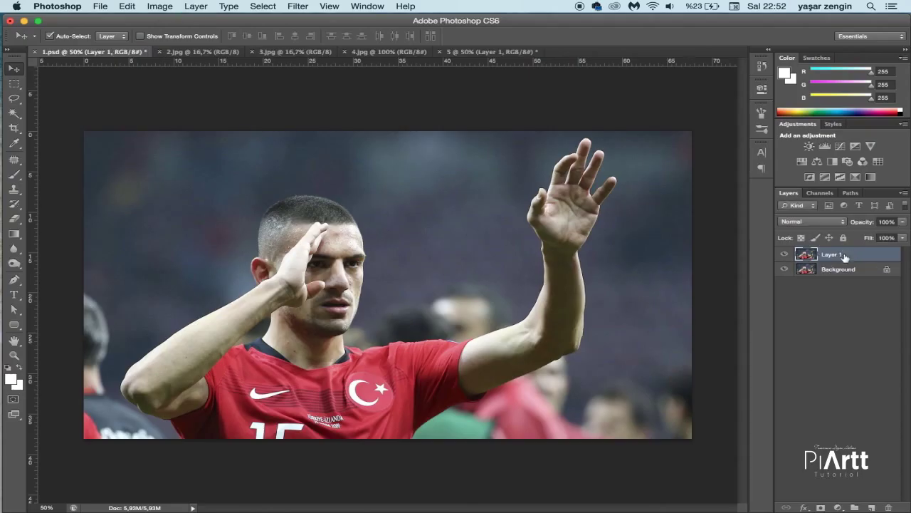
{"action": "key", "text": "ctrl+j"}
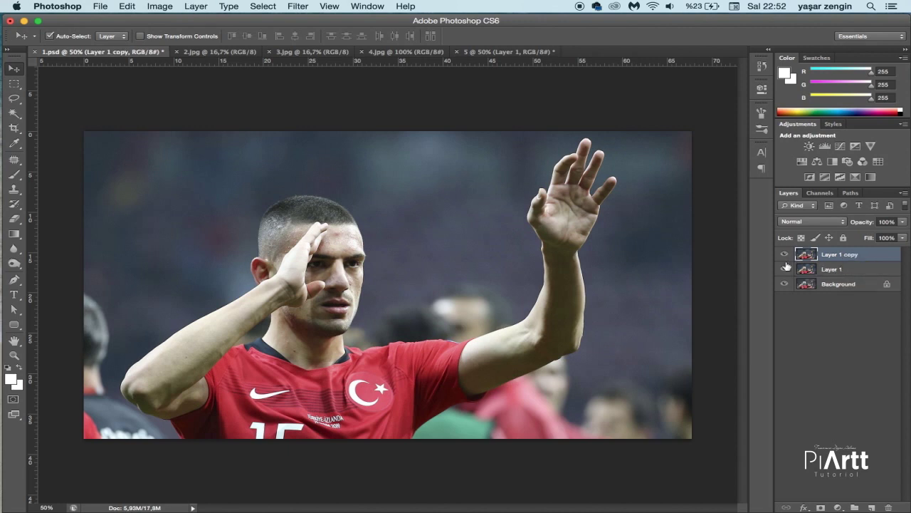
{"action": "left_click", "coordinate": [784, 269]}
{"action": "right_click", "coordinate": [853, 256]}
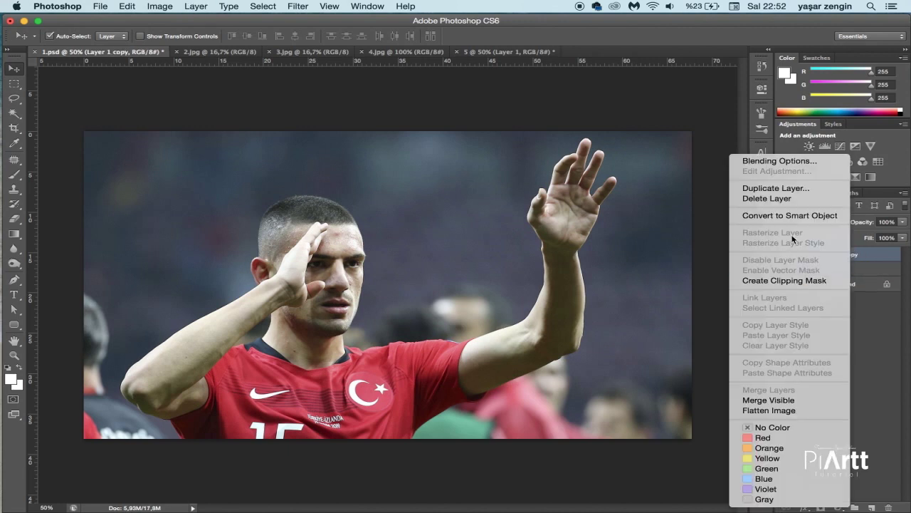
{"action": "left_click", "coordinate": [804, 216]}
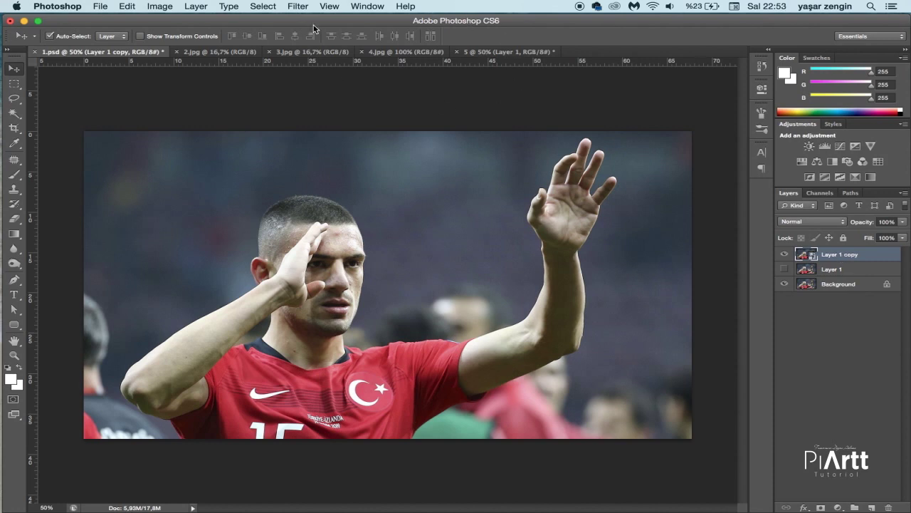
Apply Filter Gallery Poster Edges with edge thickness 0, edge intensity 0, posterization 6
{"action": "left_click", "coordinate": [297, 7]}
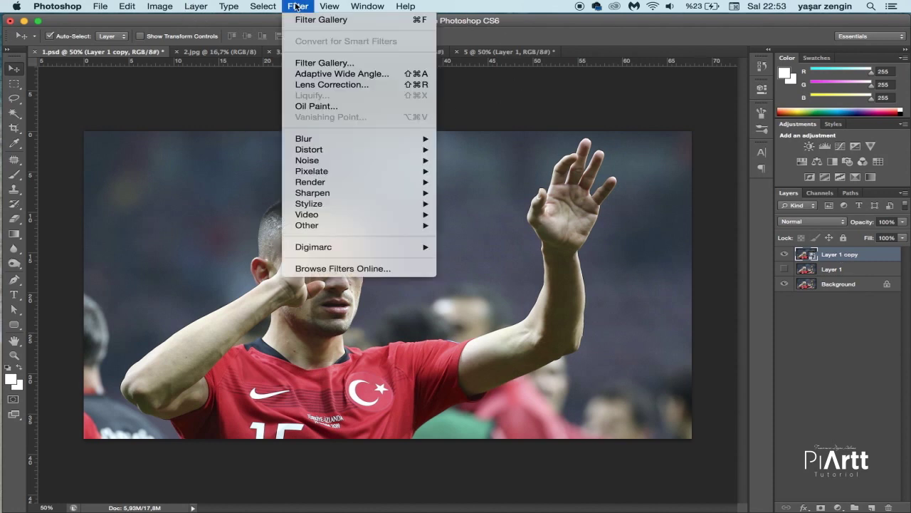
{"action": "left_click", "coordinate": [326, 62]}
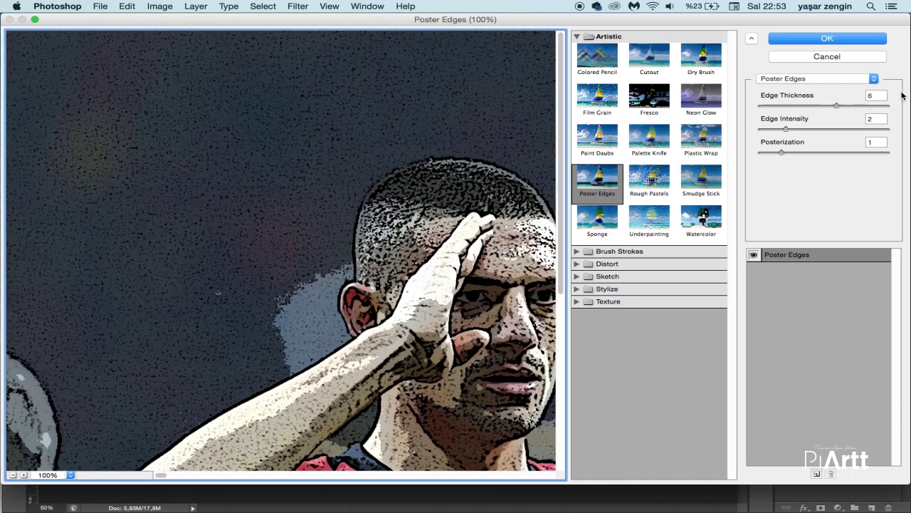
{"action": "type", "text": "0"}
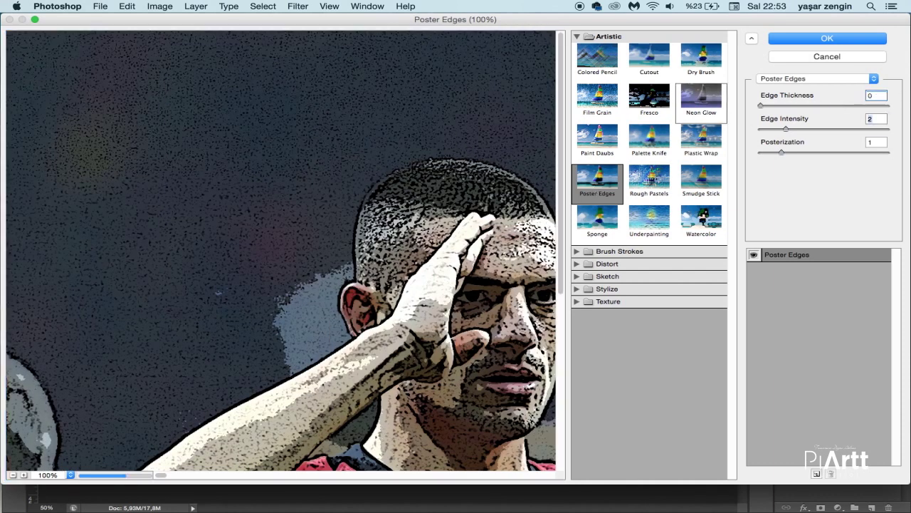
{"action": "key", "text": "Tab"}
{"action": "type", "text": "0"}
{"action": "key", "text": "Tab"}
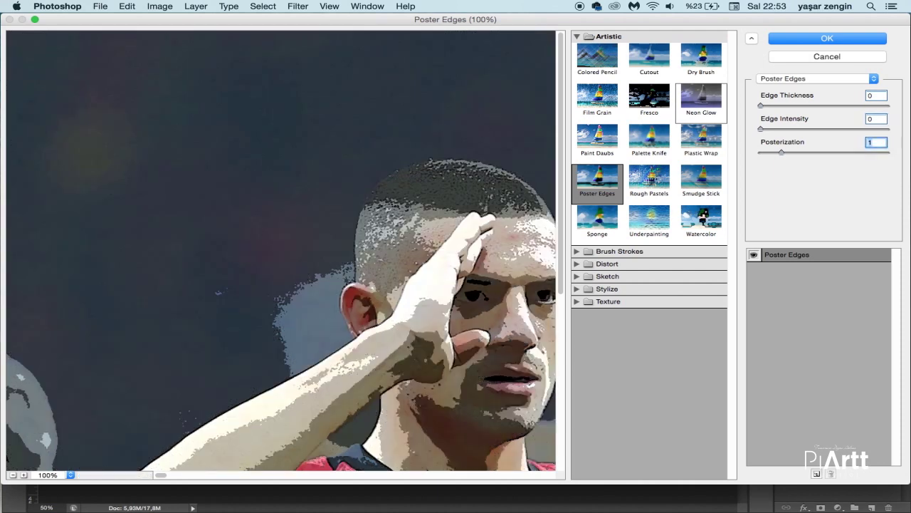
{"action": "type", "text": "5"}
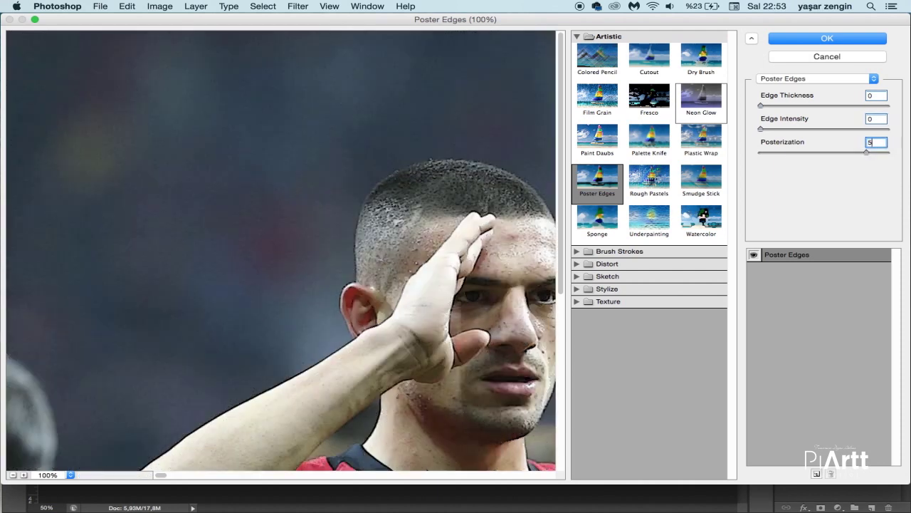
{"action": "key", "text": "Up"}
{"action": "left_click", "coordinate": [819, 36]}
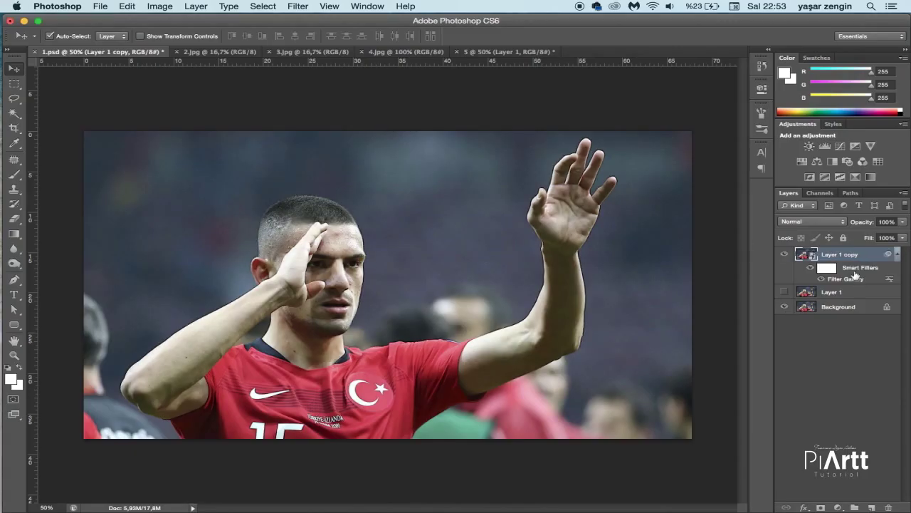
Apply Unsharp Mask at amount 1%, radius 5 pixels, threshold 10 levels
{"action": "left_click", "coordinate": [298, 6]}
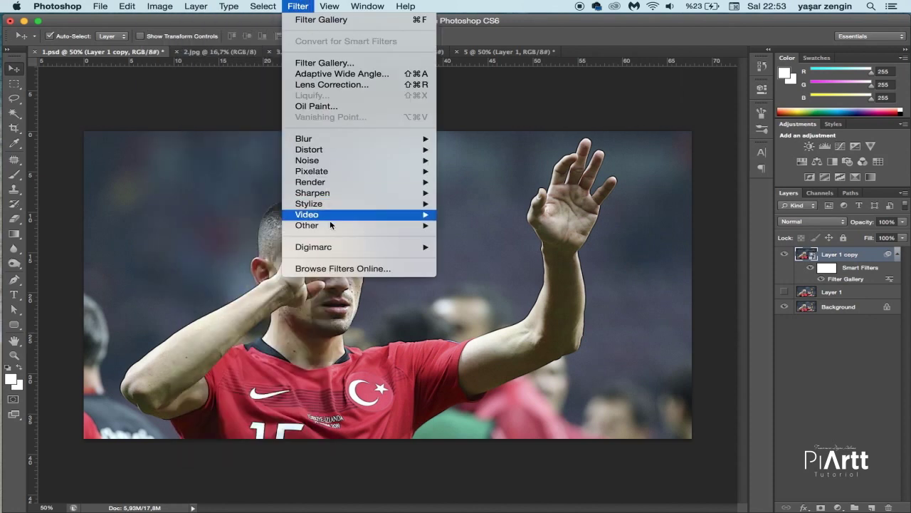
{"action": "mouse_move", "coordinate": [312, 193]}
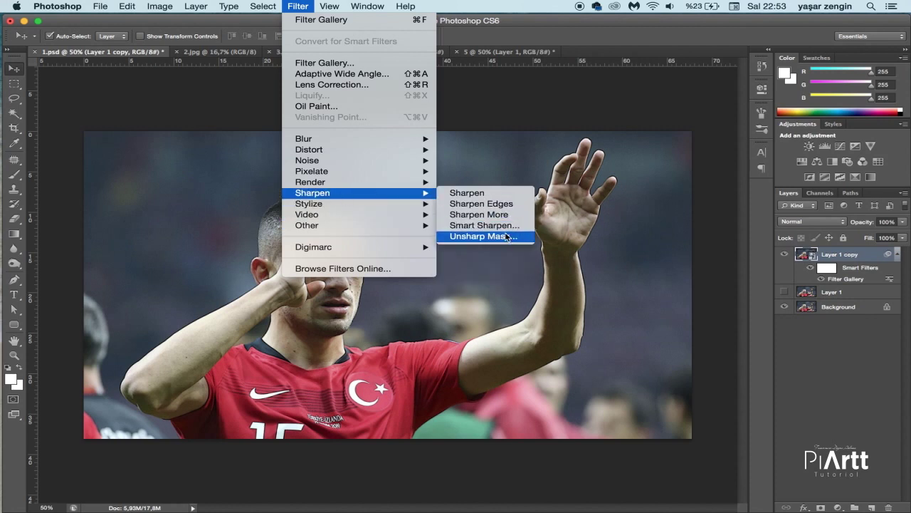
{"action": "left_click", "coordinate": [501, 236]}
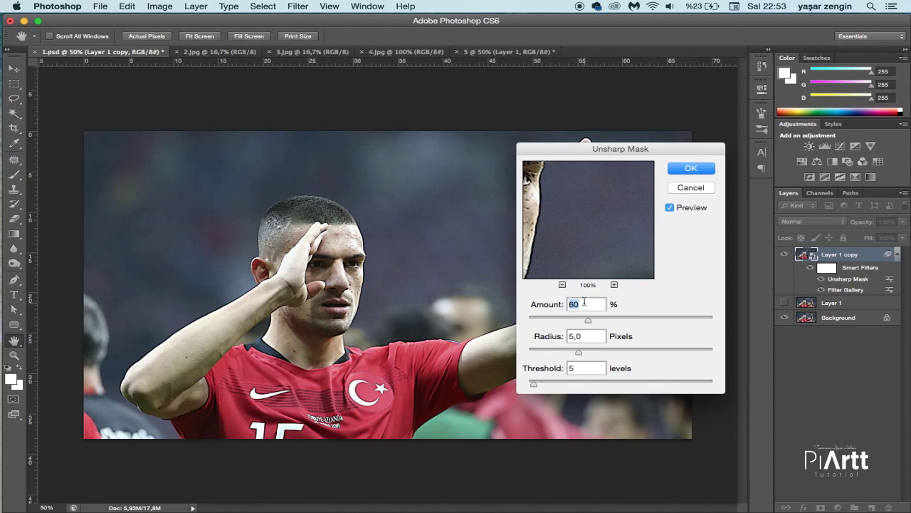
{"action": "type", "text": "0"}
{"action": "key", "text": "Tab"}
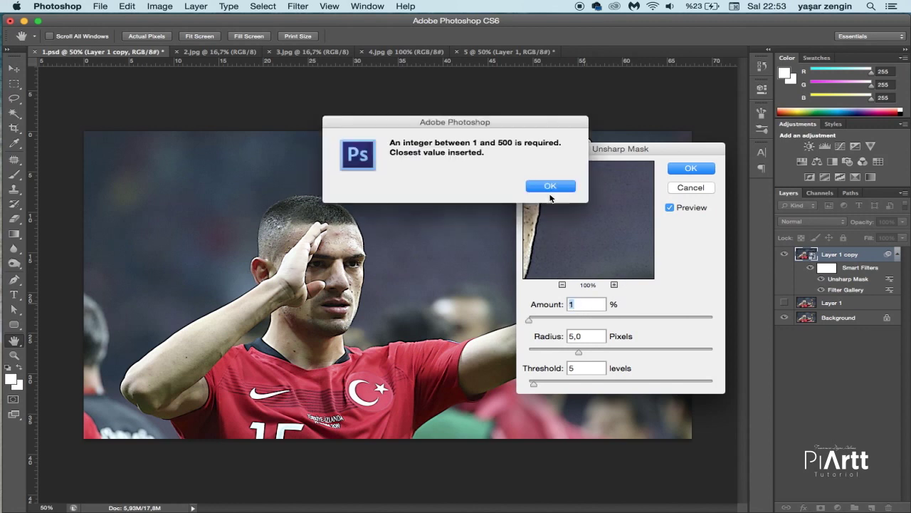
{"action": "left_click", "coordinate": [550, 186]}
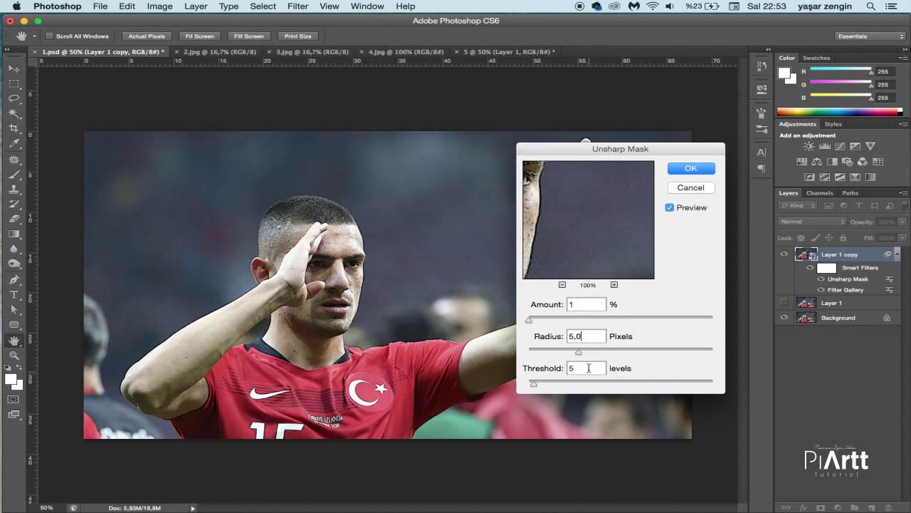
{"action": "type", "text": "10"}
{"action": "left_click", "coordinate": [690, 168]}
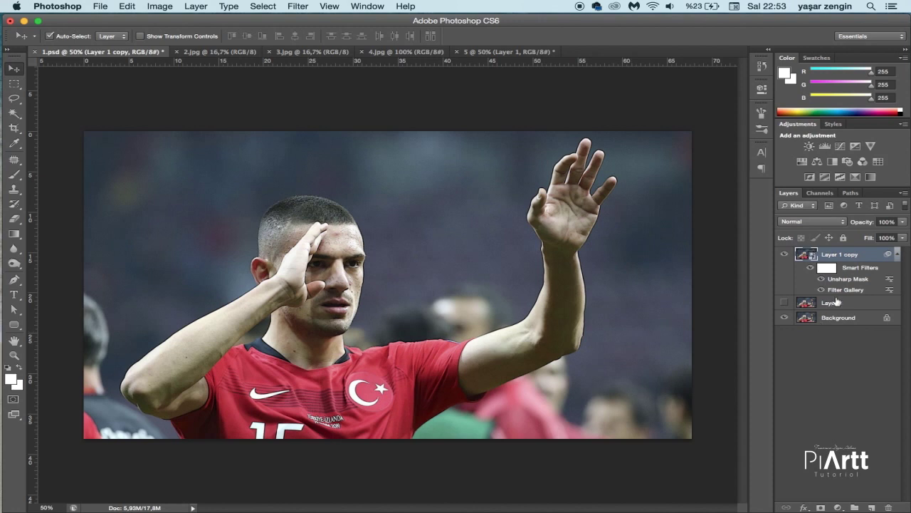
Back out of Filter Gallery, open Oil Paint instead, and set Stylization to 5
{"action": "left_click", "coordinate": [304, 8]}
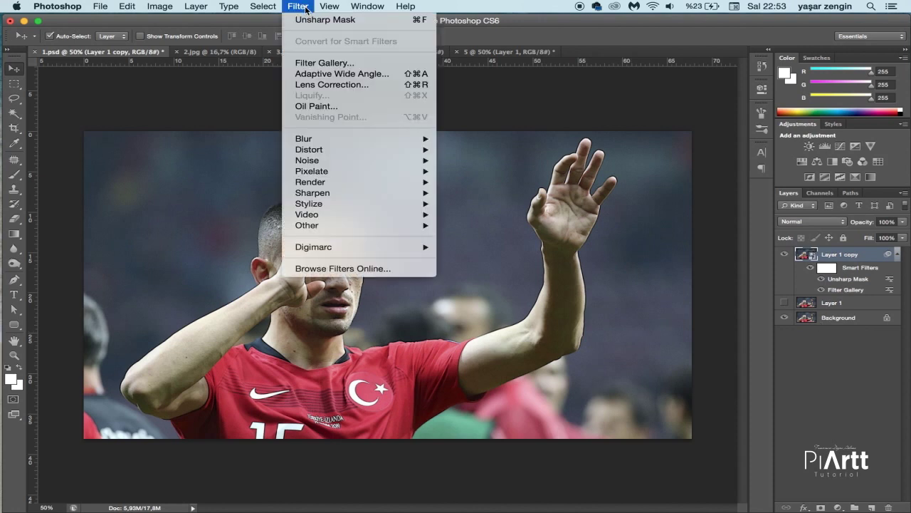
{"action": "left_click", "coordinate": [338, 66]}
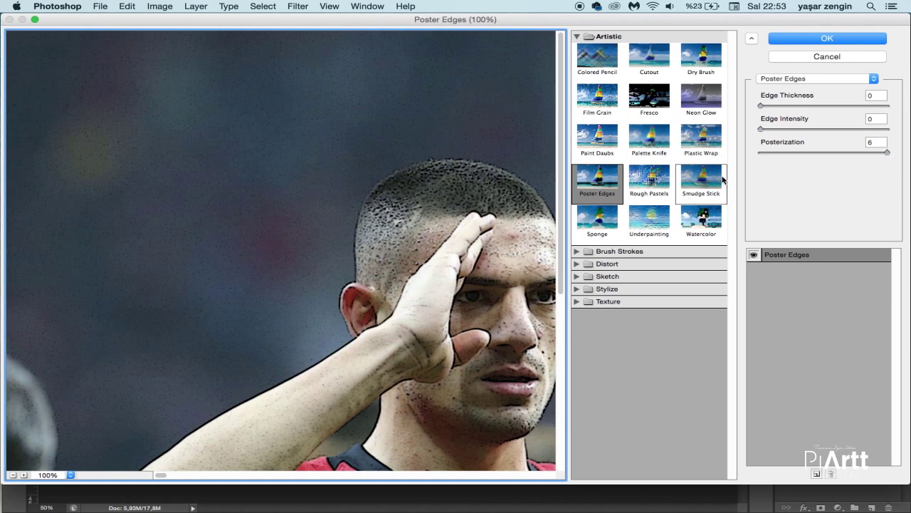
{"action": "key", "text": "Escape"}
{"action": "left_click", "coordinate": [299, 6]}
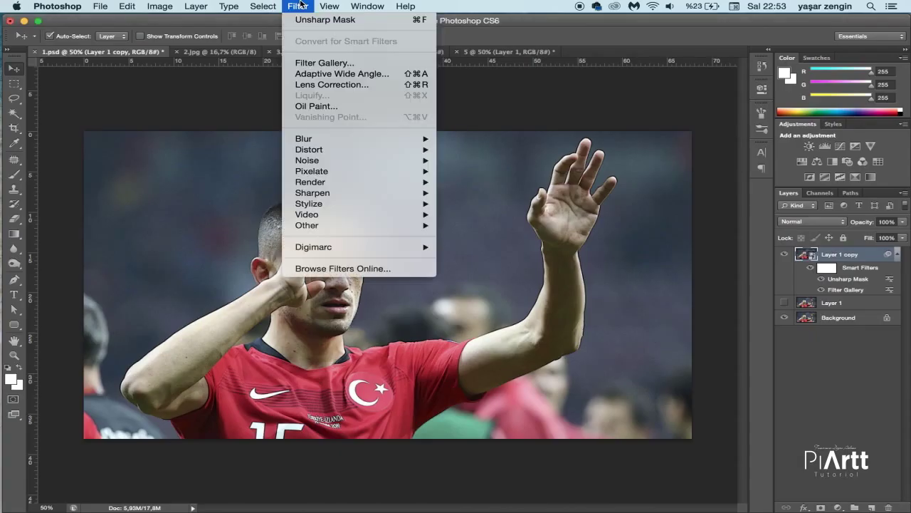
{"action": "left_click", "coordinate": [325, 105]}
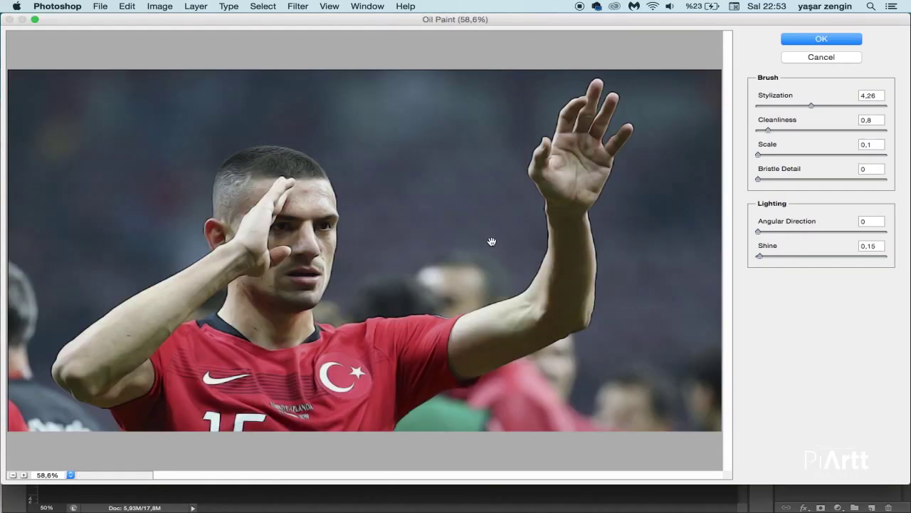
{"action": "left_click", "coordinate": [872, 95]}
{"action": "key", "text": "Tab"}
{"action": "left_click", "coordinate": [871, 96]}
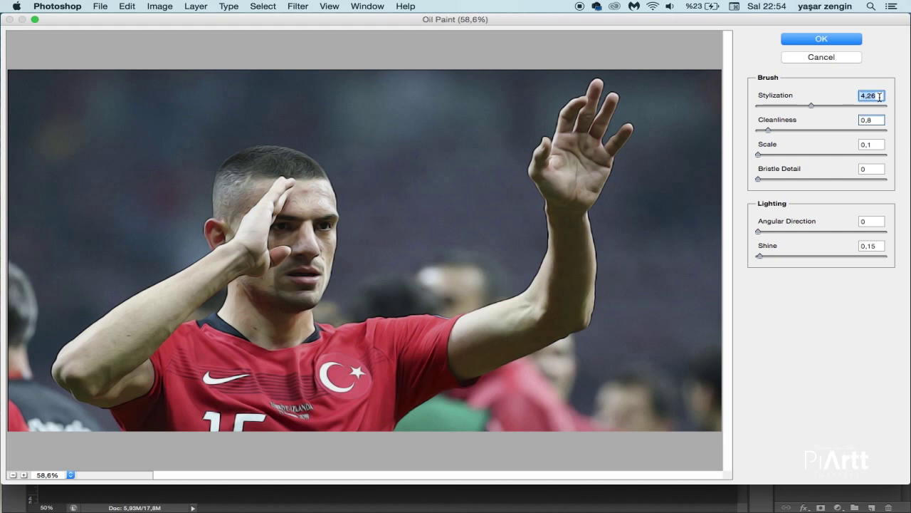
{"action": "type", "text": "5"}
Finish Oil Paint with Cleanliness 0.75, Scale 0.1 and Shine 0.35, and apply it
{"action": "left_click", "coordinate": [870, 121]}
{"action": "type", "text": "0"}
{"action": "key", "text": "Tab"}
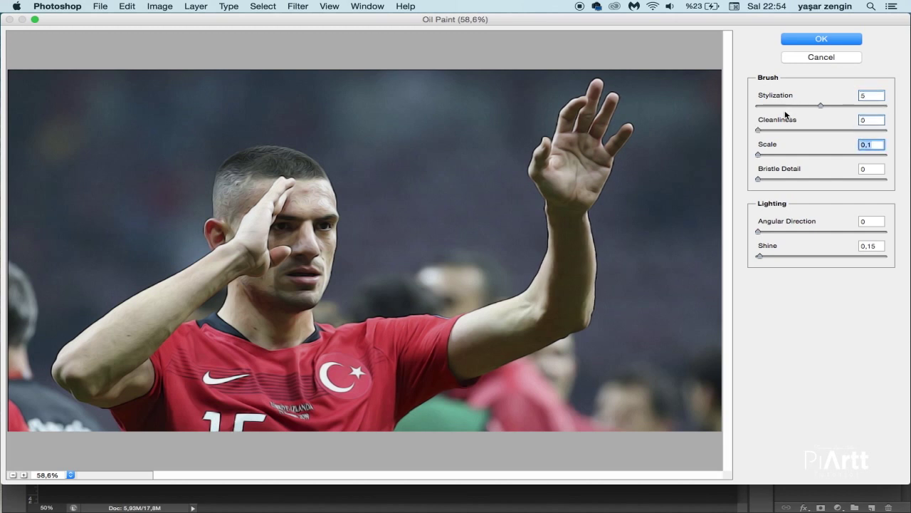
{"action": "left_click_drag", "start_coordinate": [758, 130], "coordinate": [766, 131]}
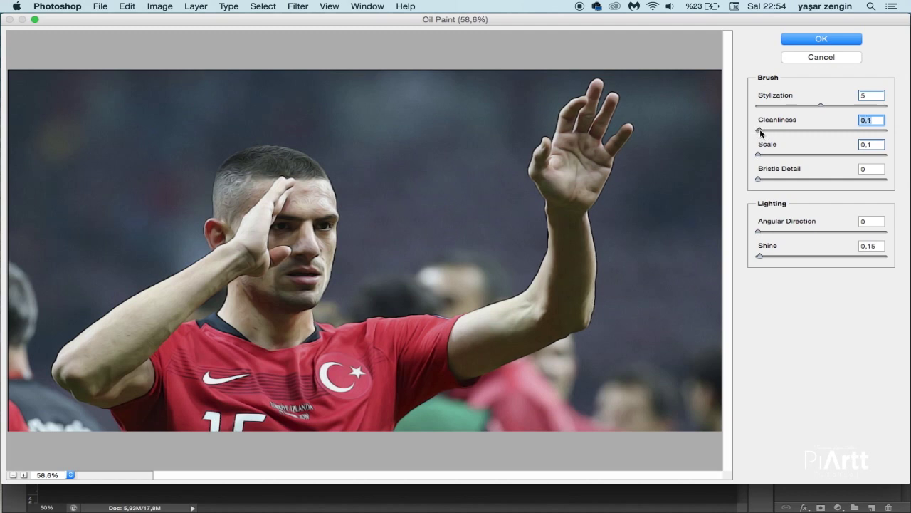
{"action": "left_click_drag", "start_coordinate": [763, 132], "coordinate": [764, 132]}
{"action": "double_click", "coordinate": [869, 146]}
{"action": "key", "text": "Tab"}
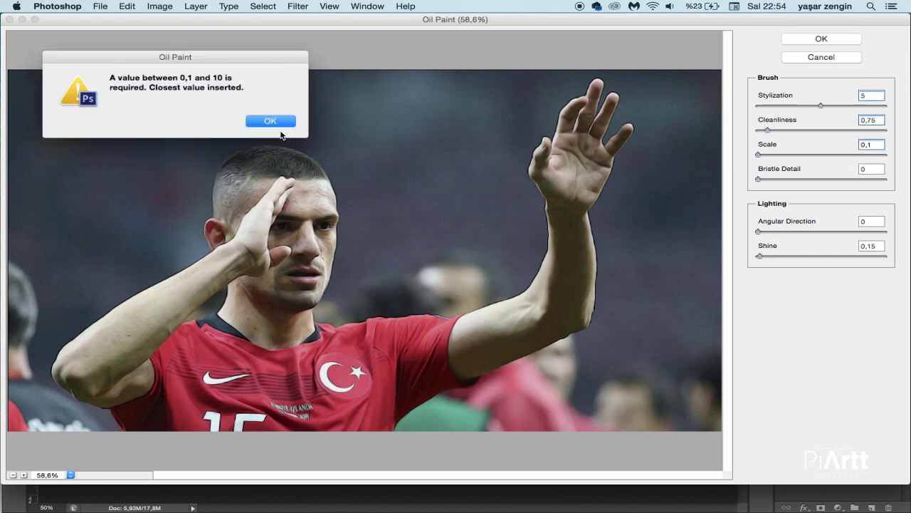
{"action": "left_click", "coordinate": [275, 123]}
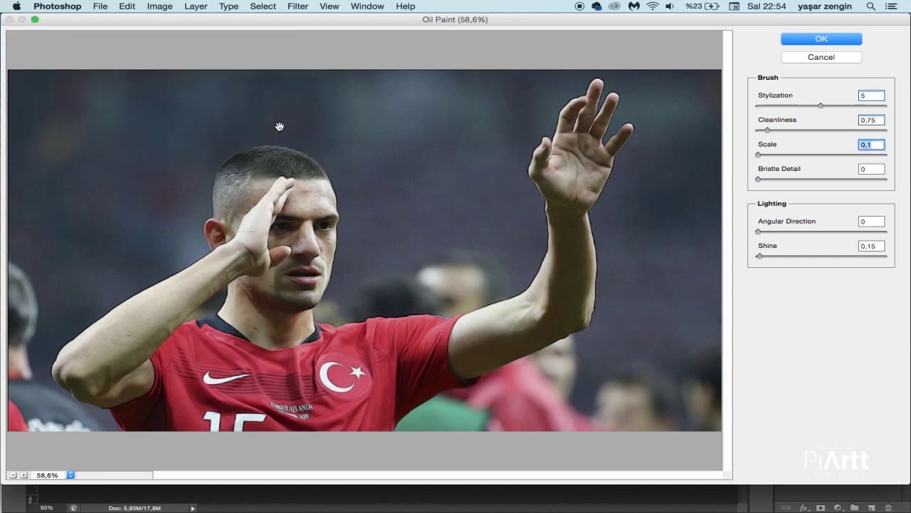
{"action": "left_click", "coordinate": [871, 246]}
{"action": "left_click_drag", "start_coordinate": [760, 256], "coordinate": [763, 256]}
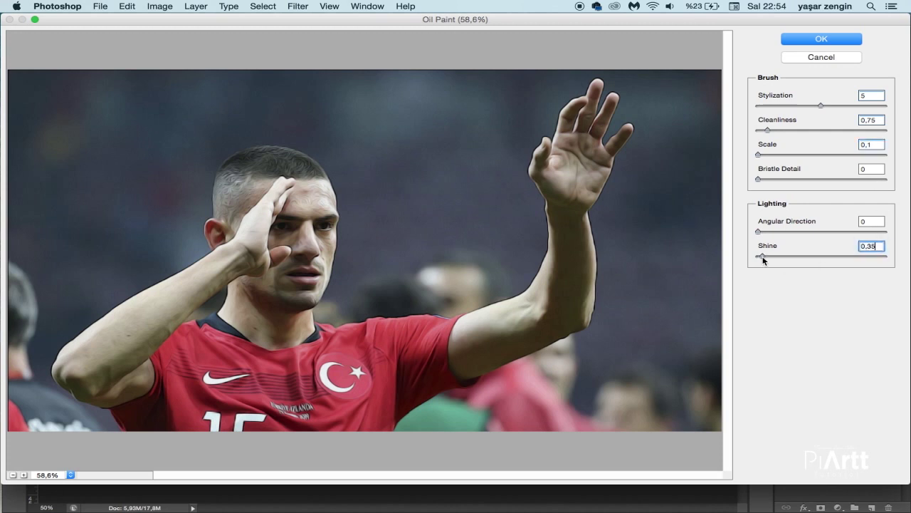
{"action": "left_click", "coordinate": [803, 37]}
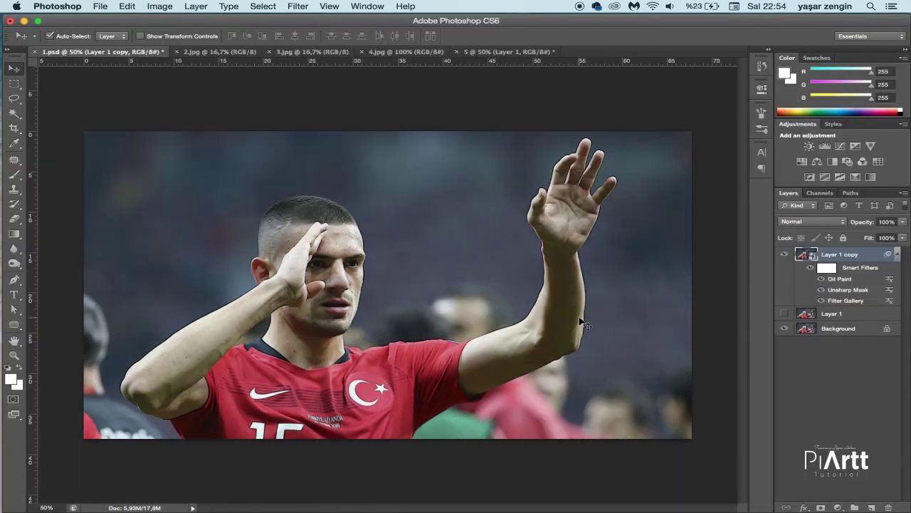
Apply Filter Gallery Dry Brush with brush size 3, brush detail 5, texture 1
{"action": "left_click", "coordinate": [295, 5]}
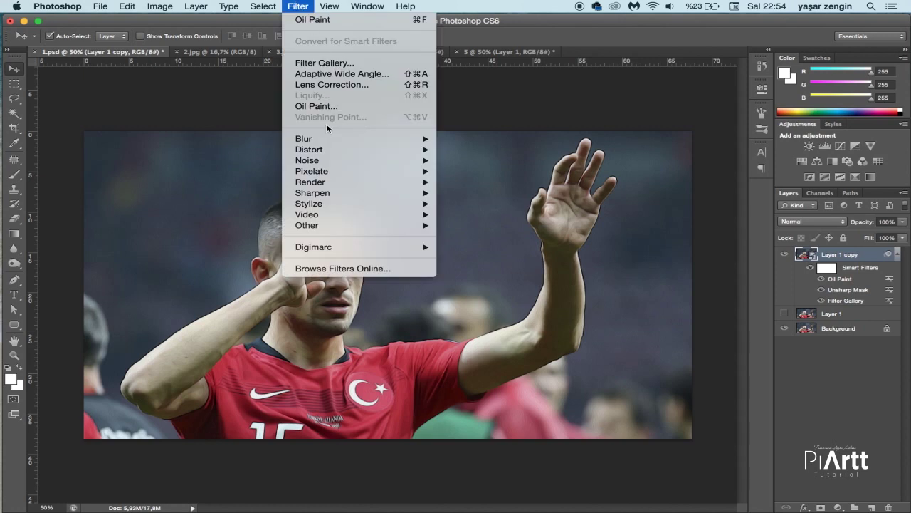
{"action": "left_click", "coordinate": [334, 62]}
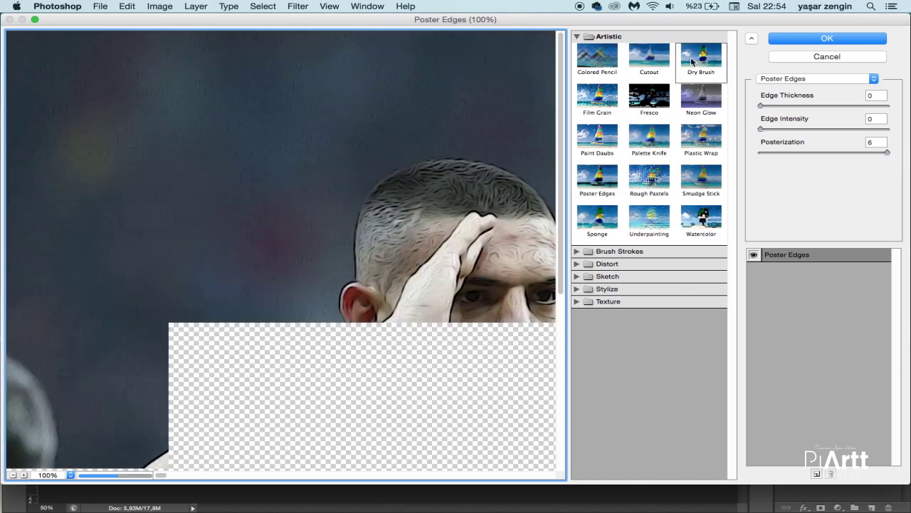
{"action": "left_click", "coordinate": [691, 62]}
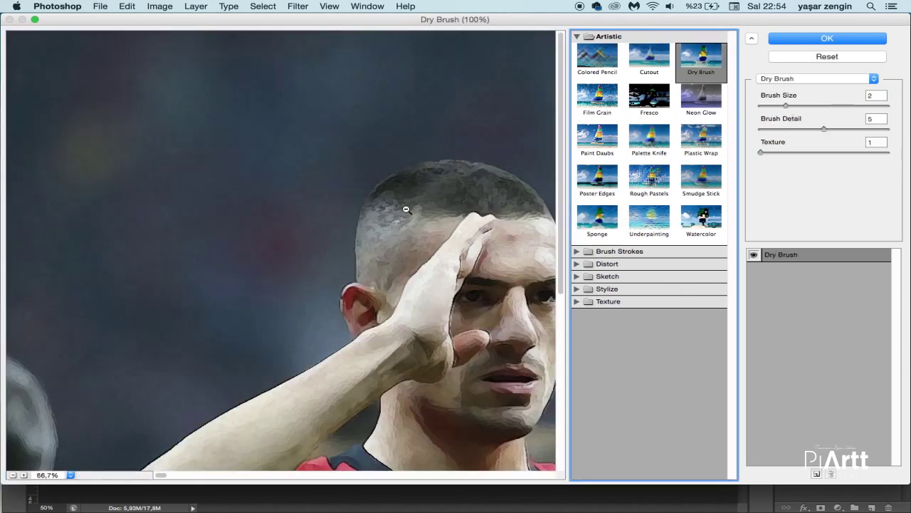
{"action": "key", "text": "super+minus"}
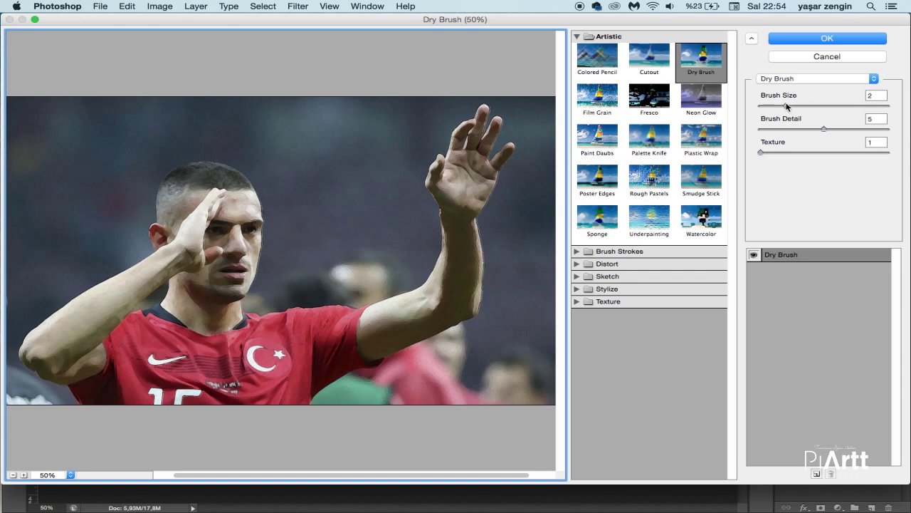
{"action": "left_click", "coordinate": [788, 106]}
{"action": "left_click", "coordinate": [798, 105]}
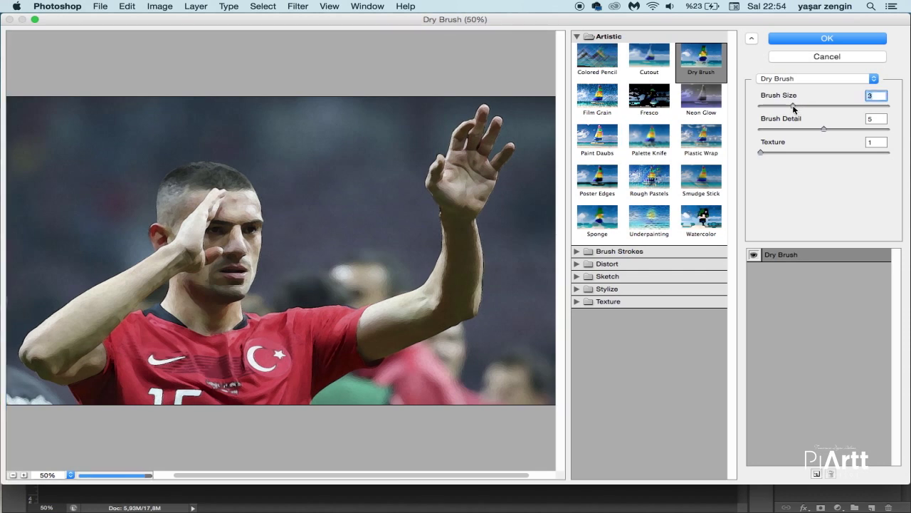
{"action": "left_click", "coordinate": [819, 129]}
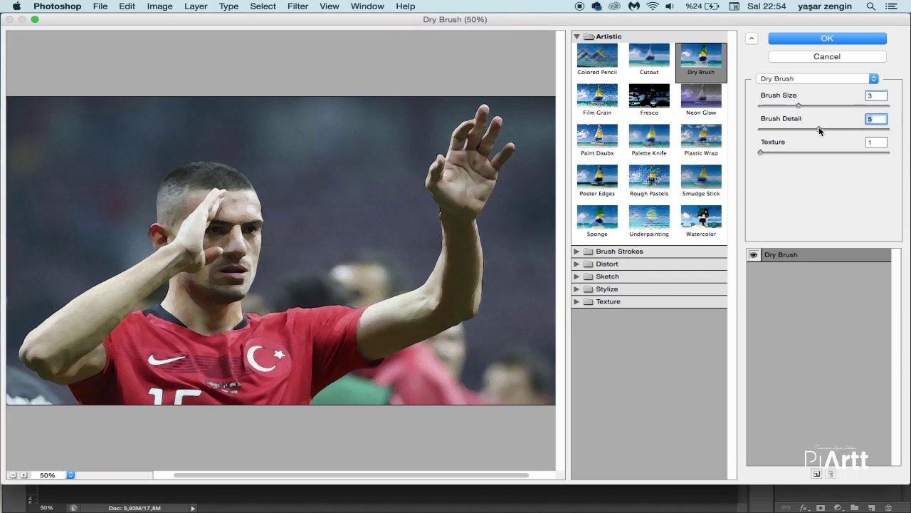
{"action": "left_click", "coordinate": [765, 152]}
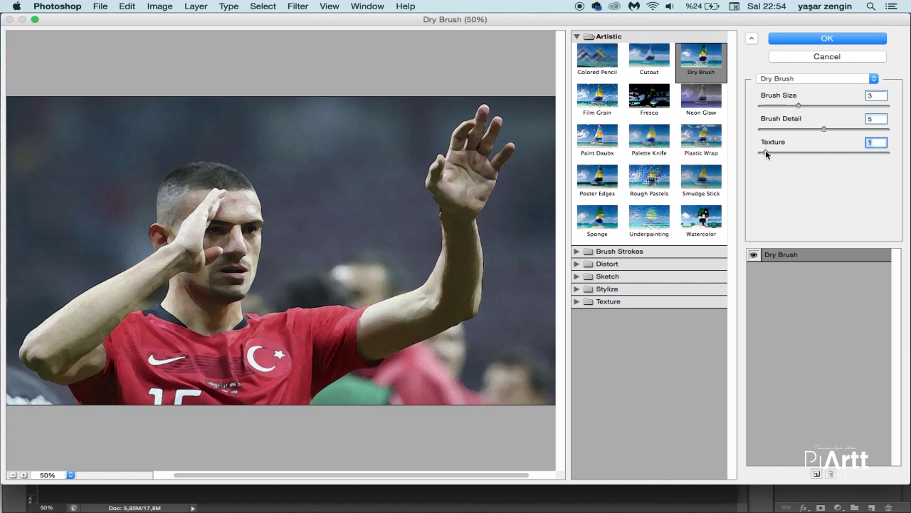
{"action": "left_click", "coordinate": [806, 39]}
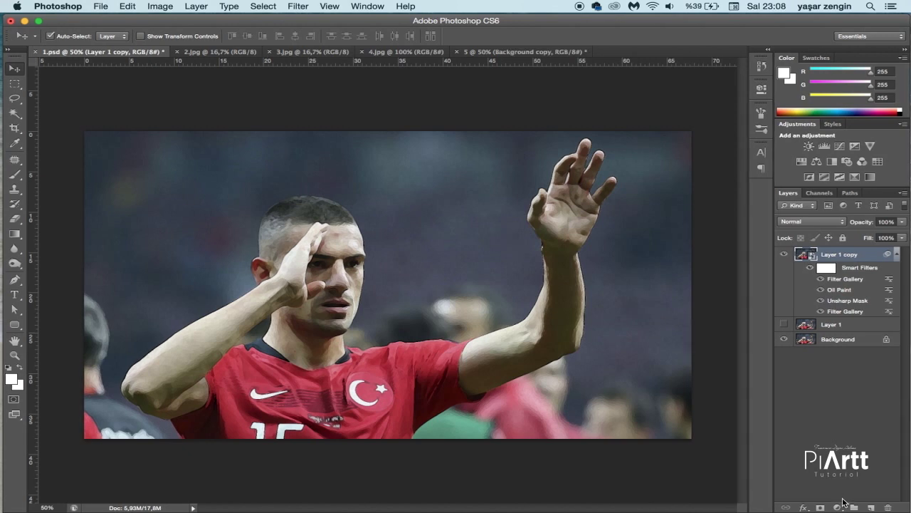
Add a Curves adjustment with a slight midpoint lift, then reselect Layer 1 copy
{"action": "left_click", "coordinate": [839, 507]}
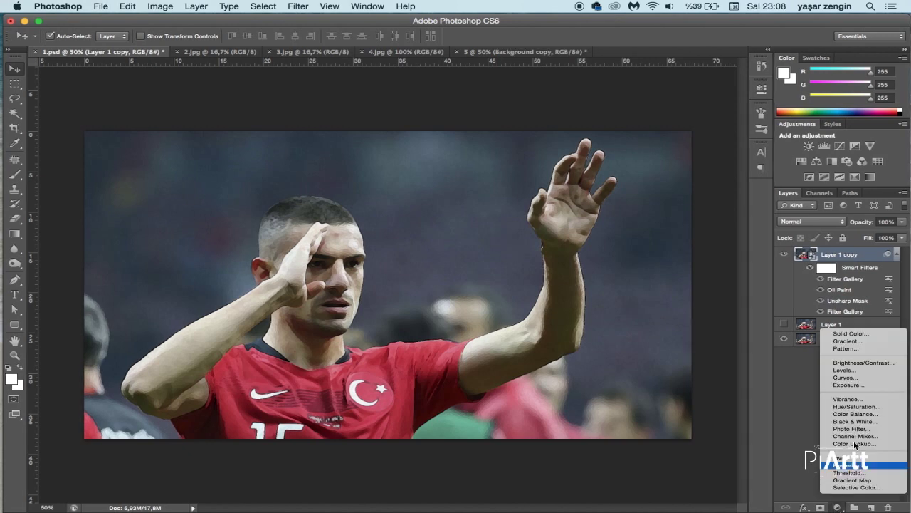
{"action": "left_click", "coordinate": [854, 378]}
{"action": "left_click_drag", "start_coordinate": [658, 203], "coordinate": [655, 200]}
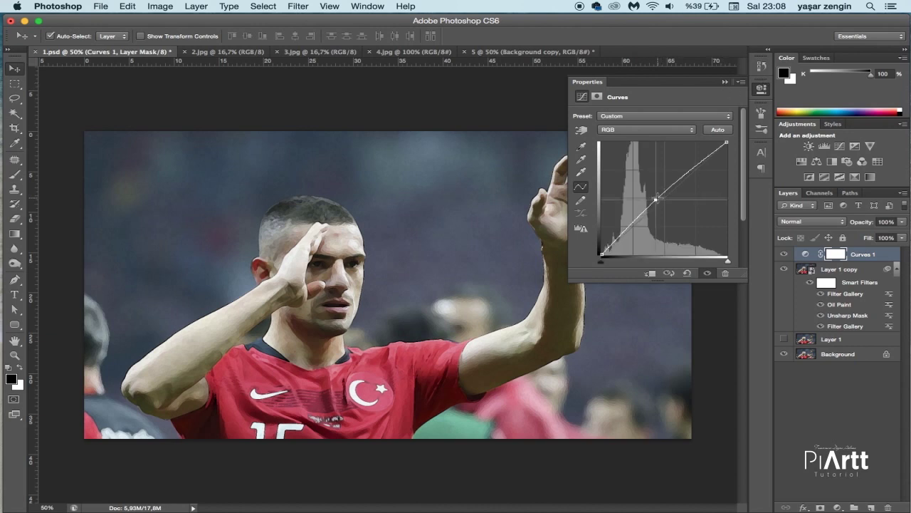
{"action": "left_click", "coordinate": [725, 81]}
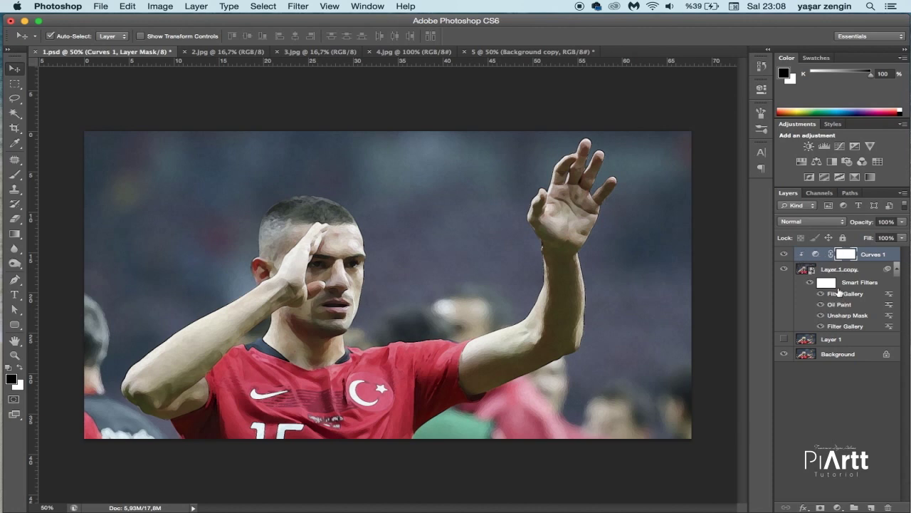
{"action": "left_click", "coordinate": [812, 273]}
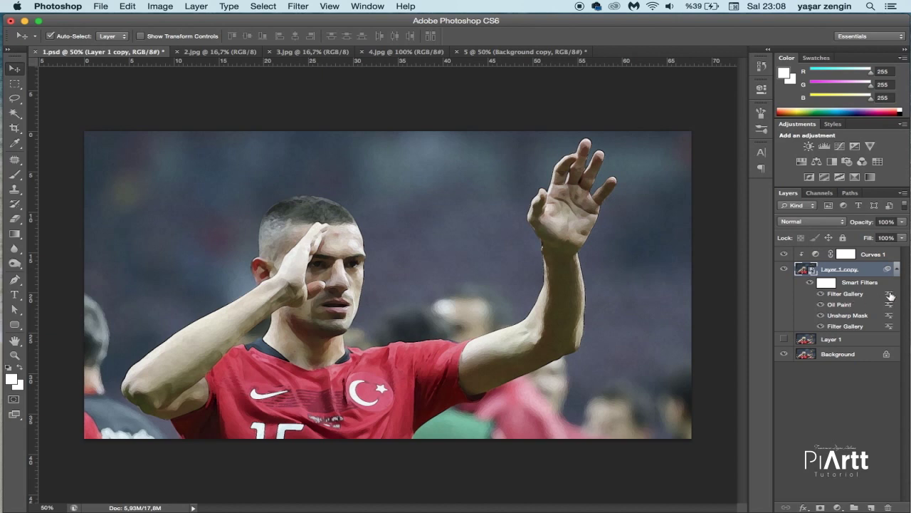
Set the Filter Gallery effect's blending options to Hard Light at 15% opacity
{"action": "double_click", "coordinate": [890, 295]}
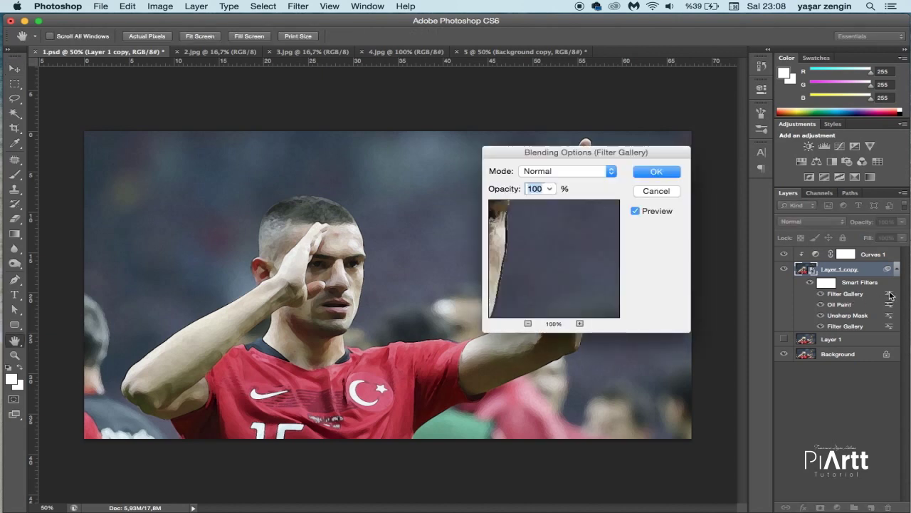
{"action": "left_click", "coordinate": [598, 174]}
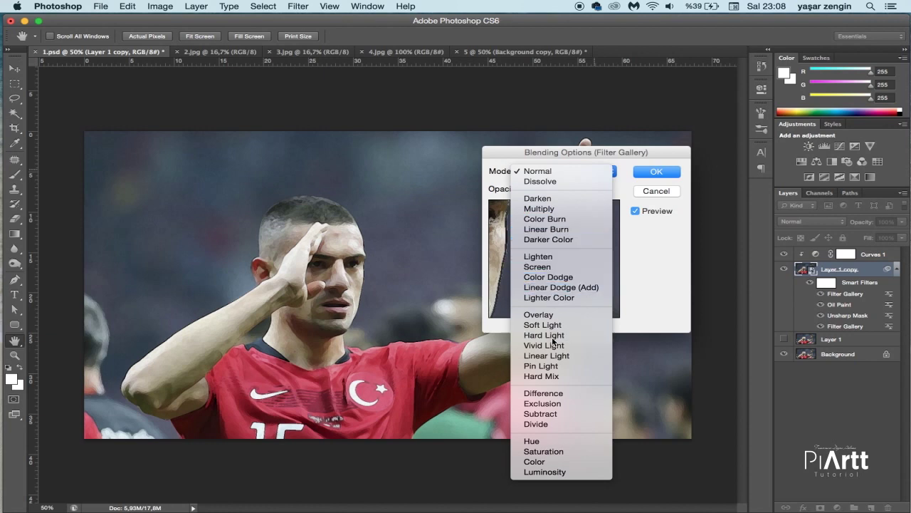
{"action": "left_click", "coordinate": [548, 335]}
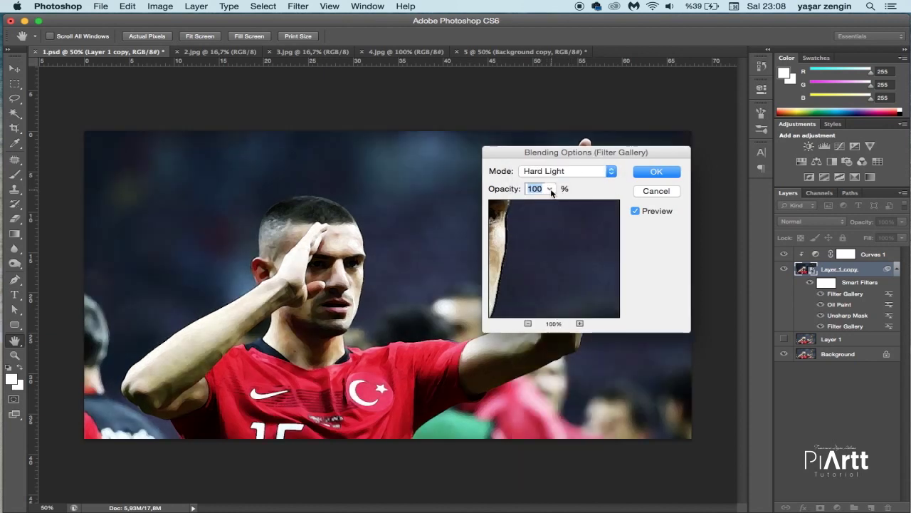
{"action": "left_click", "coordinate": [550, 189]}
{"action": "left_click_drag", "start_coordinate": [528, 203], "coordinate": [500, 205]}
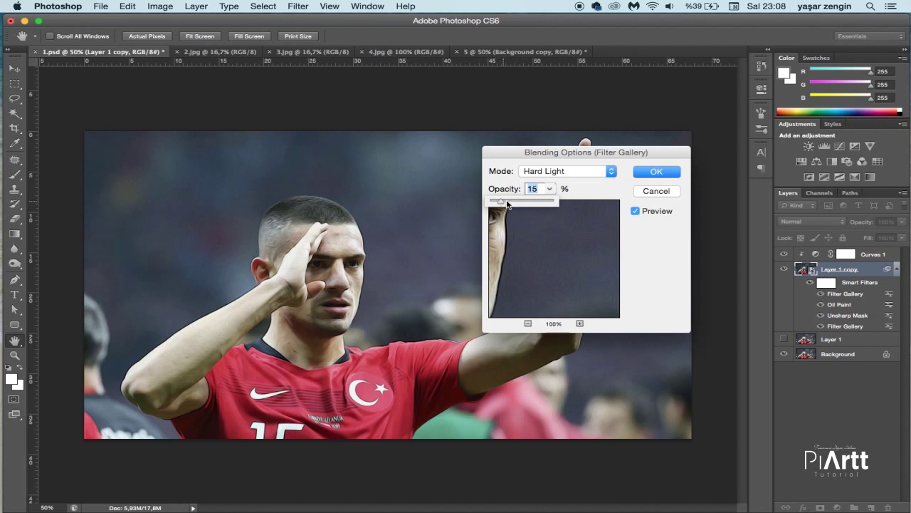
Confirm the blending, move Layer 1 to the top, show it, and make it a smart object
{"action": "left_click", "coordinate": [649, 172]}
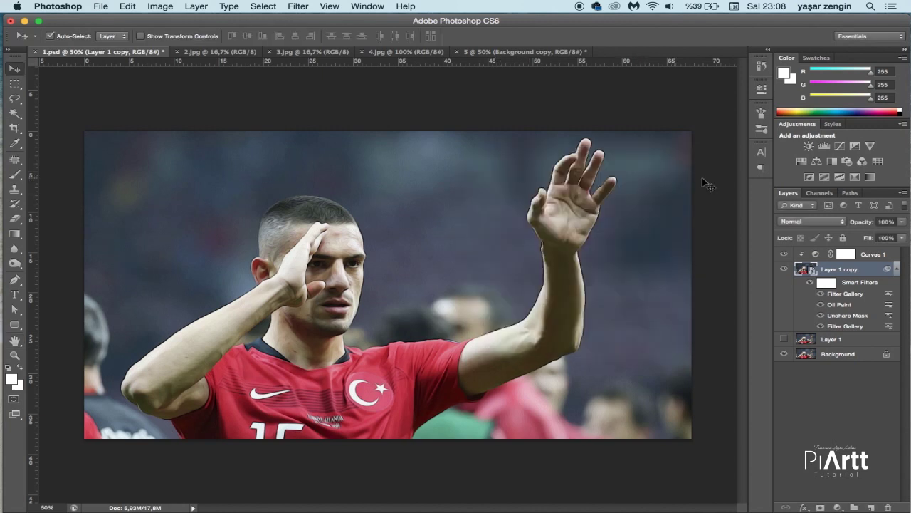
{"action": "left_click", "coordinate": [844, 341]}
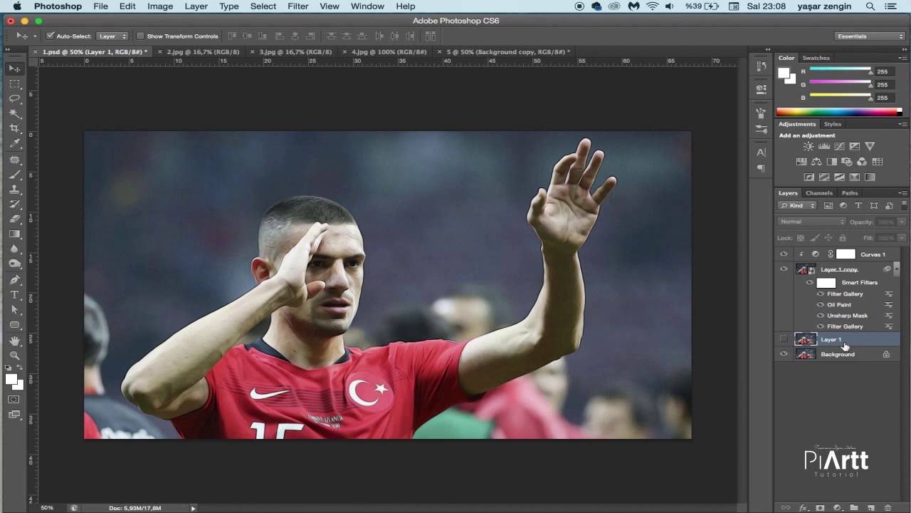
{"action": "left_click_drag", "start_coordinate": [846, 344], "coordinate": [811, 254]}
{"action": "left_click", "coordinate": [784, 254]}
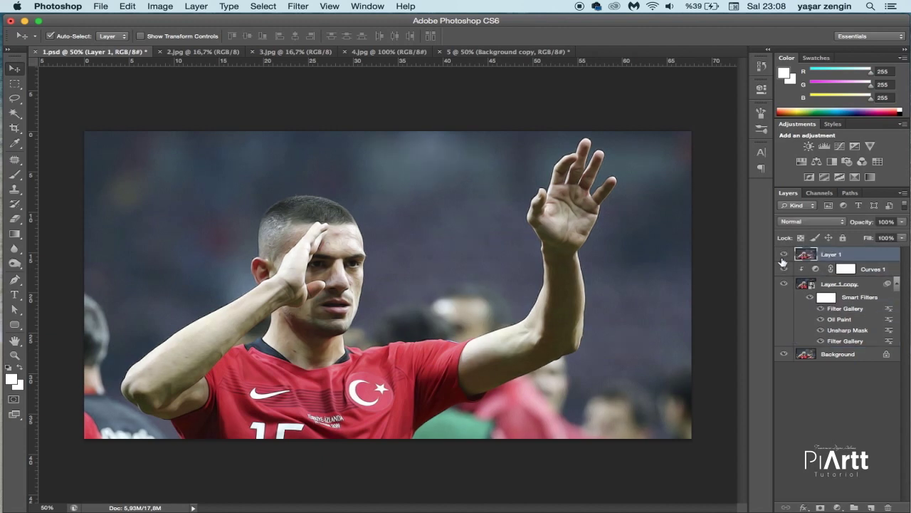
{"action": "right_click", "coordinate": [849, 256]}
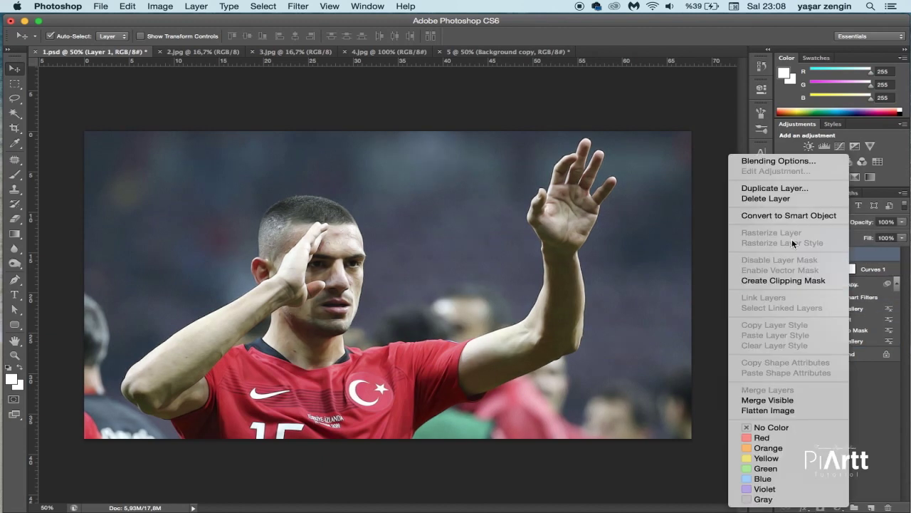
{"action": "left_click", "coordinate": [791, 216]}
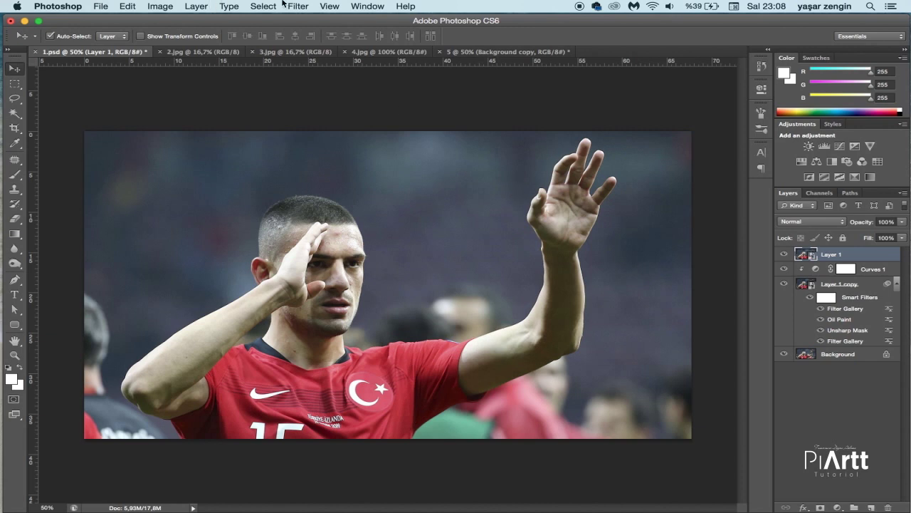
Apply Poster Edges to Layer 1 with thickness 2, intensity 1, posterization 6
{"action": "left_click", "coordinate": [297, 5]}
{"action": "left_click", "coordinate": [333, 64]}
{"action": "left_click", "coordinate": [597, 176]}
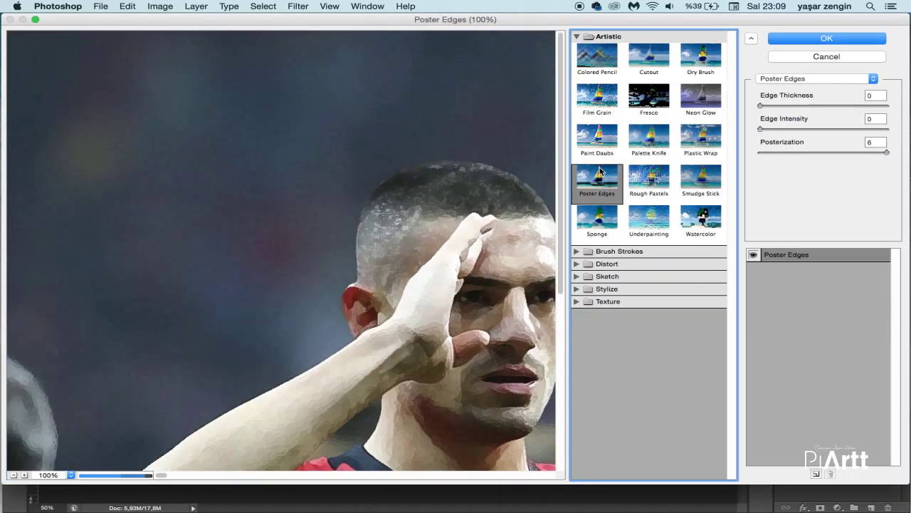
{"action": "left_click", "coordinate": [492, 221], "text": "alt"}
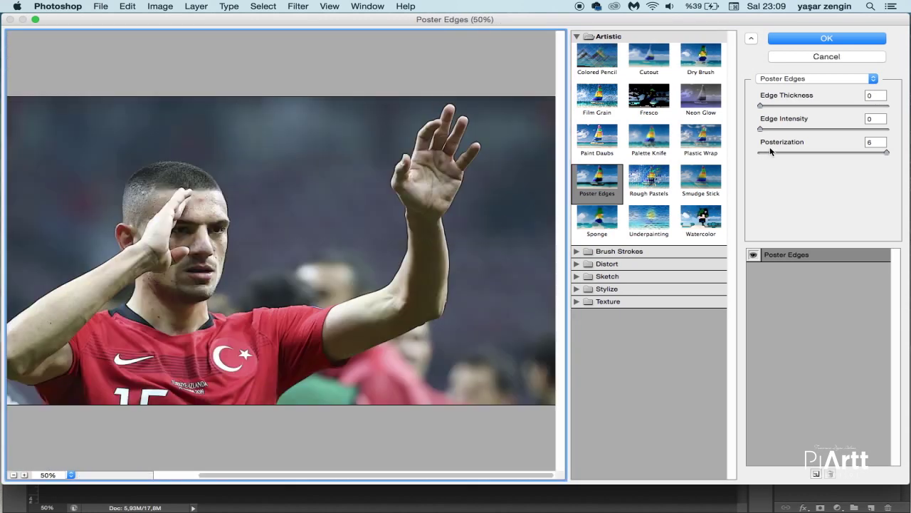
{"action": "left_click_drag", "start_coordinate": [764, 129], "coordinate": [776, 130]}
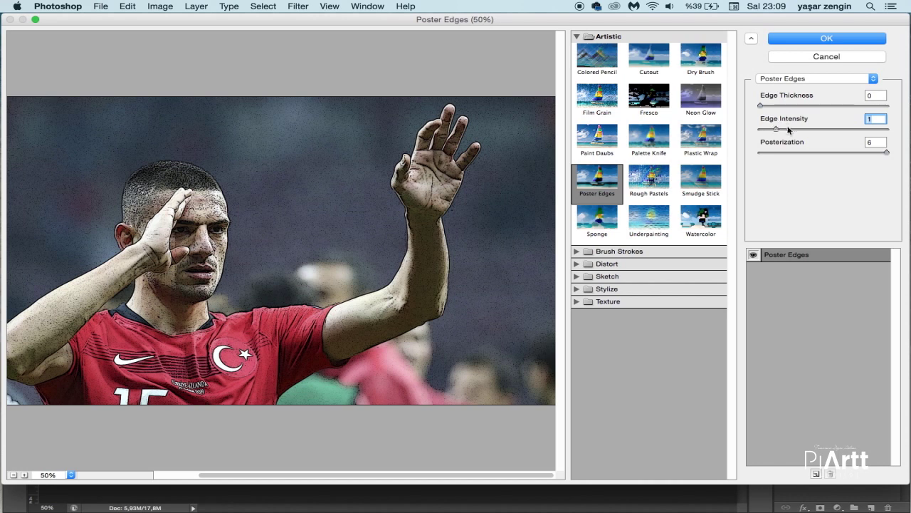
{"action": "left_click_drag", "start_coordinate": [774, 128], "coordinate": [785, 131]}
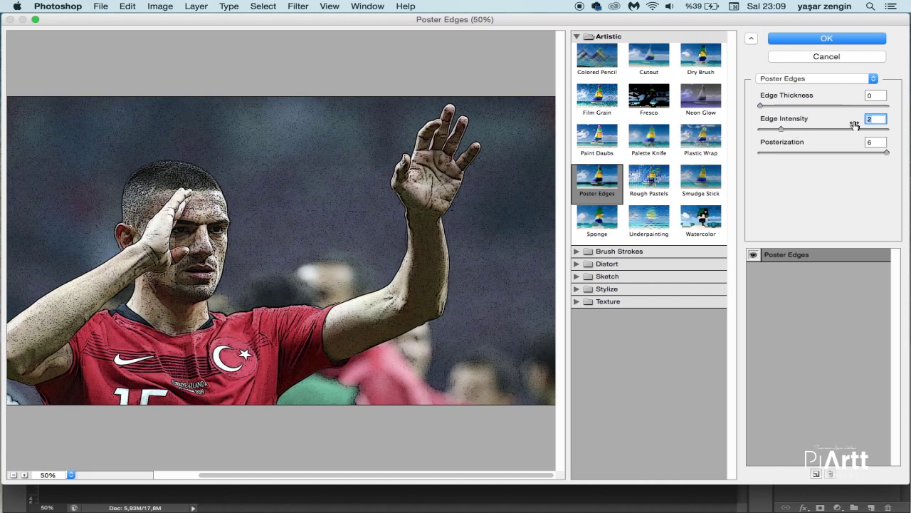
{"action": "type", "text": "1"}
{"action": "left_click", "coordinate": [787, 105]}
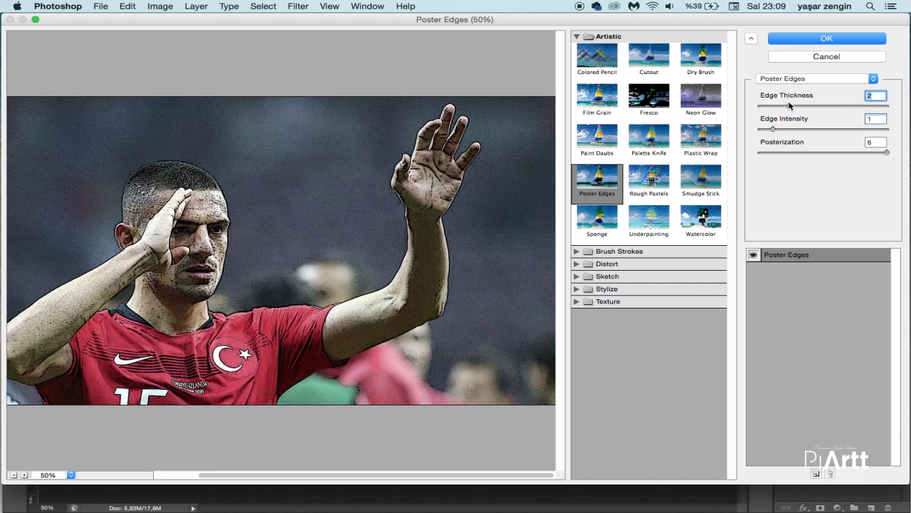
{"action": "left_click", "coordinate": [833, 39]}
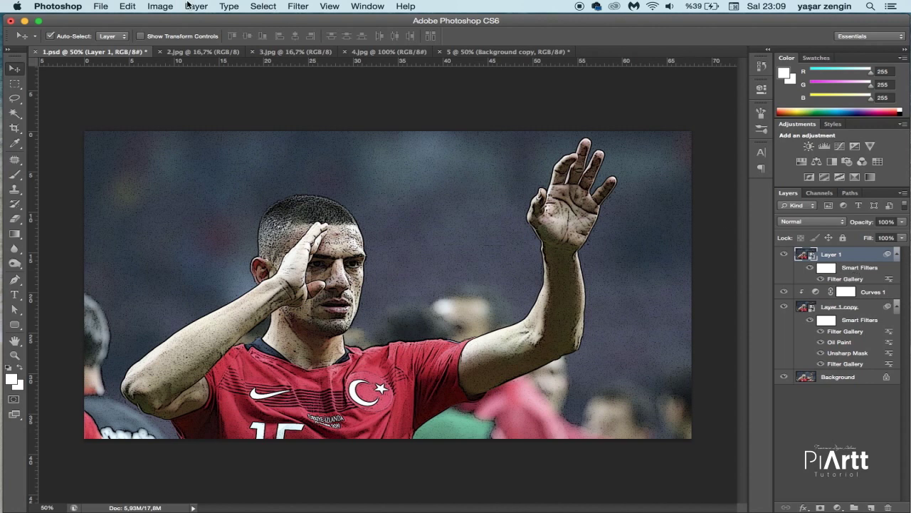
Bring up Oil Paint for Layer 1 and nudge Stylization to about 5
{"action": "left_click", "coordinate": [297, 10]}
{"action": "mouse_move", "coordinate": [313, 193]}
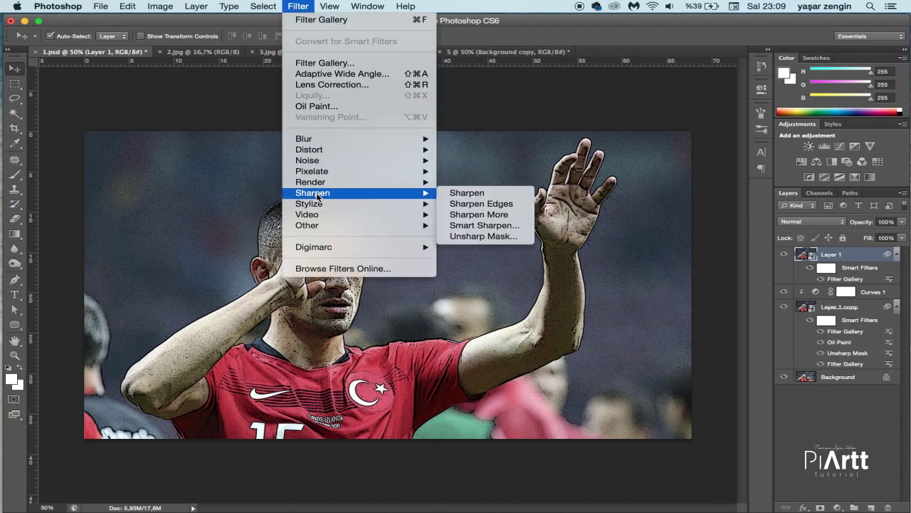
{"action": "left_click", "coordinate": [324, 106]}
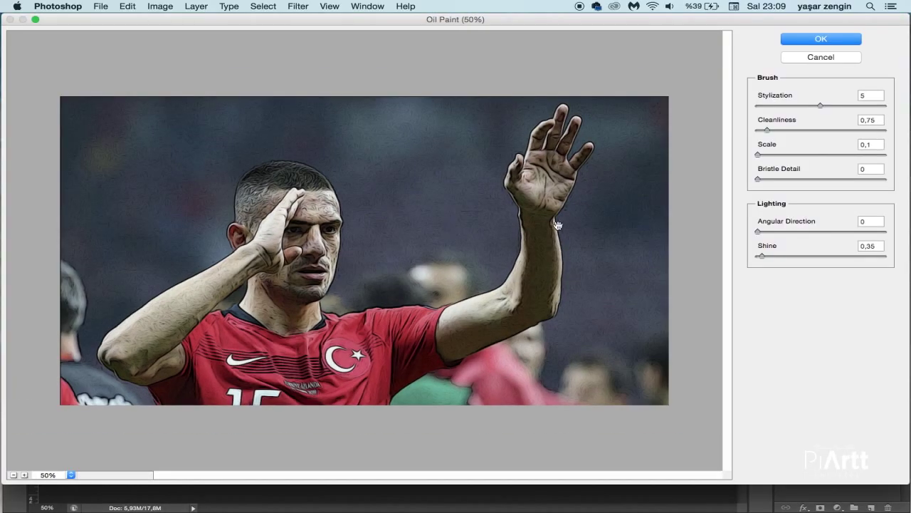
{"action": "left_click_drag", "start_coordinate": [819, 107], "coordinate": [826, 106]}
Apply the Oil Paint, then blend Layer 1 in Soft Light at 27% opacity
{"action": "left_click", "coordinate": [821, 37]}
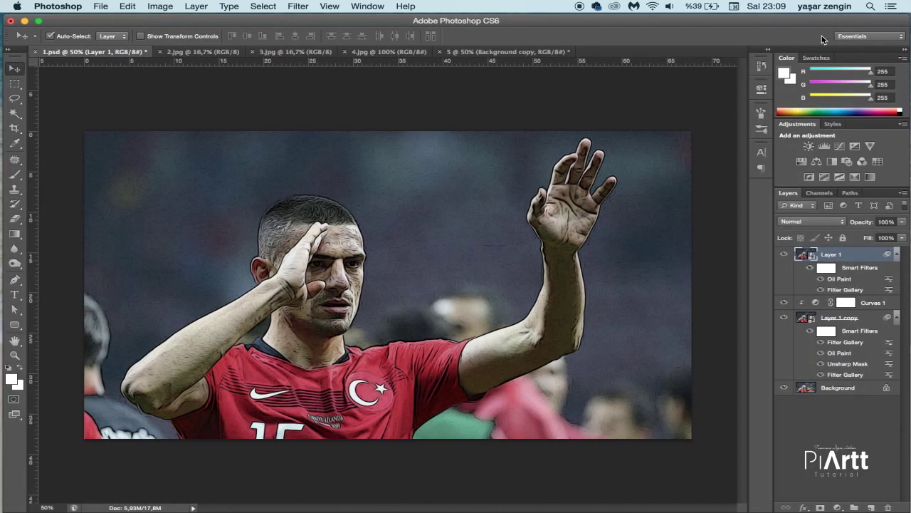
{"action": "left_click", "coordinate": [811, 221]}
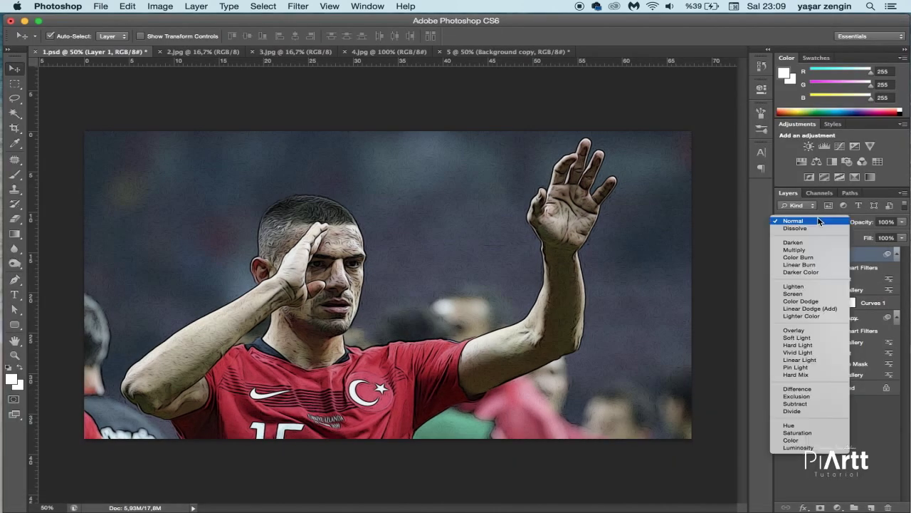
{"action": "left_click", "coordinate": [815, 329]}
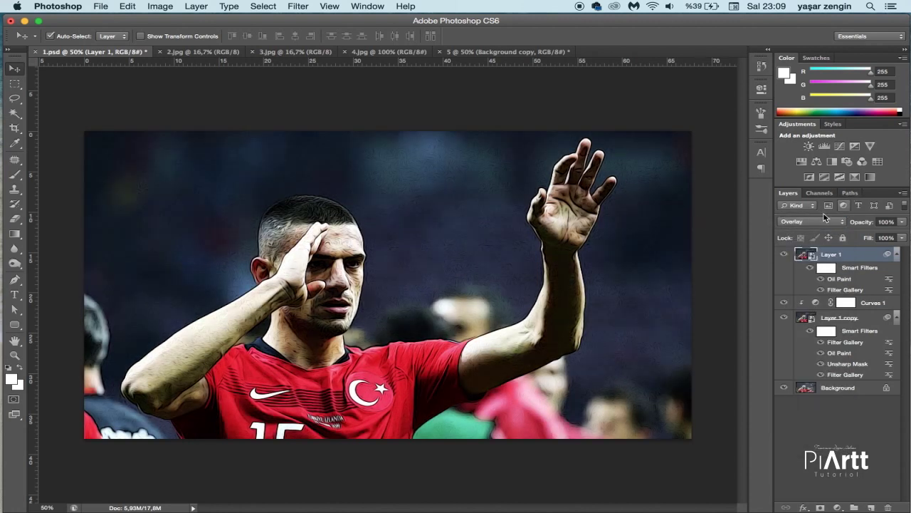
{"action": "left_click", "coordinate": [902, 222]}
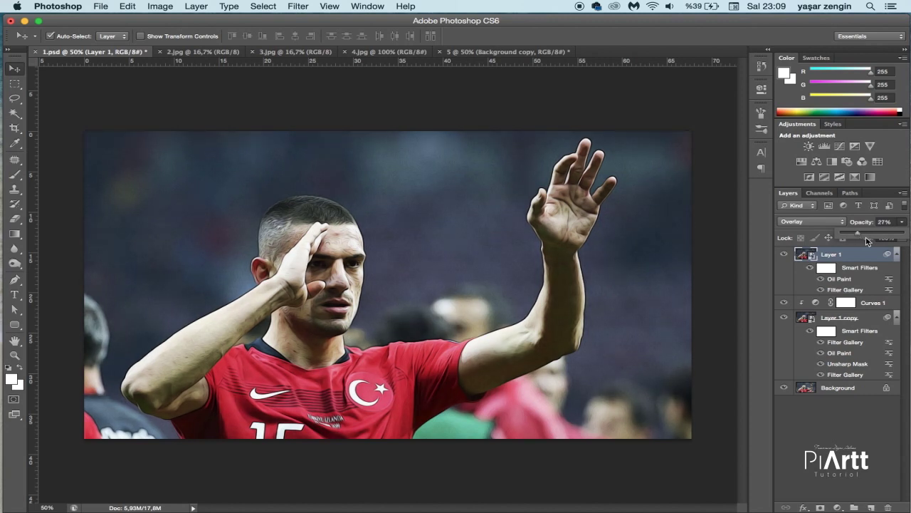
{"action": "left_click", "coordinate": [845, 291]}
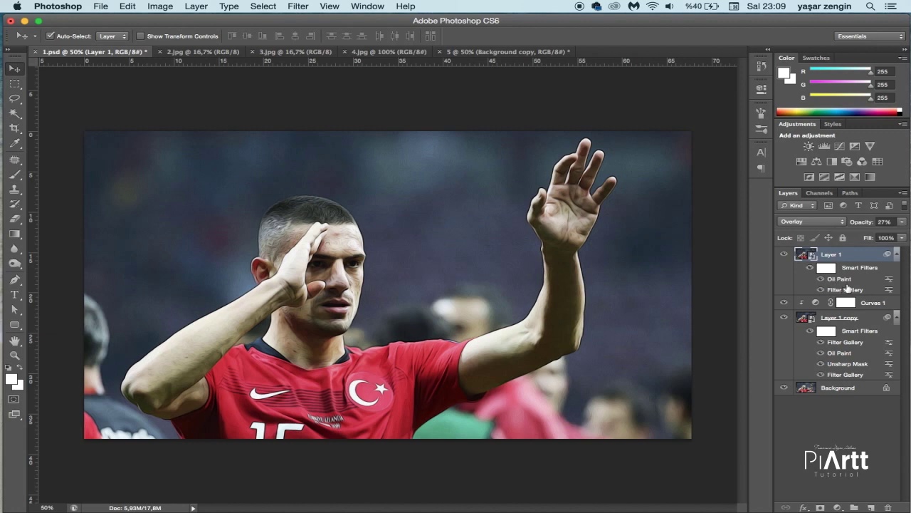
{"action": "left_click", "coordinate": [824, 225]}
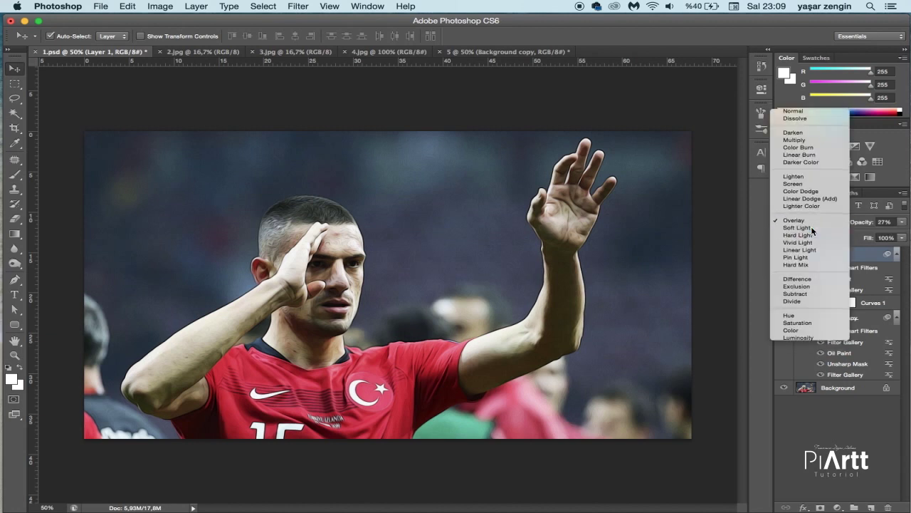
{"action": "left_click", "coordinate": [811, 227]}
Add a Curves adjustment layer with its midpoint raised slightly to brighten
{"action": "scroll", "coordinate": [513, 189], "scroll_direction": "down", "scroll_amount": 3}
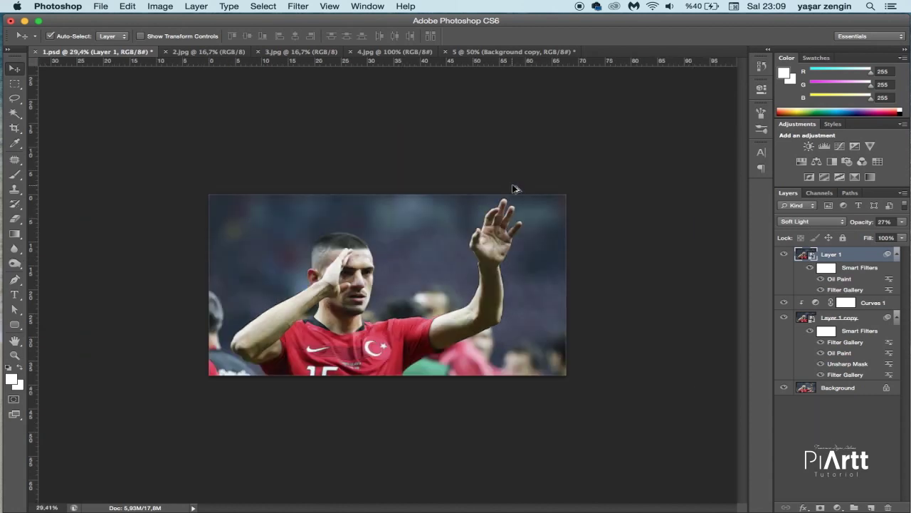
{"action": "scroll", "coordinate": [514, 188], "scroll_direction": "up", "scroll_amount": 2}
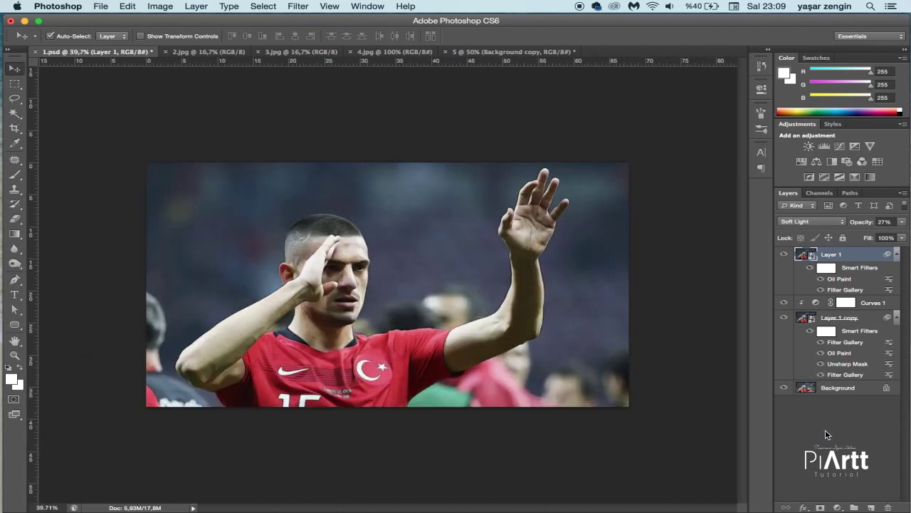
{"action": "left_click", "coordinate": [838, 507]}
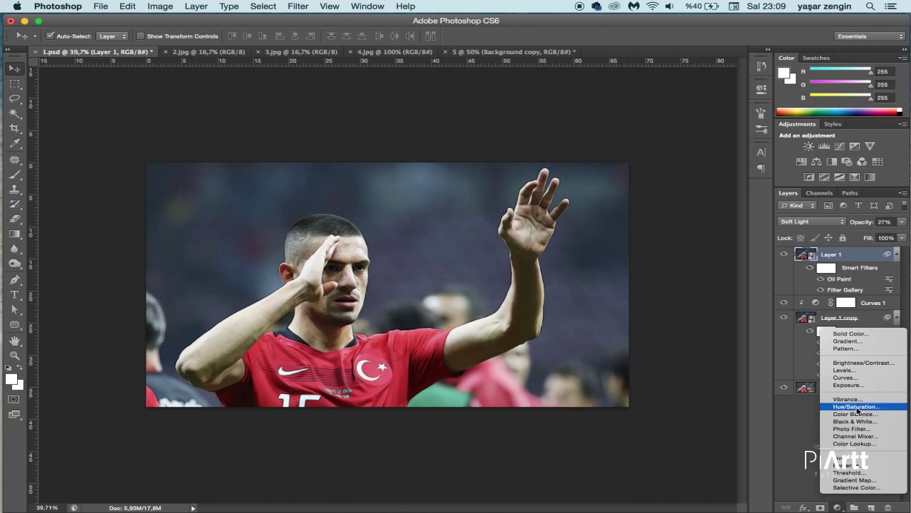
{"action": "left_click", "coordinate": [855, 378]}
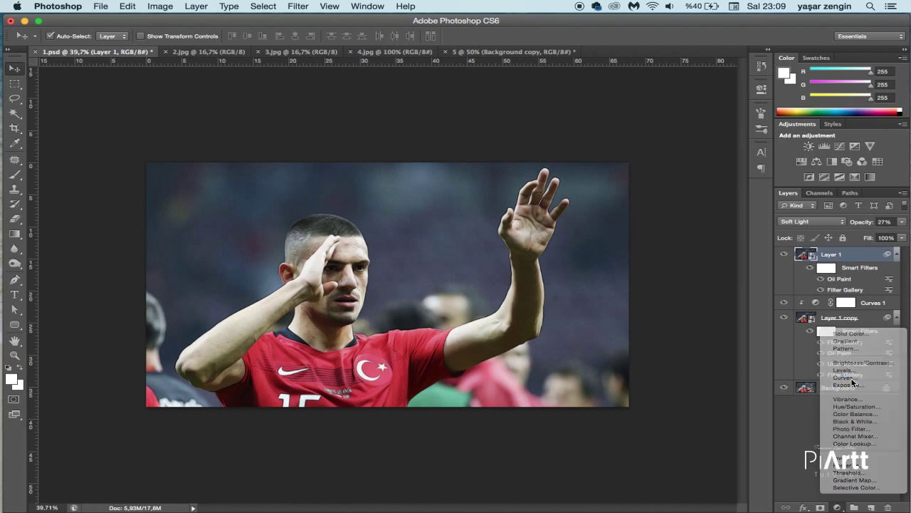
{"action": "left_click_drag", "start_coordinate": [652, 209], "coordinate": [652, 204]}
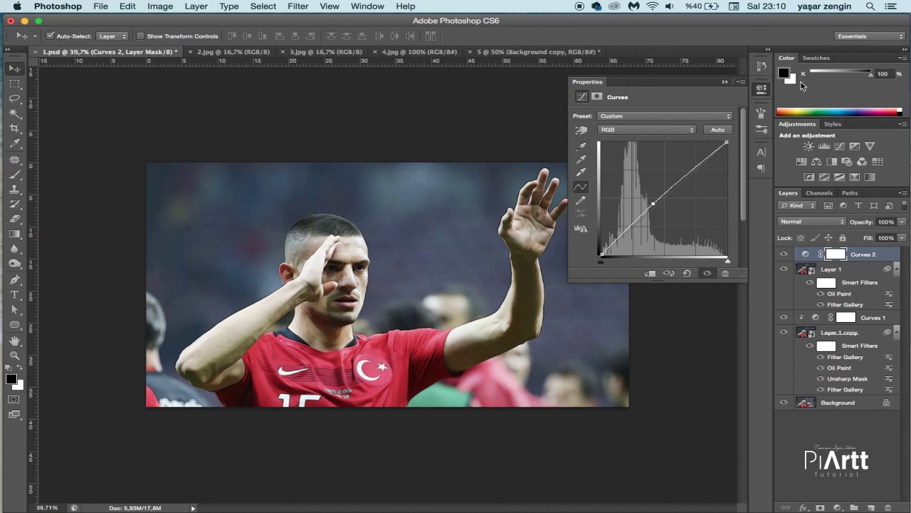
{"action": "left_click", "coordinate": [726, 83]}
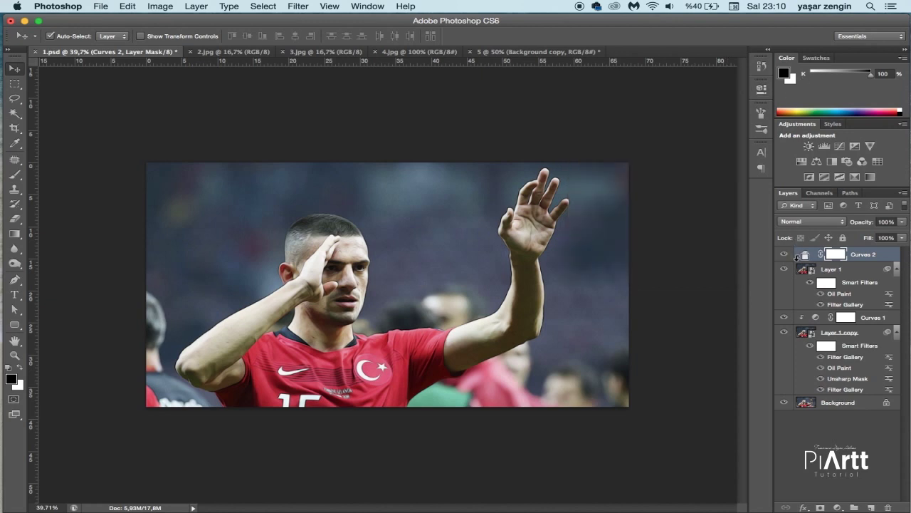
Clip Curves 2 to Layer 1 and fine-tune its curve point
{"action": "left_click", "coordinate": [799, 261], "text": "alt"}
{"action": "scroll", "coordinate": [447, 308], "scroll_direction": "up", "scroll_amount": 3}
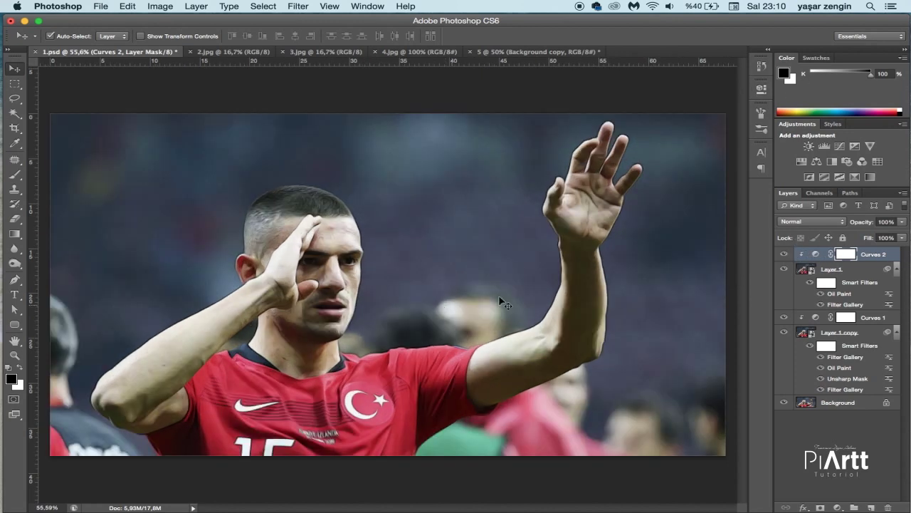
{"action": "double_click", "coordinate": [818, 254]}
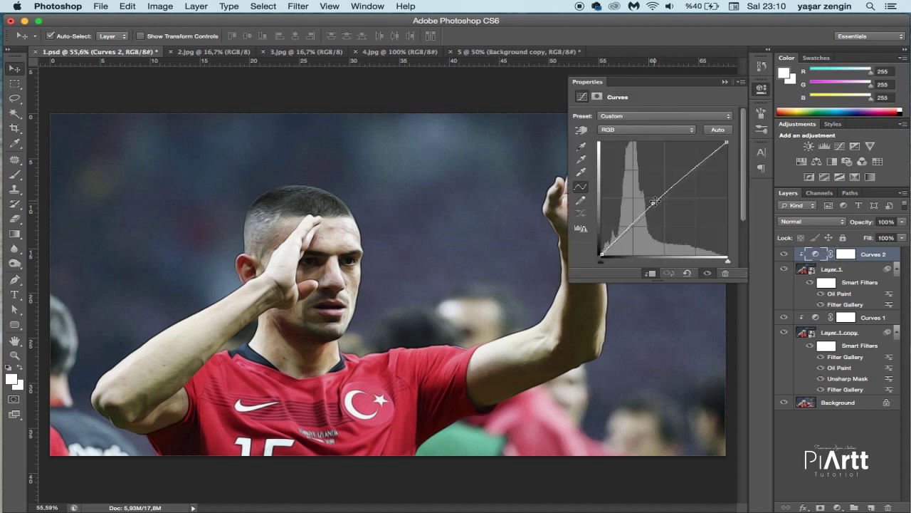
{"action": "left_click_drag", "start_coordinate": [653, 202], "coordinate": [654, 205]}
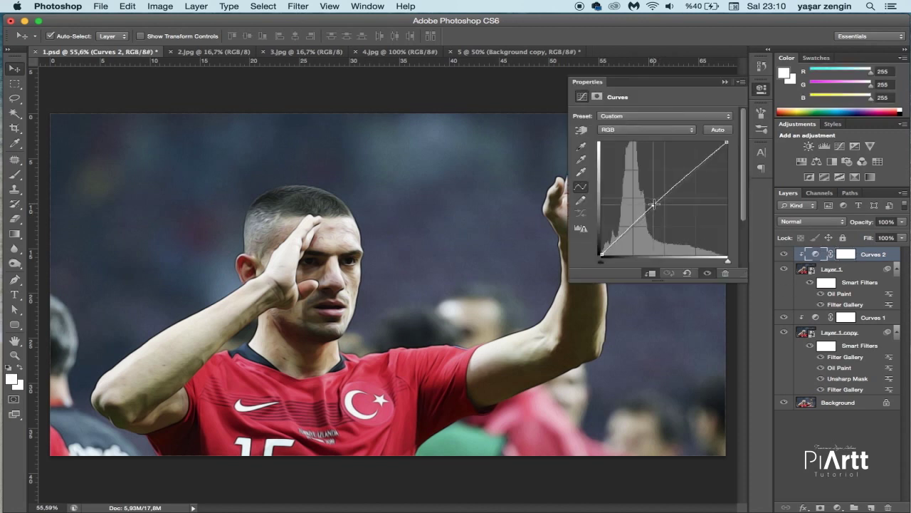
{"action": "left_click", "coordinate": [724, 83]}
{"action": "scroll", "coordinate": [534, 311], "scroll_direction": "down", "scroll_amount": 5}
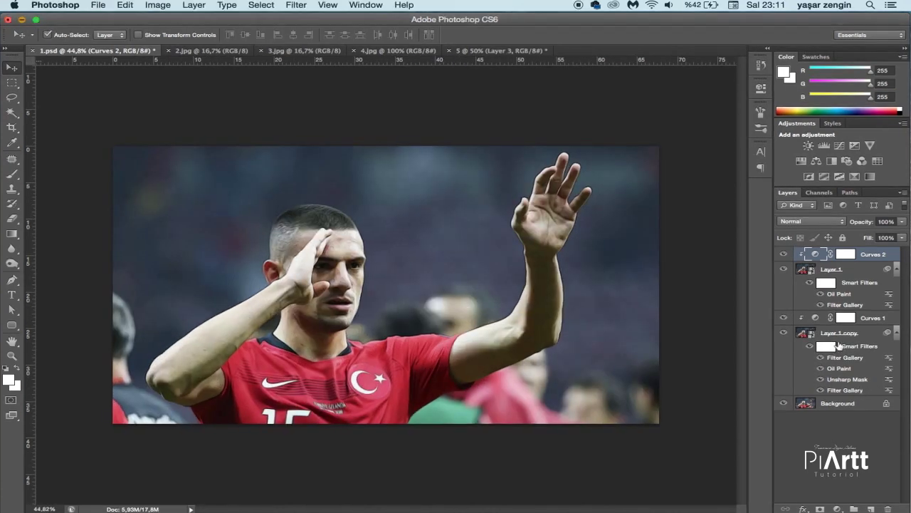
Draw a white rectangle covering the whole canvas with the Rectangle Tool
{"action": "left_click", "coordinate": [838, 339]}
{"action": "key", "text": "u"}
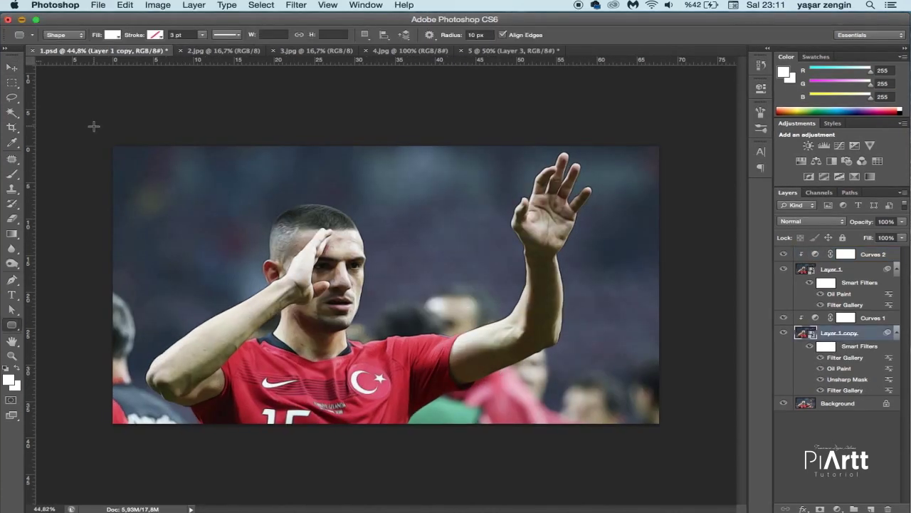
{"action": "mouse_move", "coordinate": [77, 128]}
{"action": "left_mouse_down"}
{"action": "mouse_move", "coordinate": [382, 271]}
{"action": "mouse_move", "coordinate": [685, 473]}
{"action": "left_mouse_up"}
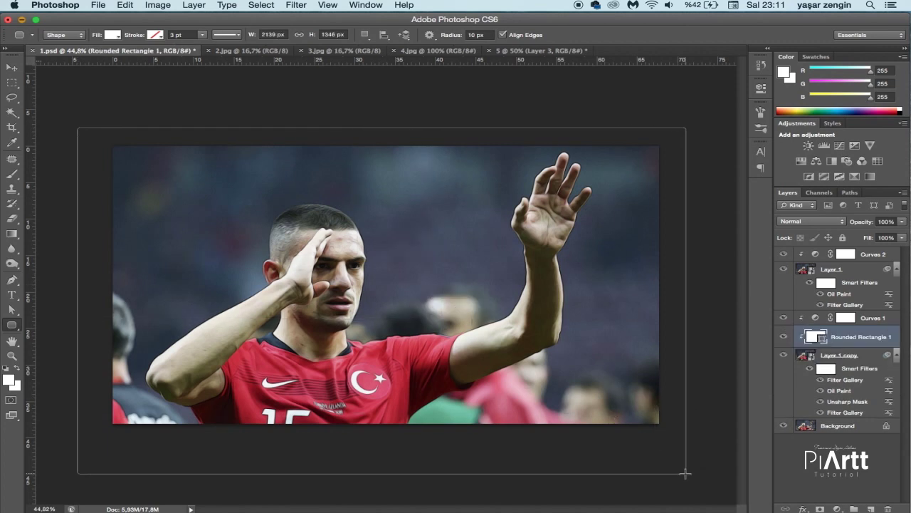
{"action": "left_click", "coordinate": [11, 325]}
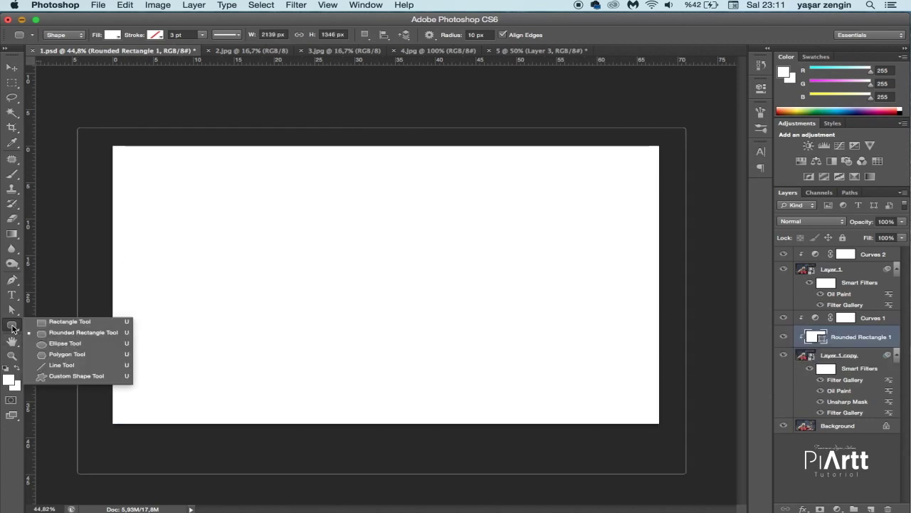
{"action": "left_click", "coordinate": [70, 322]}
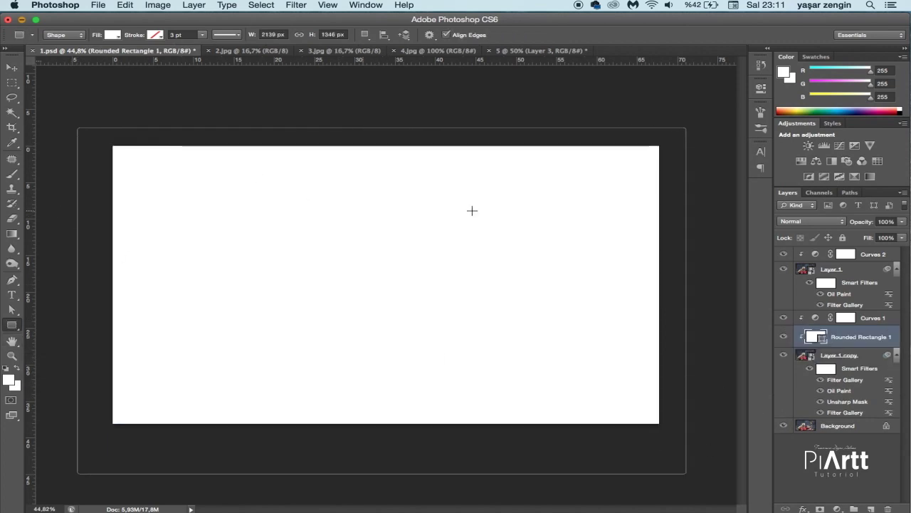
{"action": "left_click_drag", "start_coordinate": [72, 128], "coordinate": [699, 476]}
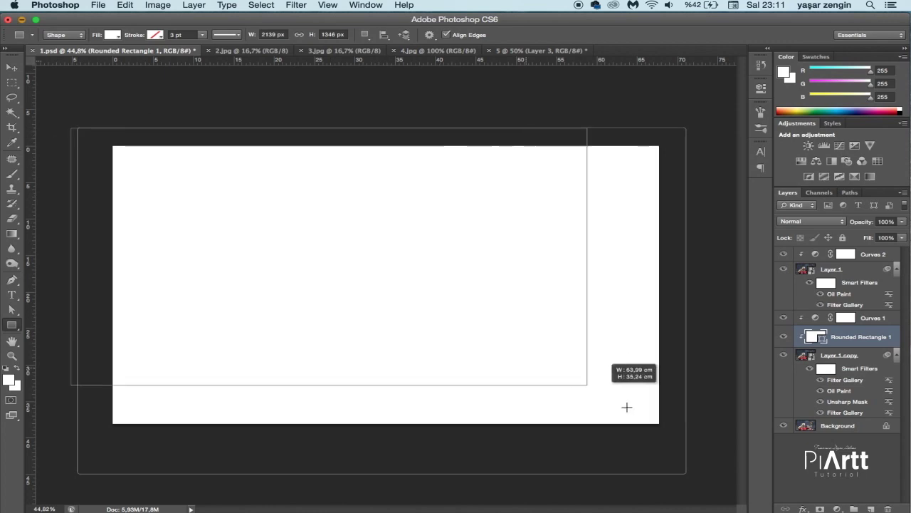
Delete the Rounded Rectangle 1 layer and move Rectangle 1 just above Background
{"action": "left_click", "coordinate": [849, 365]}
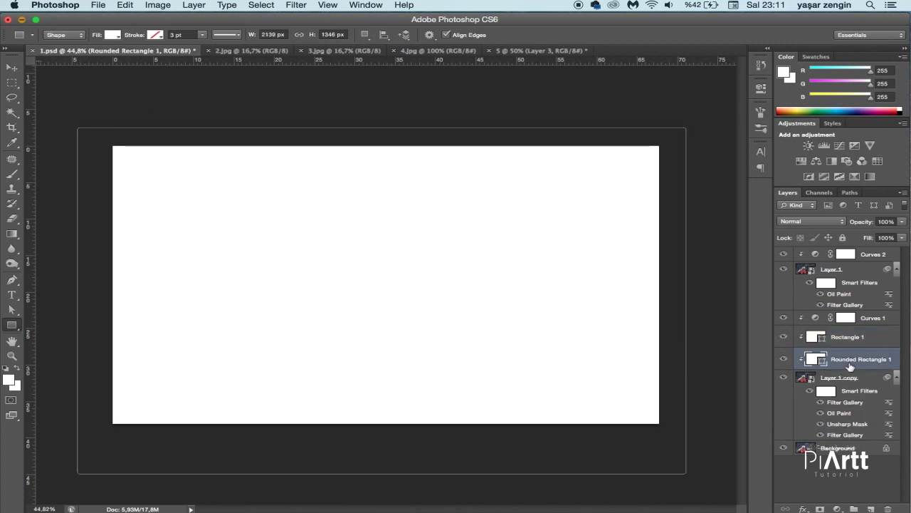
{"action": "key", "text": "Delete"}
{"action": "left_click_drag", "start_coordinate": [855, 337], "coordinate": [847, 417]}
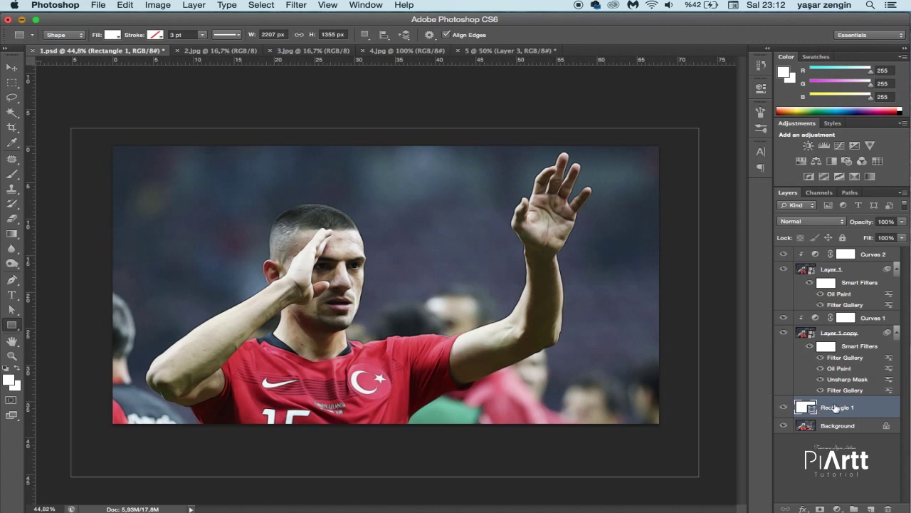
Add white layer masks to Layer 1 copy and Layer 1, then pick Quick Selection
{"action": "left_click", "coordinate": [845, 335]}
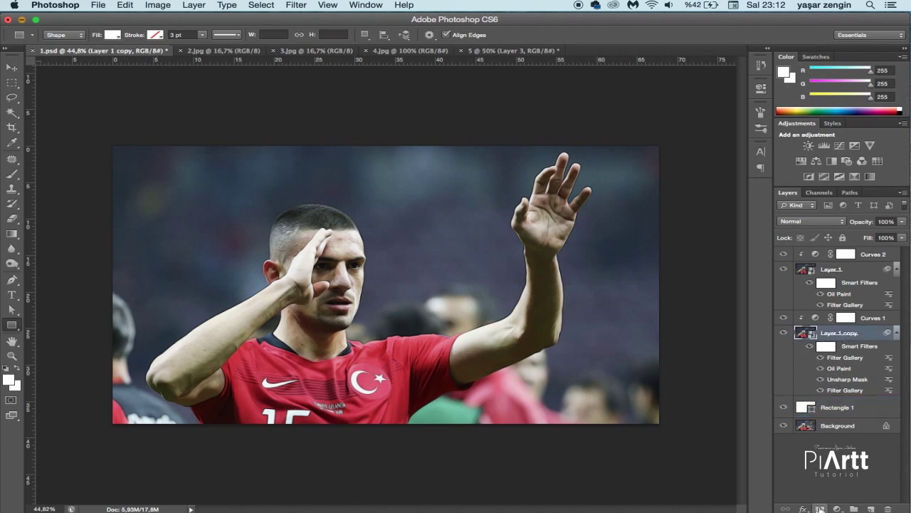
{"action": "left_click", "coordinate": [821, 509]}
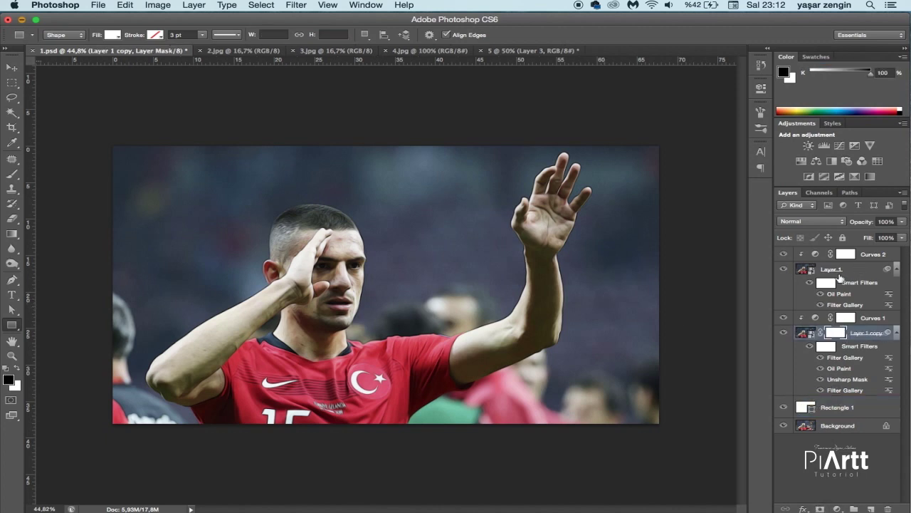
{"action": "left_click", "coordinate": [840, 276]}
{"action": "left_click", "coordinate": [820, 508]}
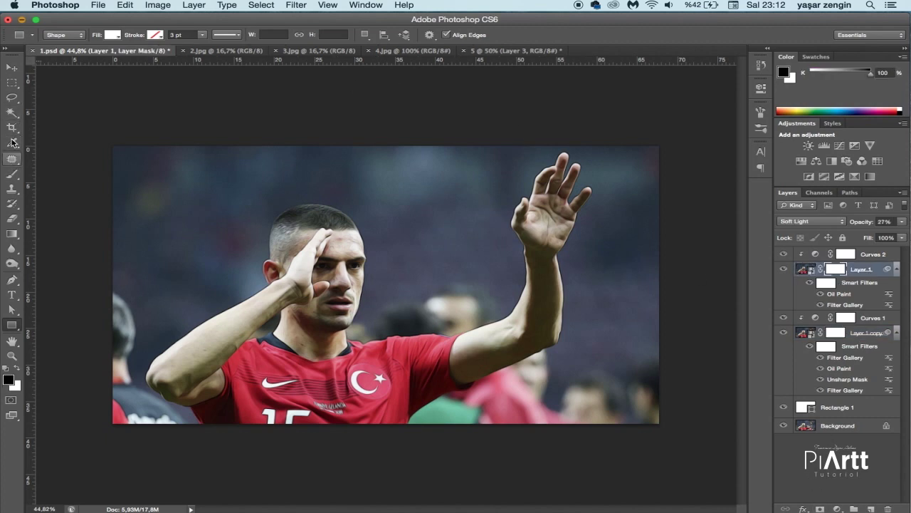
{"action": "left_click", "coordinate": [11, 113]}
{"action": "left_click", "coordinate": [54, 111]}
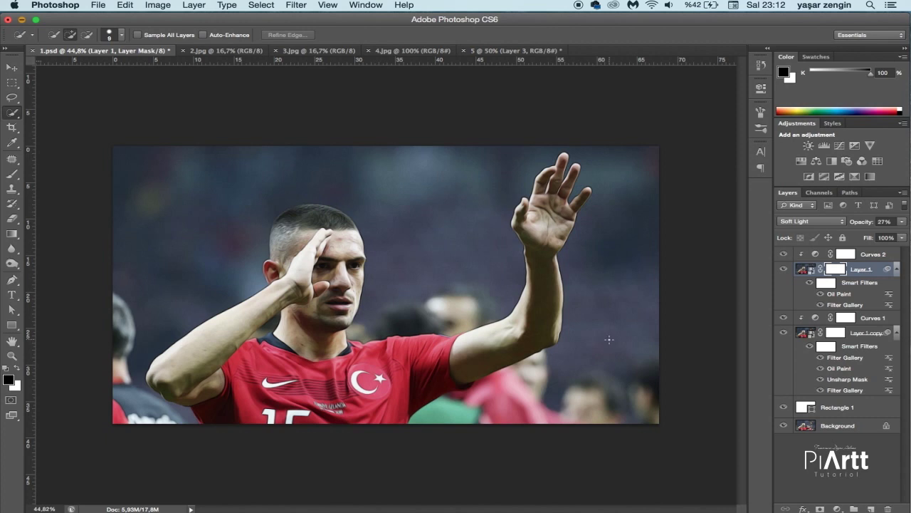
Quick-select the background right of the raised arm and paint it black on Layer 1's mask
{"action": "left_click_drag", "start_coordinate": [609, 339], "coordinate": [591, 191]}
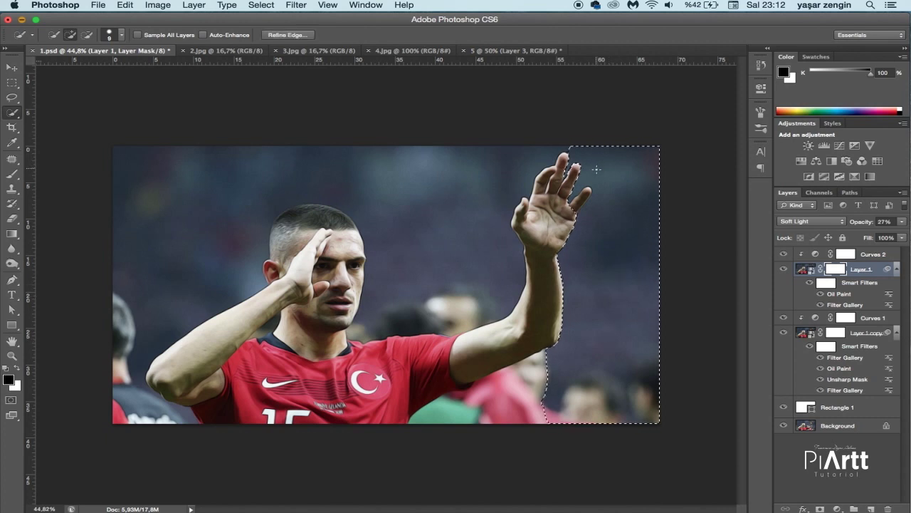
{"action": "scroll", "coordinate": [591, 191], "scroll_direction": "up", "scroll_amount": 1}
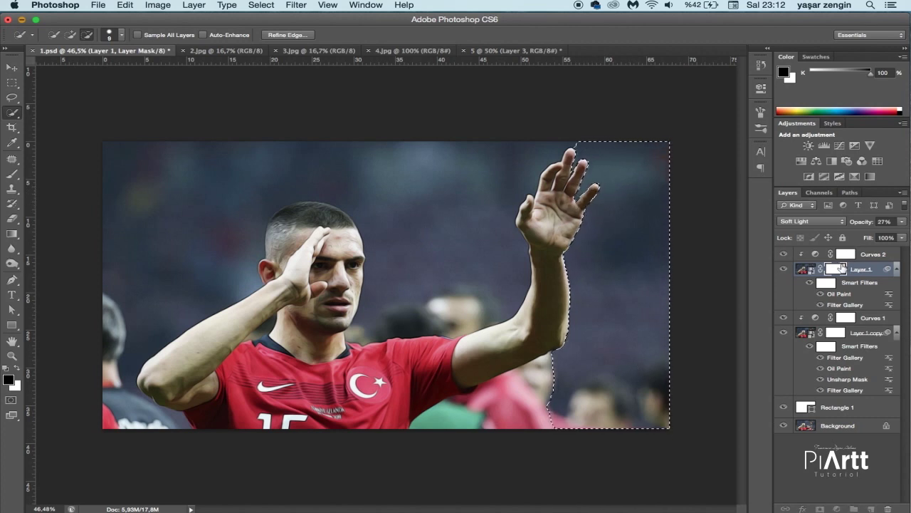
{"action": "key", "text": "b"}
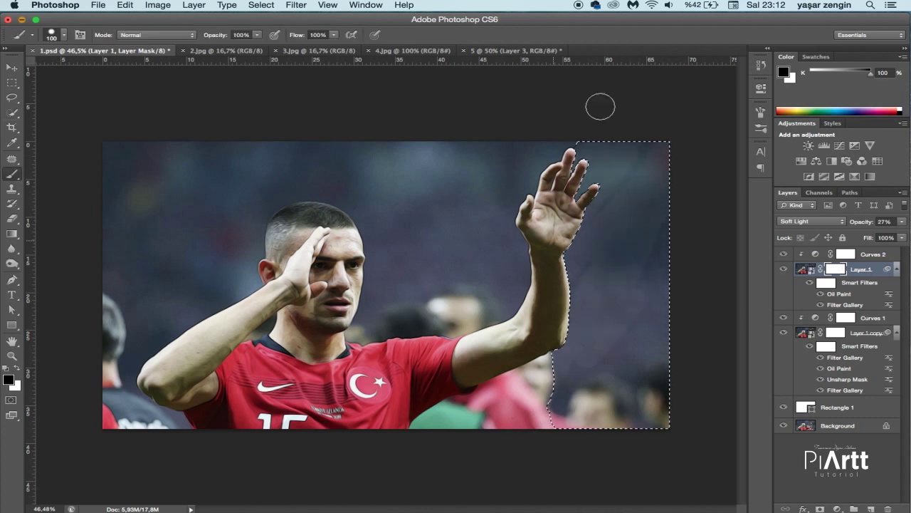
{"action": "left_click_drag", "start_coordinate": [600, 106], "coordinate": [612, 284]}
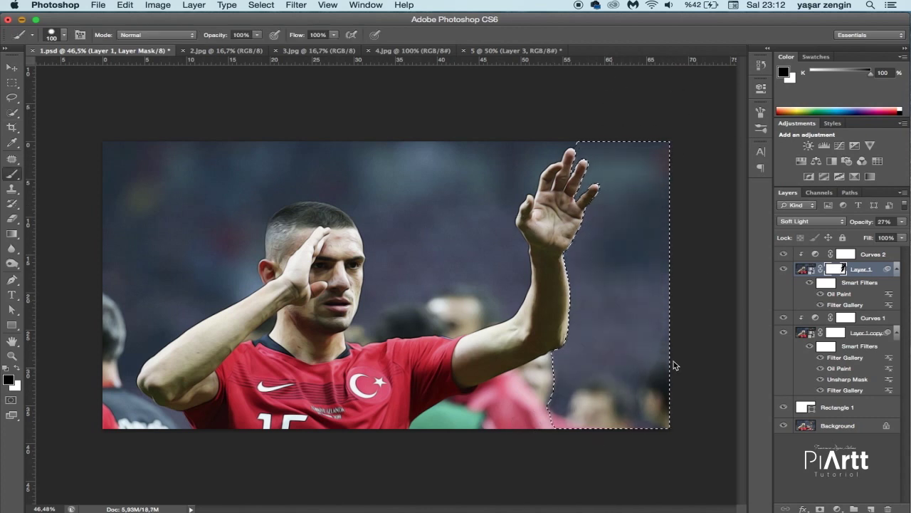
Hide the same selected background on Layer 1 copy's mask, then deselect
{"action": "left_click", "coordinate": [841, 307]}
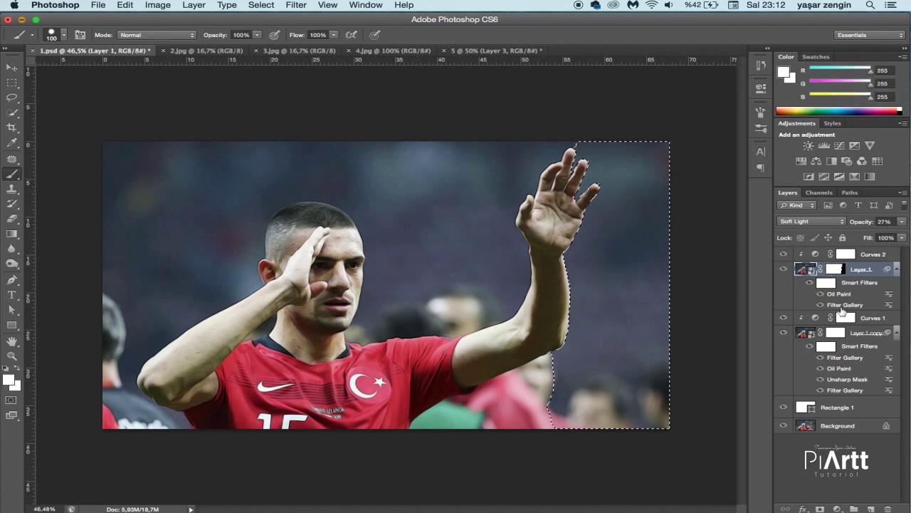
{"action": "left_click", "coordinate": [835, 332]}
{"action": "mouse_move", "coordinate": [606, 255]}
{"action": "left_mouse_down"}
{"action": "mouse_move", "coordinate": [482, 350]}
{"action": "mouse_move", "coordinate": [491, 289]}
{"action": "mouse_move", "coordinate": [616, 154]}
{"action": "left_mouse_up"}
{"action": "mouse_move", "coordinate": [657, 183]}
{"action": "left_mouse_down"}
{"action": "mouse_move", "coordinate": [718, 190]}
{"action": "mouse_move", "coordinate": [624, 311]}
{"action": "mouse_move", "coordinate": [641, 427]}
{"action": "mouse_move", "coordinate": [591, 403]}
{"action": "left_mouse_up"}
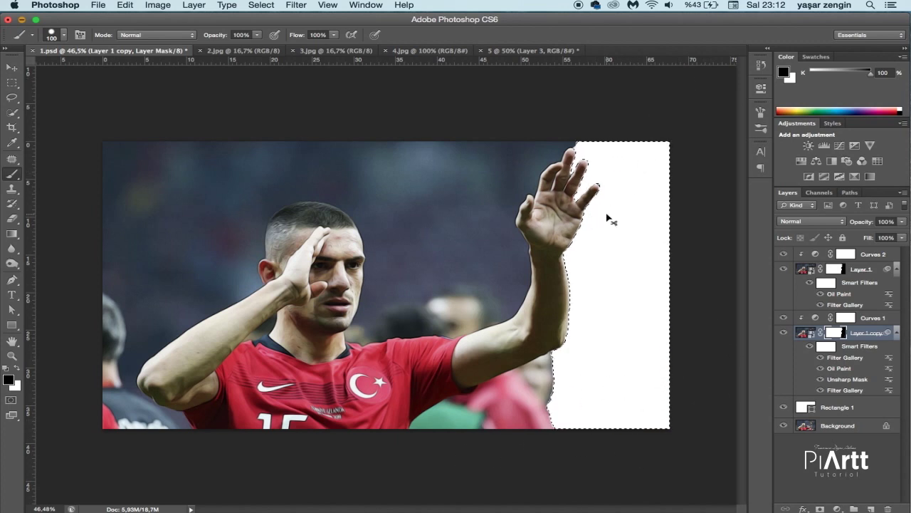
{"action": "key", "text": "super+d"}
{"action": "left_click", "coordinate": [830, 268]}
{"action": "key", "text": "w"}
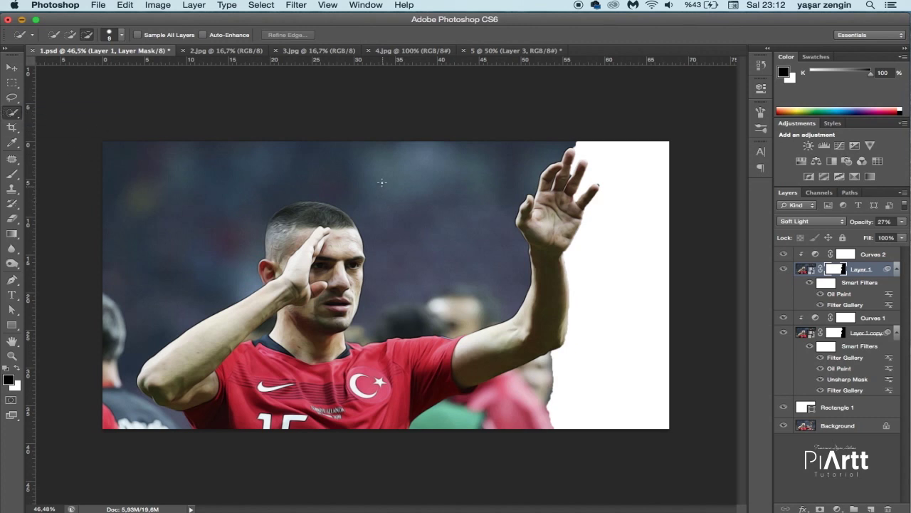
Mask out the crowd behind the raised arm on both layer masks with a 353 px brush
{"action": "left_click_drag", "start_coordinate": [413, 207], "coordinate": [421, 244]}
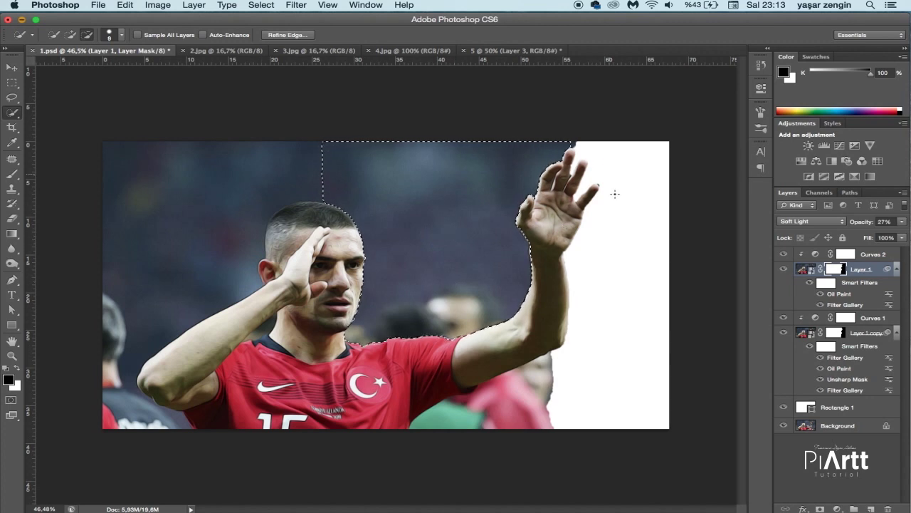
{"action": "scroll", "coordinate": [432, 349], "scroll_direction": "up", "scroll_amount": 3}
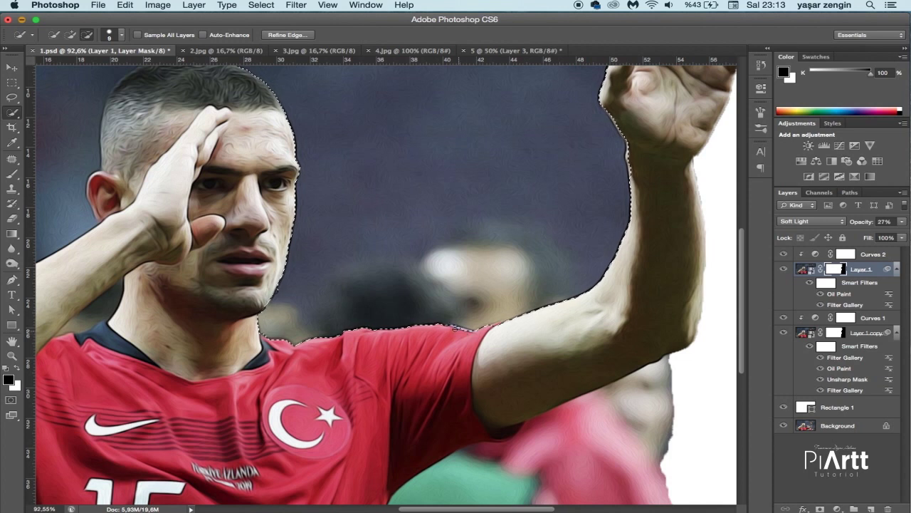
{"action": "scroll", "coordinate": [484, 334], "scroll_direction": "down", "scroll_amount": 5}
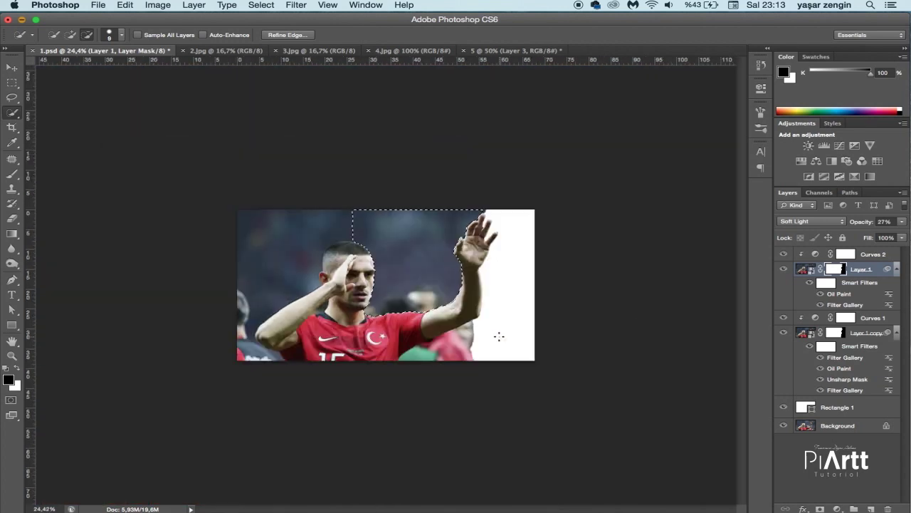
{"action": "key", "text": "b"}
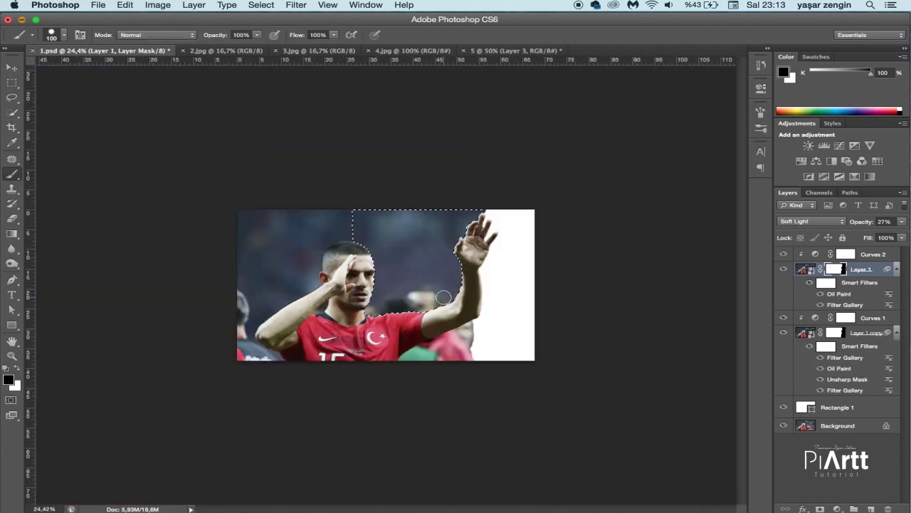
{"action": "right_click", "coordinate": [448, 296]}
{"action": "left_click_drag", "start_coordinate": [544, 322], "coordinate": [560, 322]}
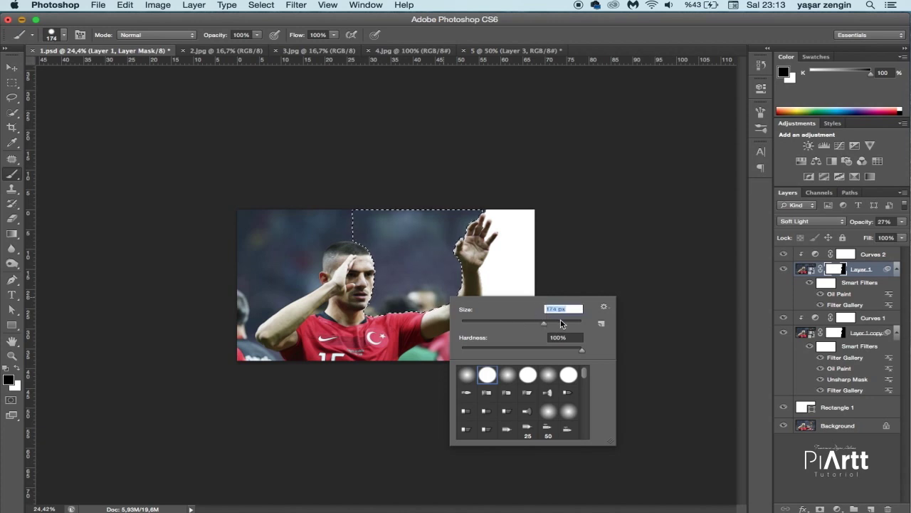
{"action": "left_click", "coordinate": [324, 271]}
{"action": "left_click_drag", "start_coordinate": [324, 270], "coordinate": [469, 141]}
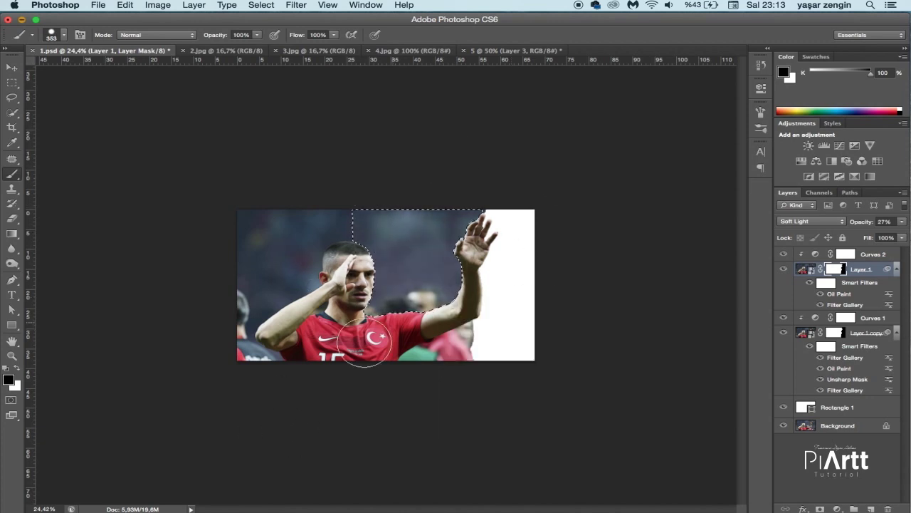
{"action": "left_click", "coordinate": [834, 333]}
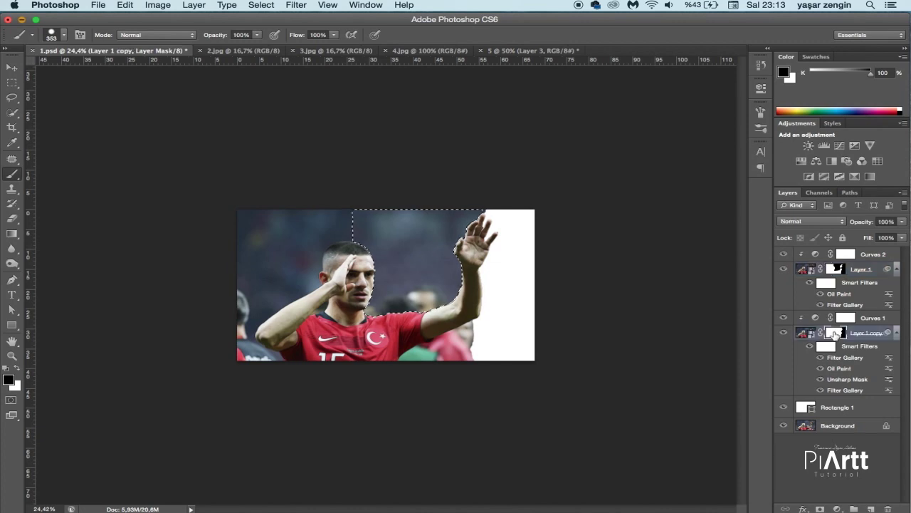
{"action": "mouse_move", "coordinate": [367, 285]}
{"action": "left_mouse_down"}
{"action": "mouse_move", "coordinate": [428, 269]}
{"action": "mouse_move", "coordinate": [370, 226]}
{"action": "left_mouse_up"}
{"action": "key", "text": "ctrl+d"}
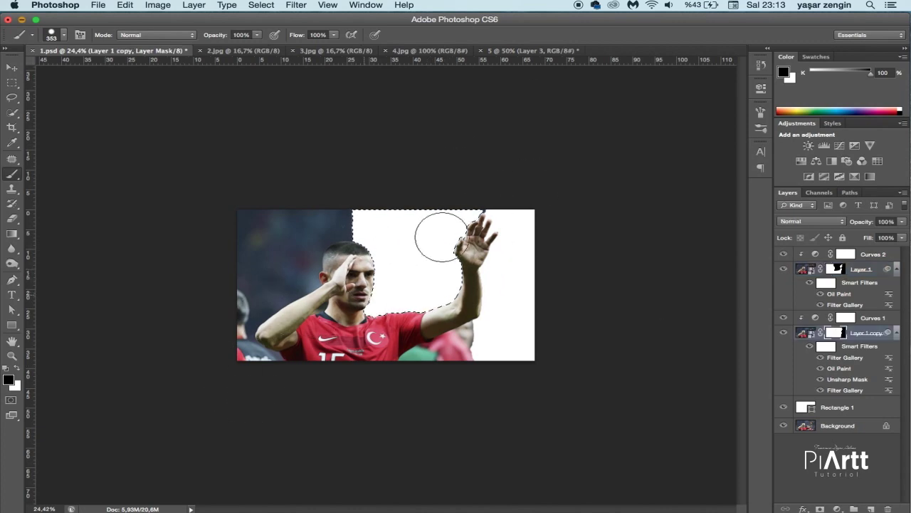
Select the background figures at bottom right and mask them out on Layer 1 copy
{"action": "key", "text": "ctrl+plus"}
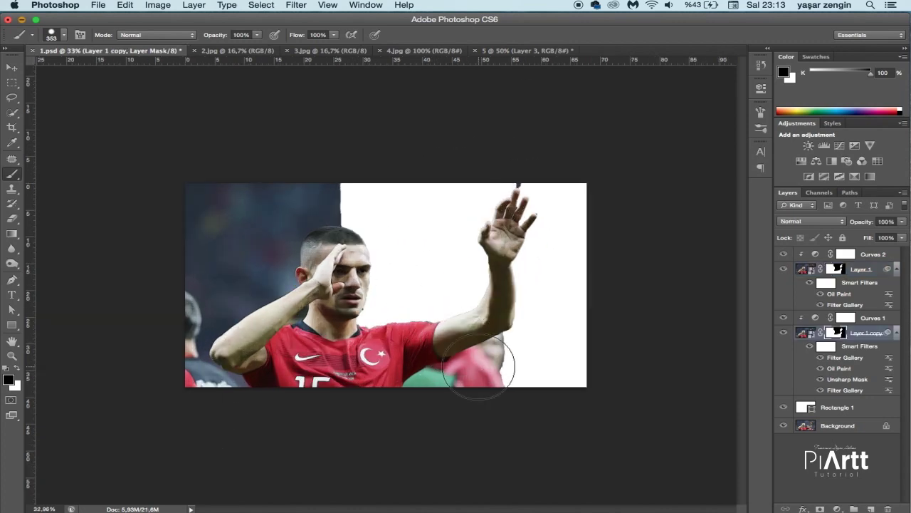
{"action": "key", "text": "w"}
{"action": "left_click", "coordinate": [831, 270]}
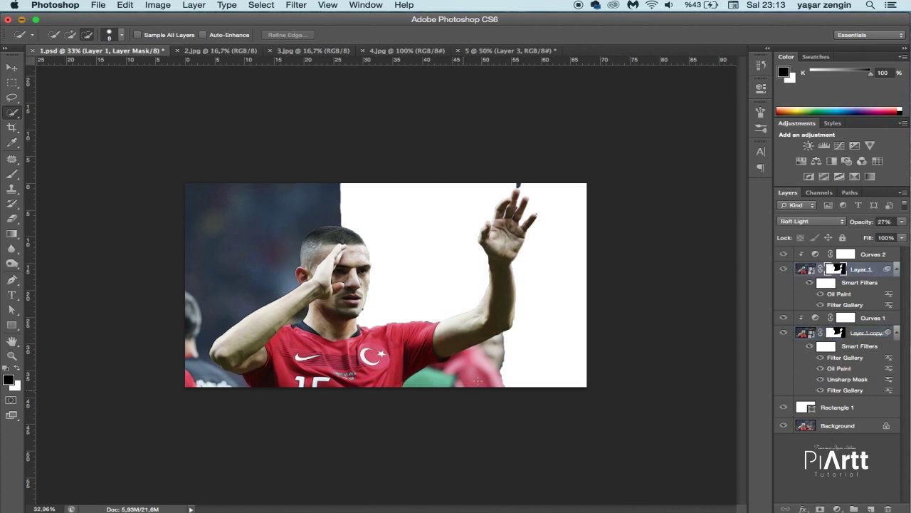
{"action": "left_click_drag", "start_coordinate": [478, 381], "coordinate": [434, 376]}
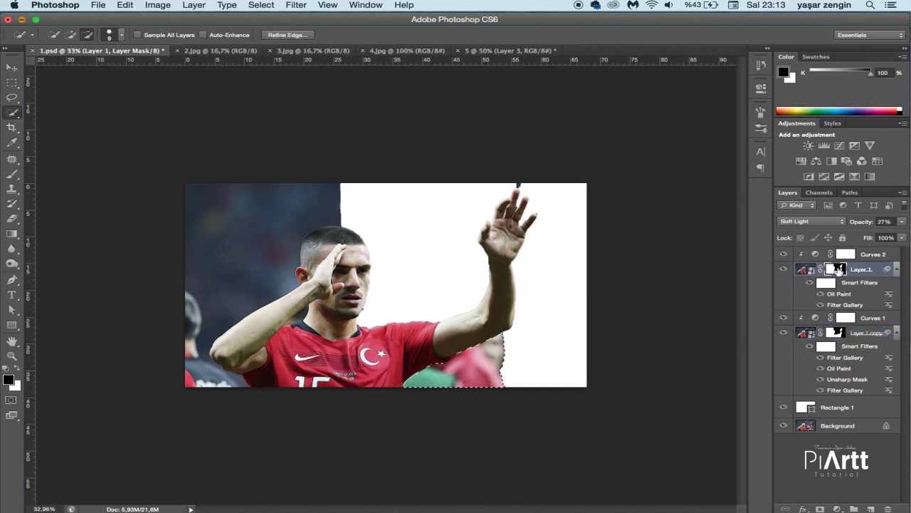
{"action": "key", "text": "b"}
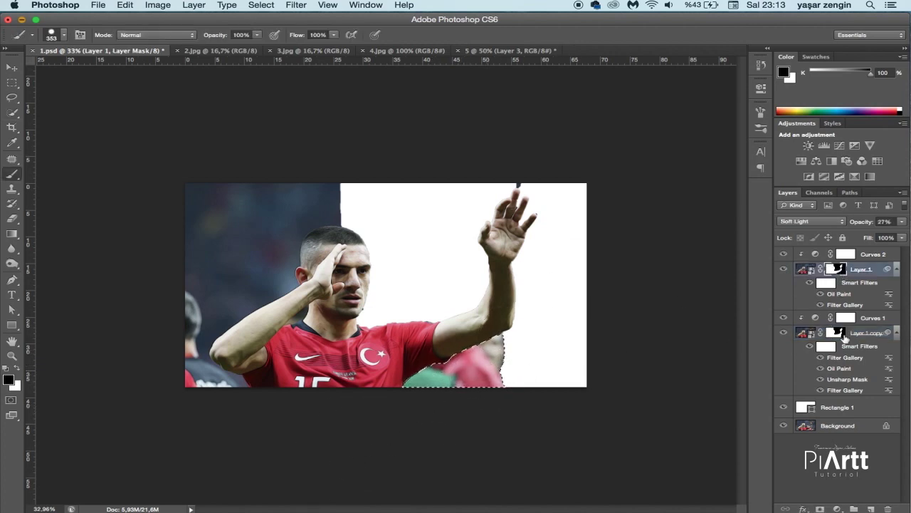
{"action": "left_click", "coordinate": [845, 337]}
{"action": "left_click_drag", "start_coordinate": [478, 366], "coordinate": [456, 360]}
{"action": "key", "text": "ctrl+d"}
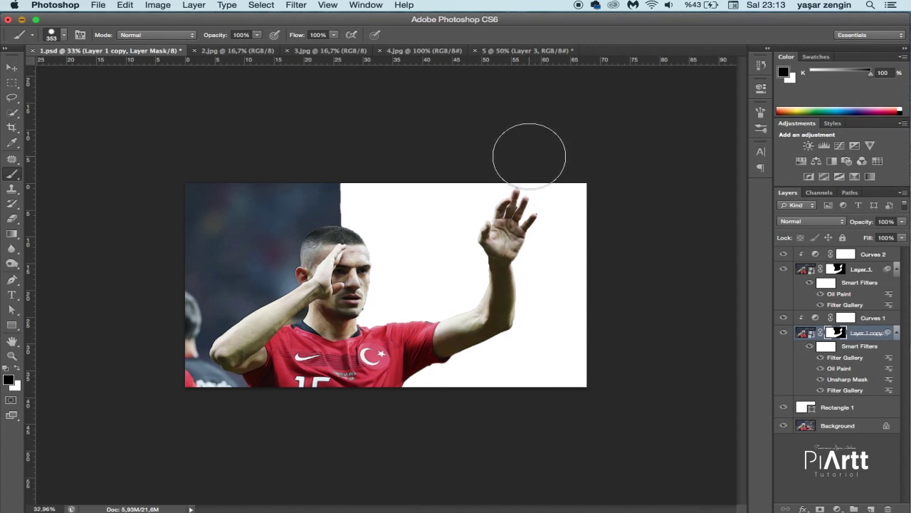
Quick-select the dark left background up to the player's head
{"action": "left_click", "coordinate": [836, 270]}
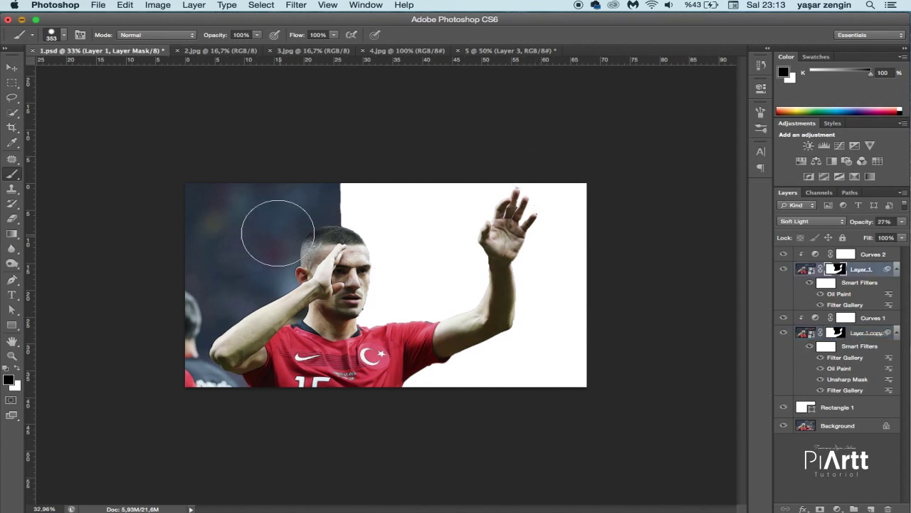
{"action": "key", "text": "w"}
{"action": "left_click_drag", "start_coordinate": [275, 224], "coordinate": [225, 238]}
{"action": "left_click_drag", "start_coordinate": [162, 333], "coordinate": [291, 215]}
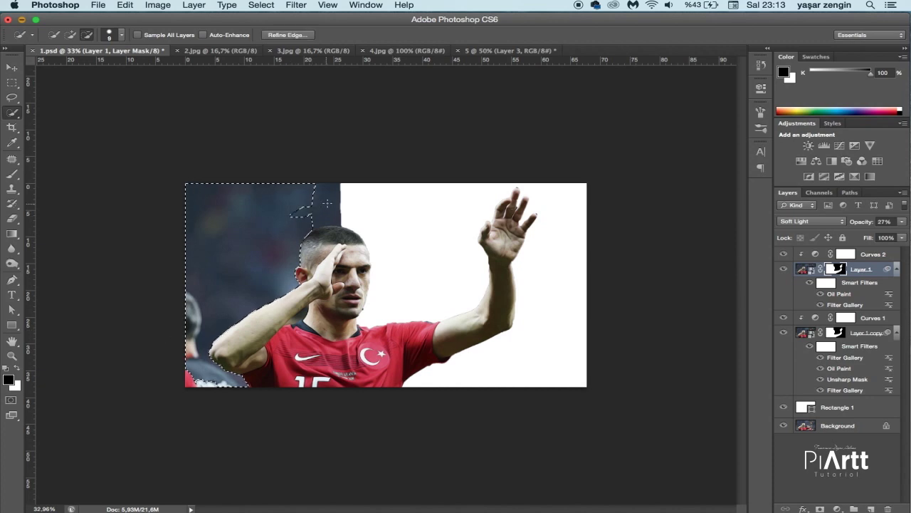
{"action": "left_click", "coordinate": [299, 212], "text": "alt"}
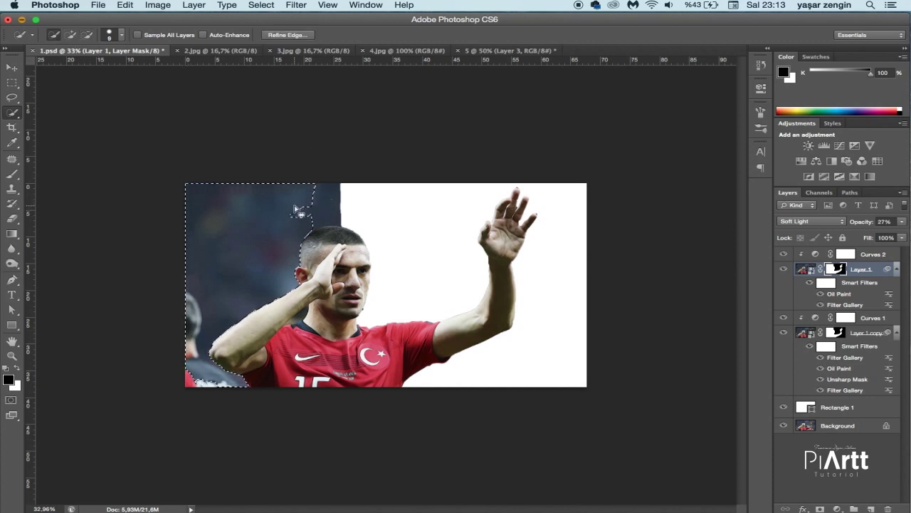
{"action": "key", "text": "ctrl+d"}
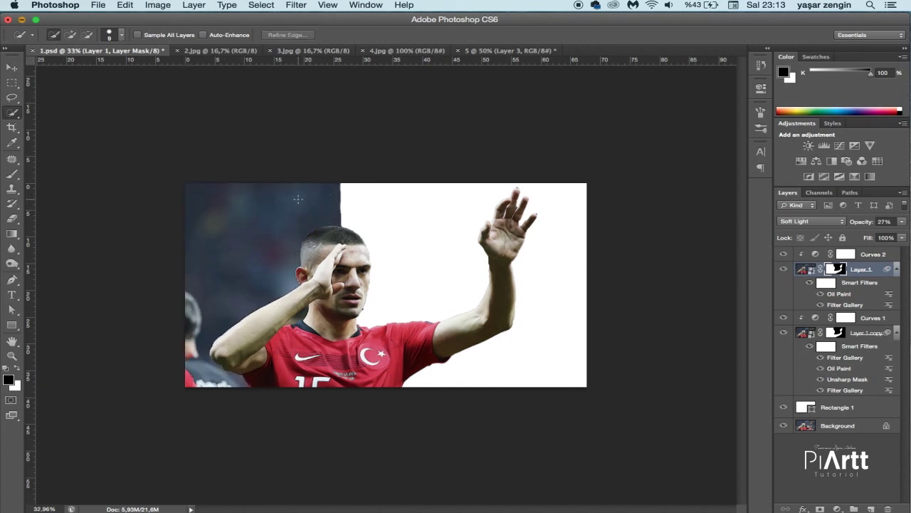
{"action": "left_click_drag", "start_coordinate": [236, 237], "coordinate": [234, 250]}
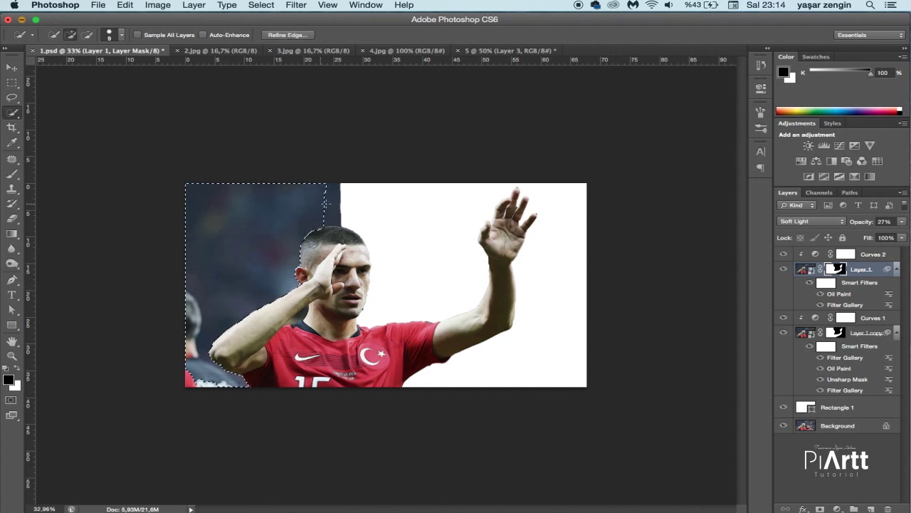
{"action": "scroll", "coordinate": [349, 264], "scroll_direction": "up", "scroll_amount": 2}
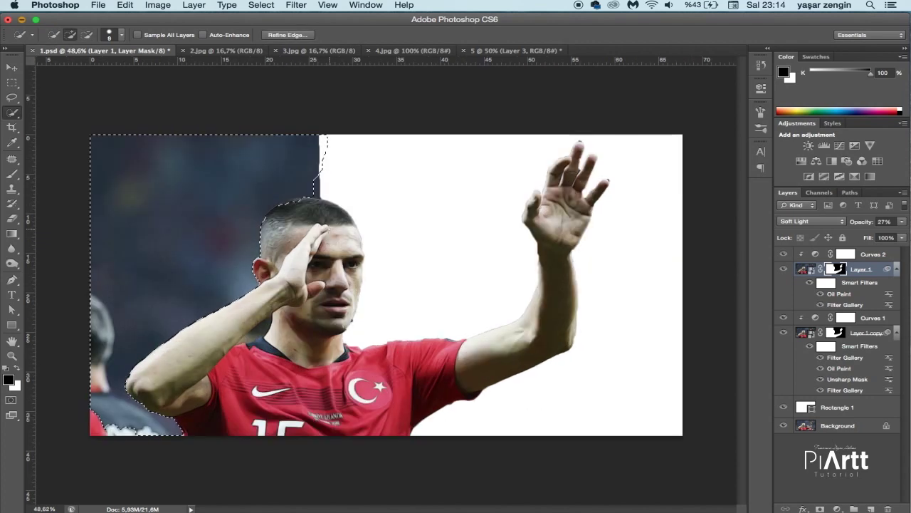
{"action": "scroll", "coordinate": [349, 264], "scroll_direction": "up", "scroll_amount": 2}
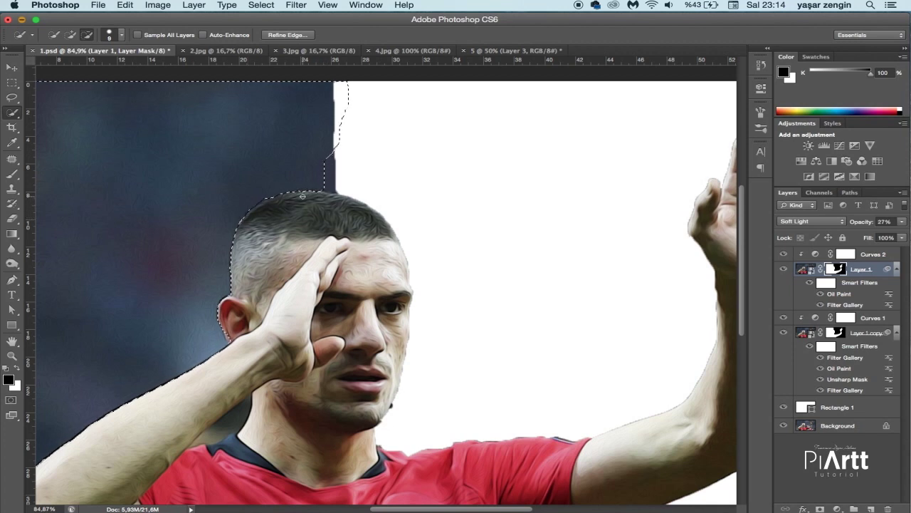
{"action": "scroll", "coordinate": [334, 240], "scroll_direction": "down", "scroll_amount": 3}
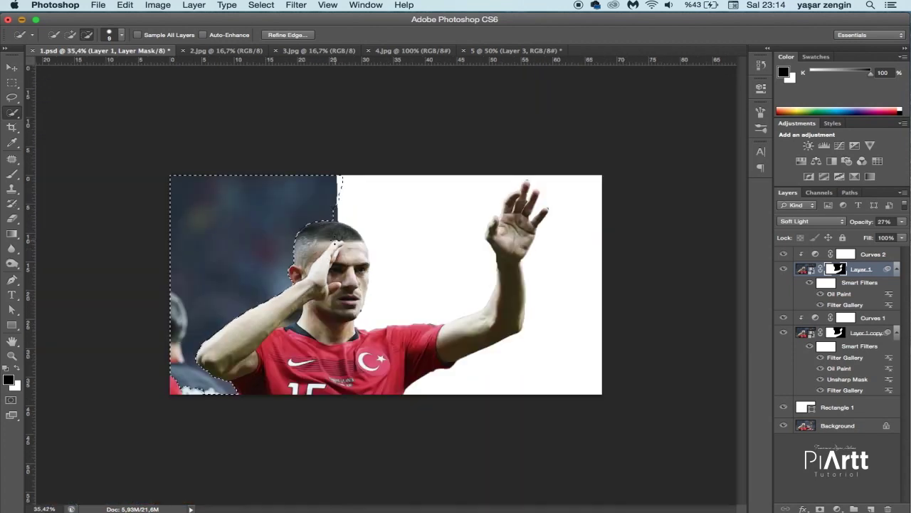
{"action": "scroll", "coordinate": [427, 299], "scroll_direction": "down", "scroll_amount": 2}
{"action": "scroll", "coordinate": [486, 321], "scroll_direction": "up", "scroll_amount": 5}
{"action": "scroll", "coordinate": [315, 273], "scroll_direction": "down", "scroll_amount": 4}
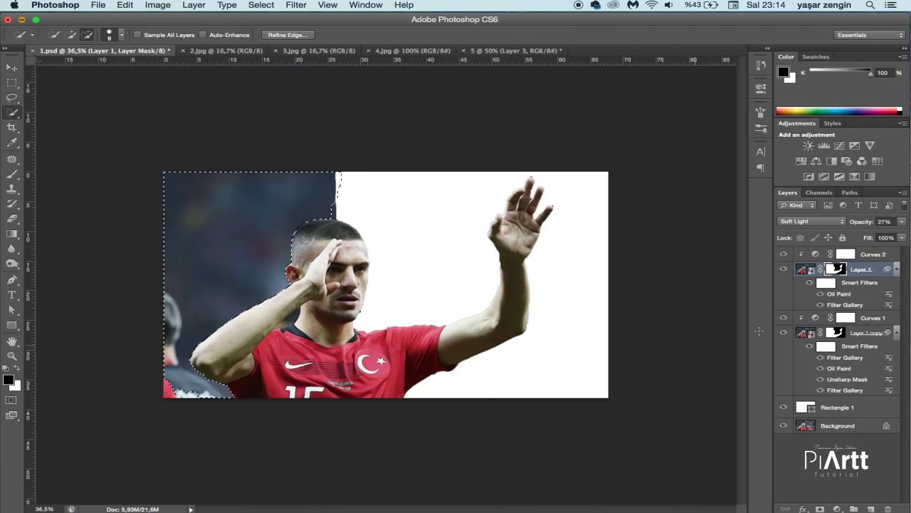
Paint black inside the selection on the Layer 1 and Layer 1 copy masks, then deselect
{"action": "left_click", "coordinate": [16, 178]}
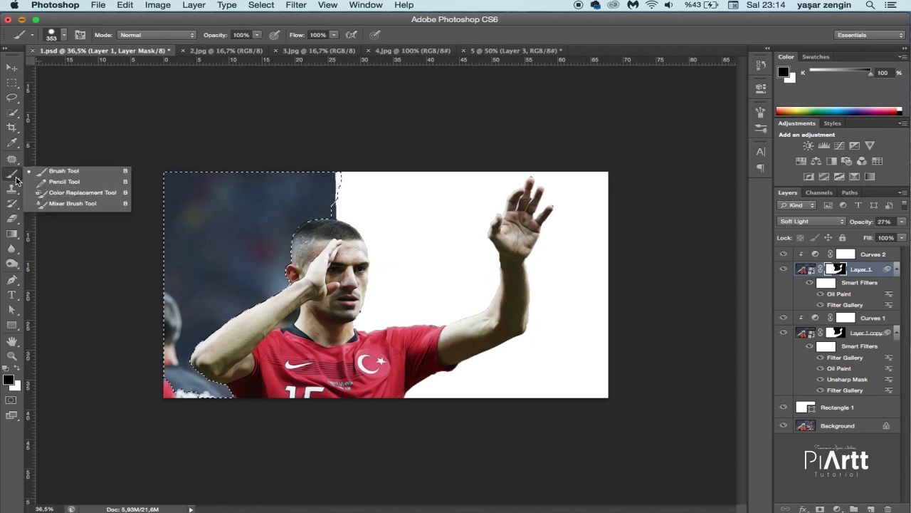
{"action": "left_click", "coordinate": [64, 171]}
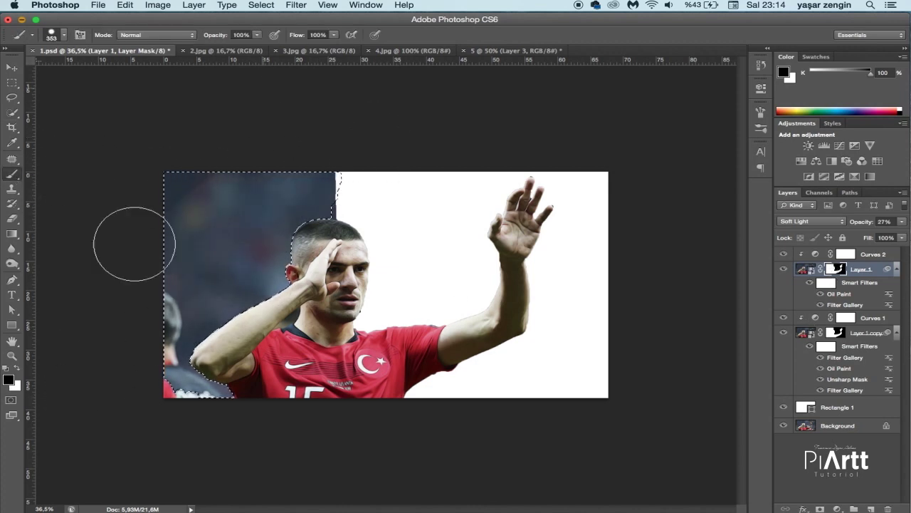
{"action": "left_click_drag", "start_coordinate": [223, 149], "coordinate": [264, 373]}
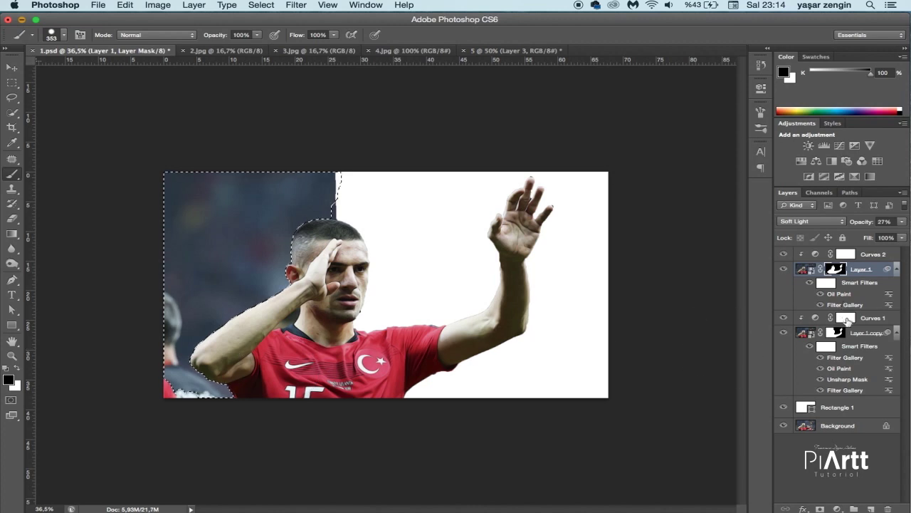
{"action": "left_click", "coordinate": [837, 332]}
{"action": "left_click_drag", "start_coordinate": [178, 206], "coordinate": [207, 377]}
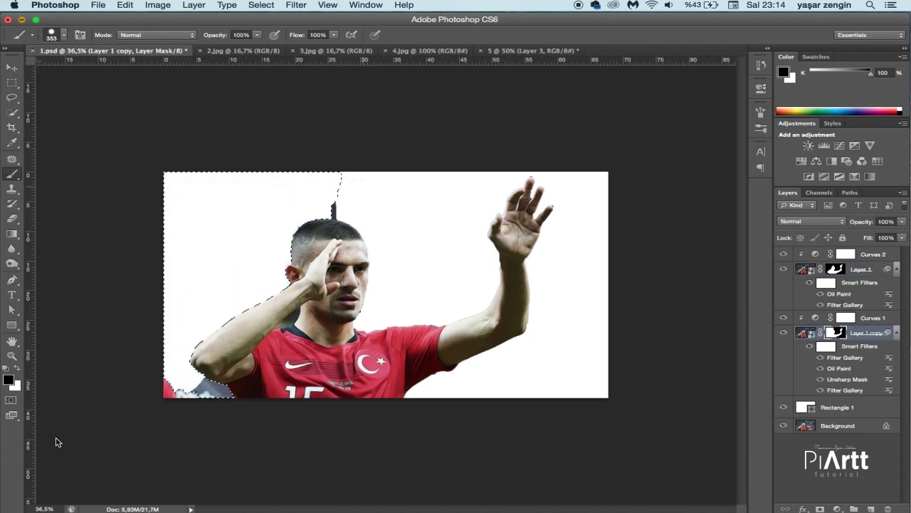
{"action": "key", "text": "ctrl+d"}
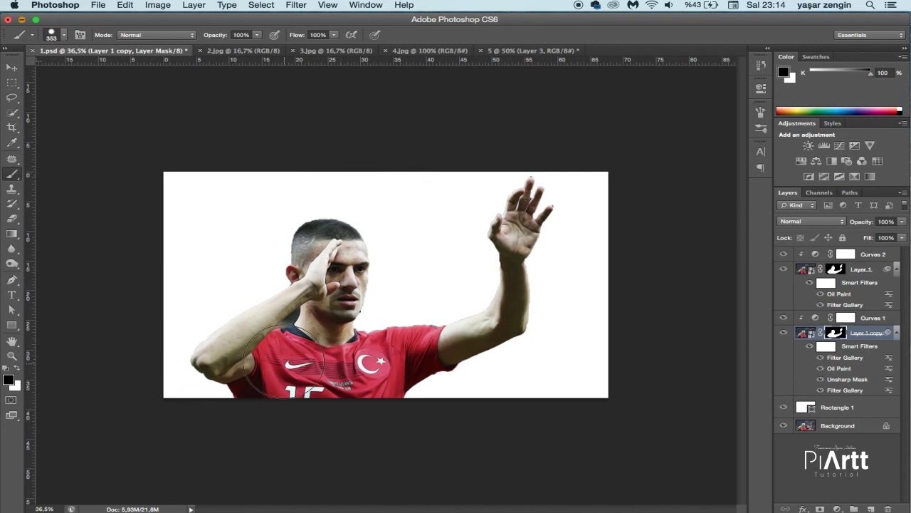
Select and paint out the grey shadow between the raised arm, neck and collar
{"action": "key", "text": "w"}
{"action": "scroll", "coordinate": [285, 325], "scroll_direction": "up", "scroll_amount": 5}
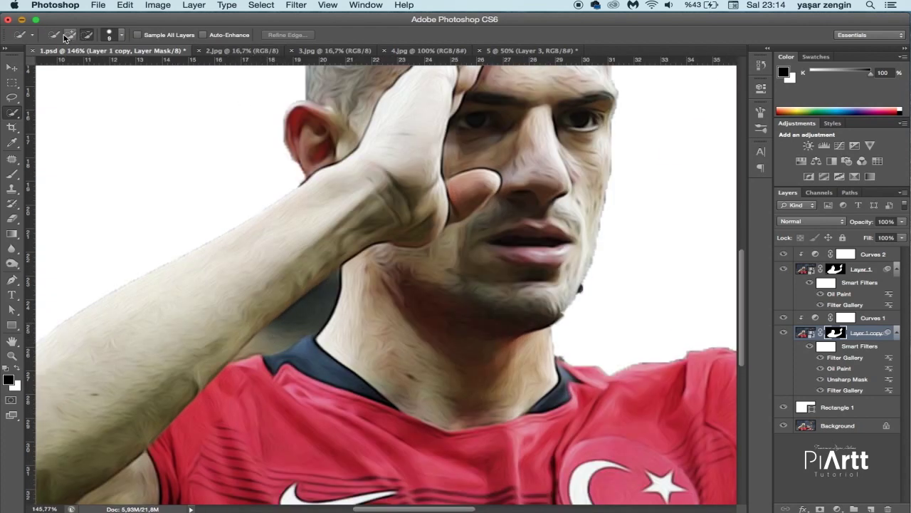
{"action": "mouse_move", "coordinate": [255, 346]}
{"action": "left_mouse_down"}
{"action": "mouse_move", "coordinate": [297, 321]}
{"action": "mouse_move", "coordinate": [269, 361]}
{"action": "left_mouse_up"}
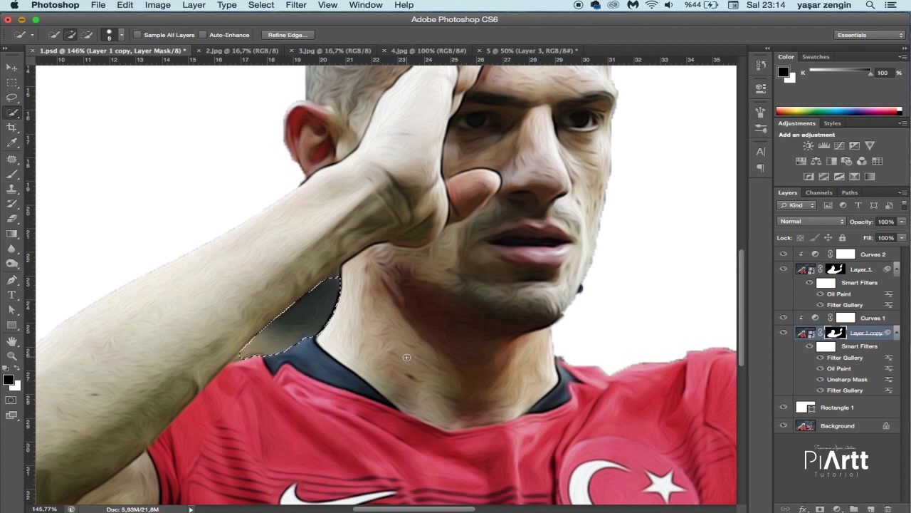
{"action": "key", "text": "b"}
{"action": "left_click_drag", "start_coordinate": [387, 291], "coordinate": [244, 326]}
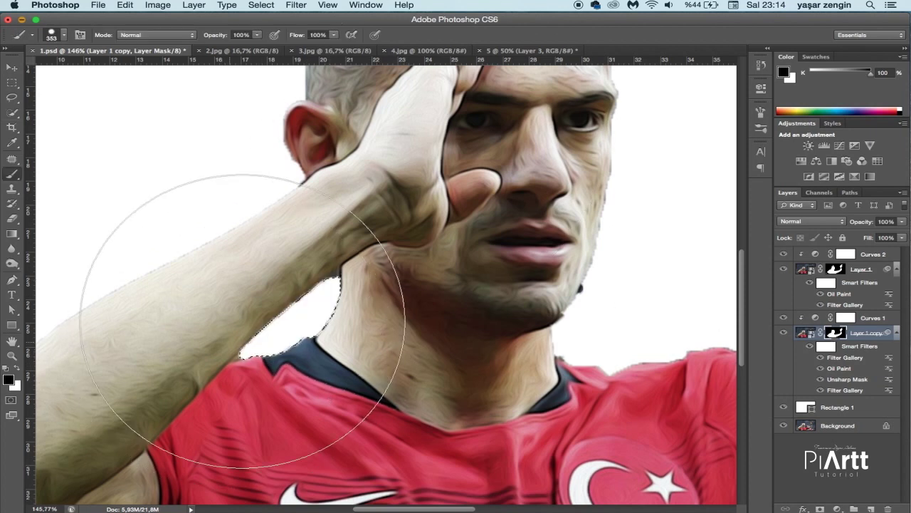
Shrink the brush to about 18 px and zoom in on the face with Layer 1 copy's mask active
{"action": "key", "text": "alt+bracketright"}
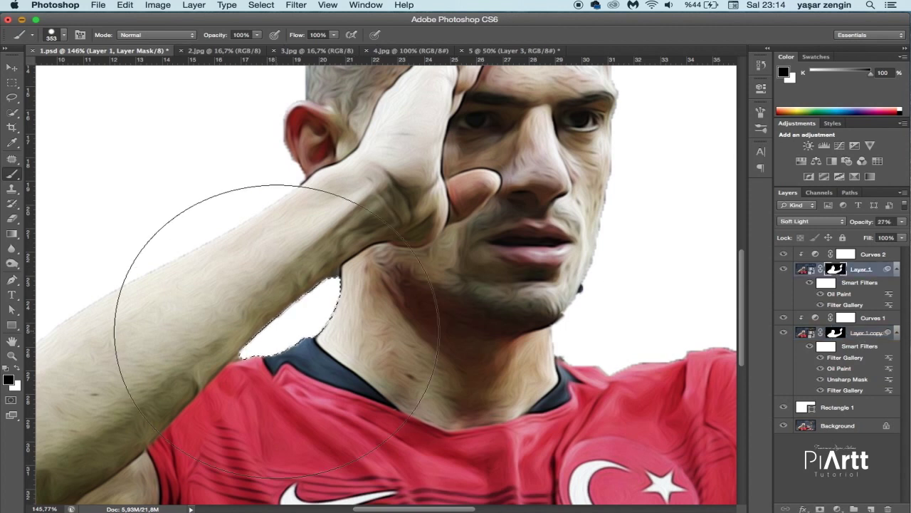
{"action": "key", "text": "ctrl+0"}
{"action": "right_click", "coordinate": [356, 325]}
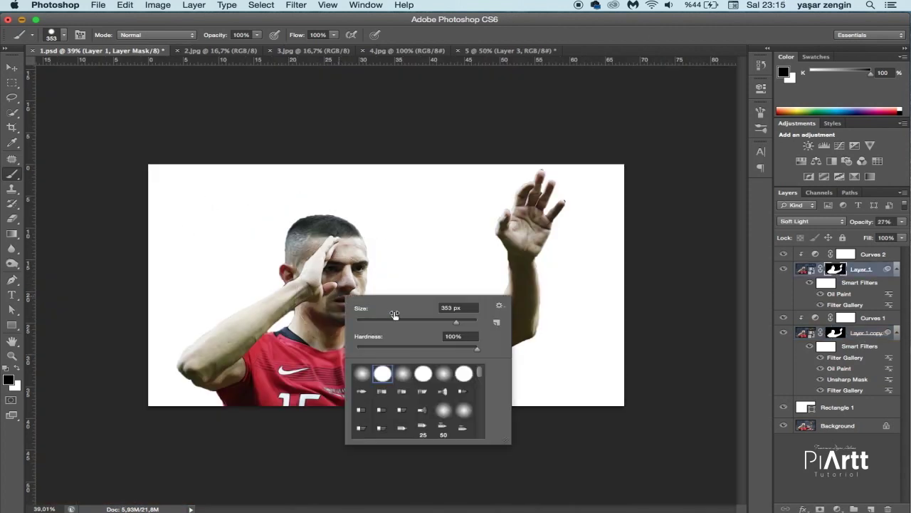
{"action": "left_click_drag", "start_coordinate": [395, 319], "coordinate": [369, 324]}
{"action": "key", "text": "Return"}
{"action": "scroll", "coordinate": [381, 302], "scroll_direction": "up", "scroll_amount": 4}
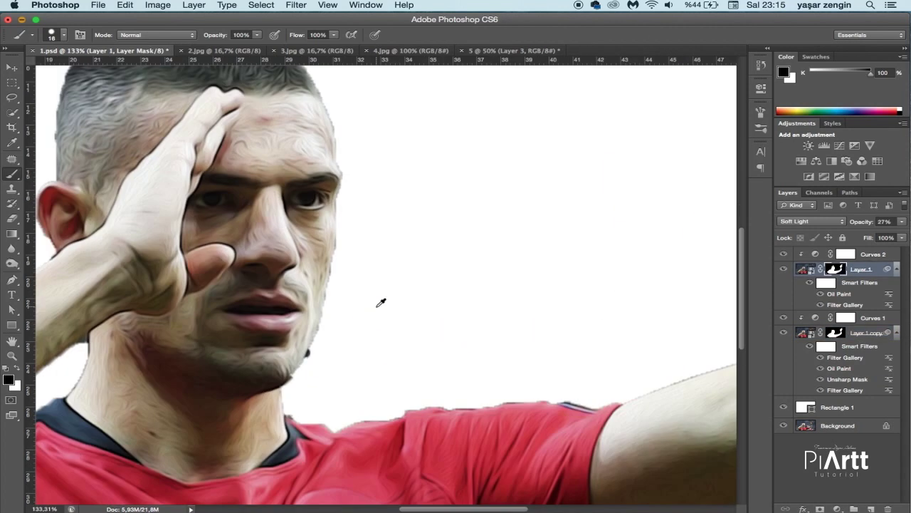
{"action": "left_click", "coordinate": [847, 335]}
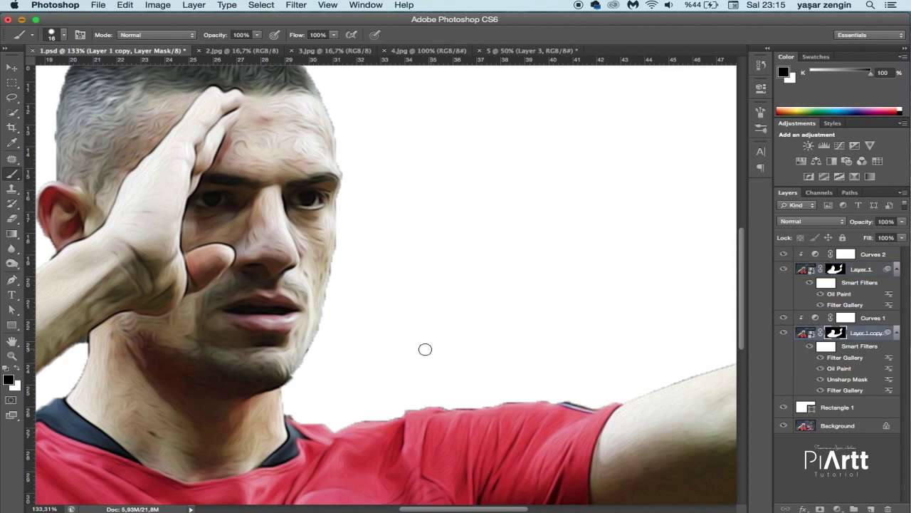
{"action": "scroll", "coordinate": [457, 340], "scroll_direction": "down", "scroll_amount": 3}
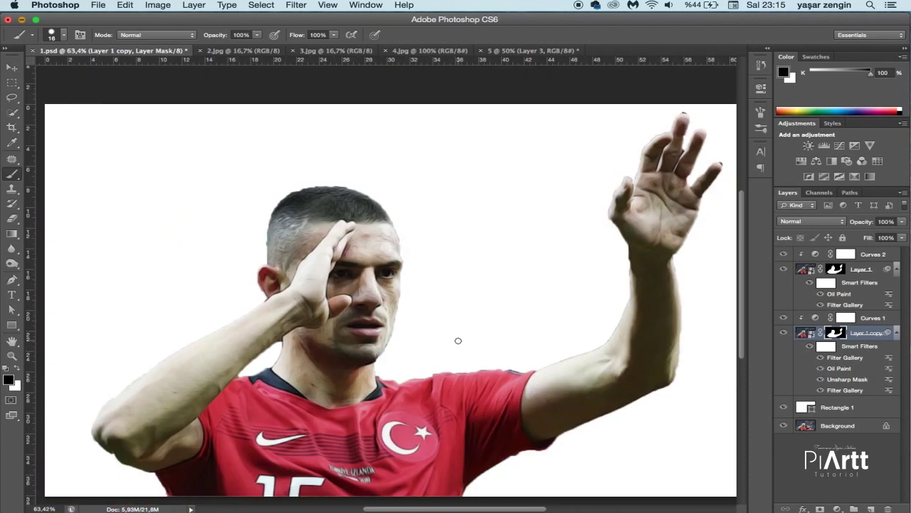
{"action": "scroll", "coordinate": [341, 164], "scroll_direction": "down", "scroll_amount": 2}
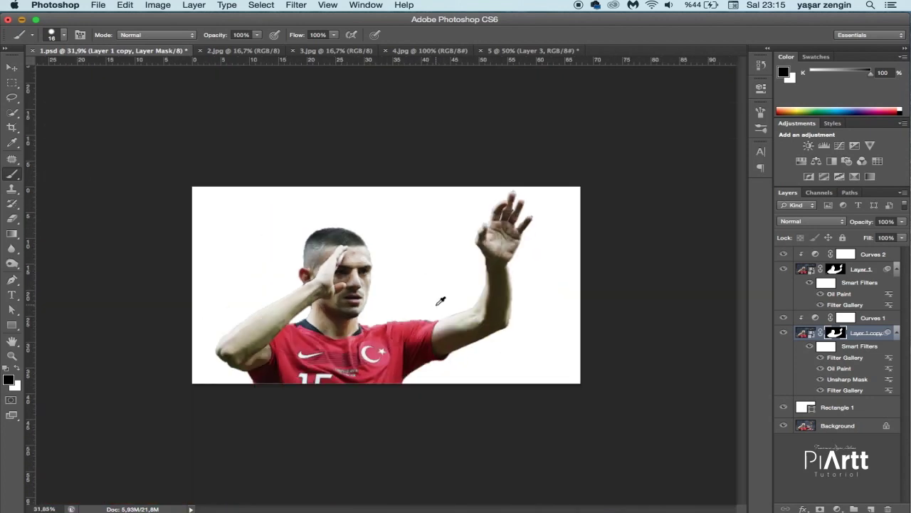
{"action": "scroll", "coordinate": [436, 305], "scroll_direction": "up", "scroll_amount": 2}
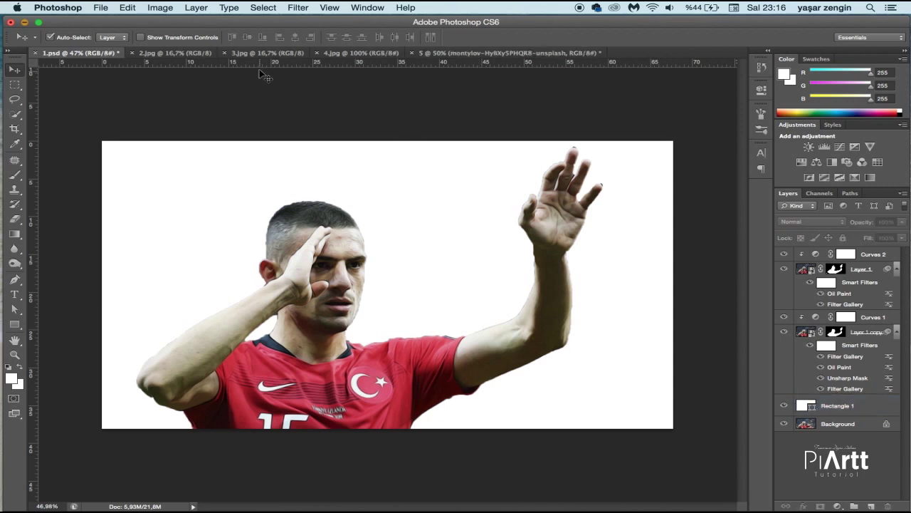
Copy the red silk from 3.jpg into 1.psd as Layer 2 above Rectangle 1 at 58% opacity
{"action": "left_click", "coordinate": [281, 54]}
{"action": "mouse_move", "coordinate": [356, 193]}
{"action": "left_mouse_down"}
{"action": "mouse_move", "coordinate": [106, 56]}
{"action": "mouse_move", "coordinate": [339, 184]}
{"action": "left_mouse_up"}
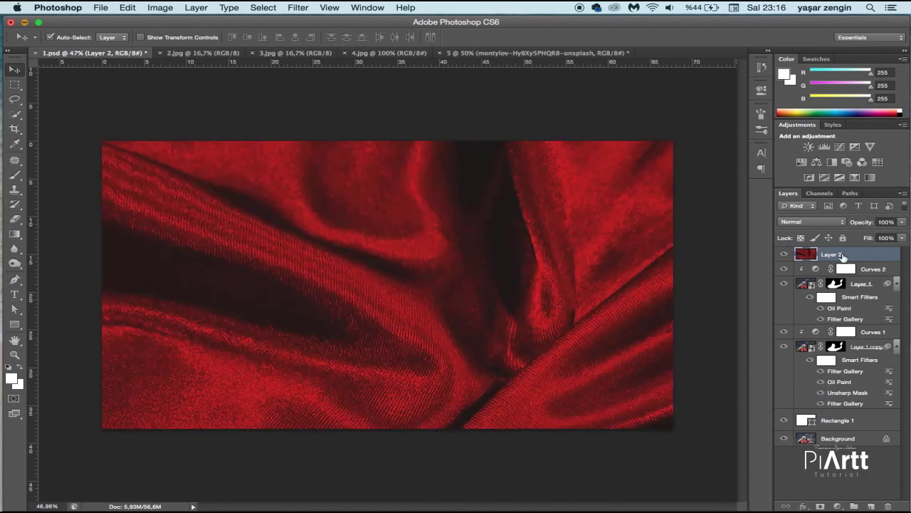
{"action": "left_click_drag", "start_coordinate": [843, 257], "coordinate": [844, 413]}
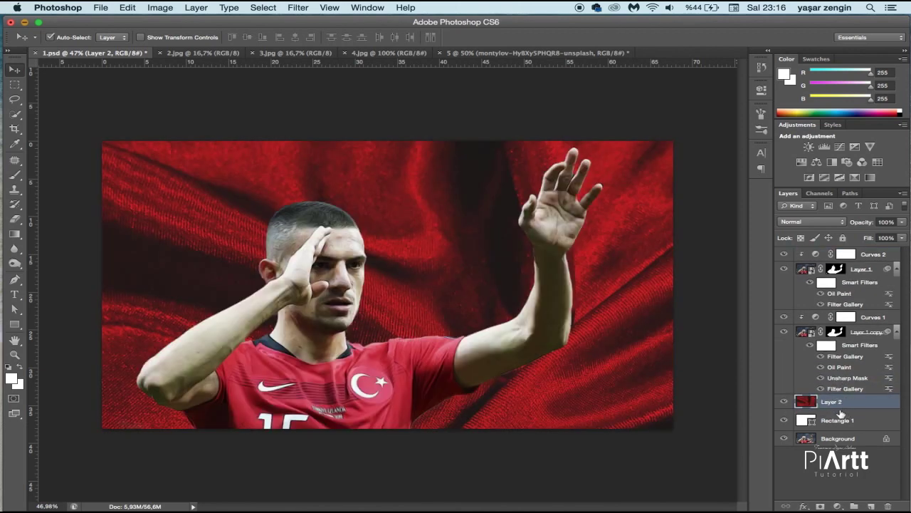
{"action": "left_click", "coordinate": [903, 222]}
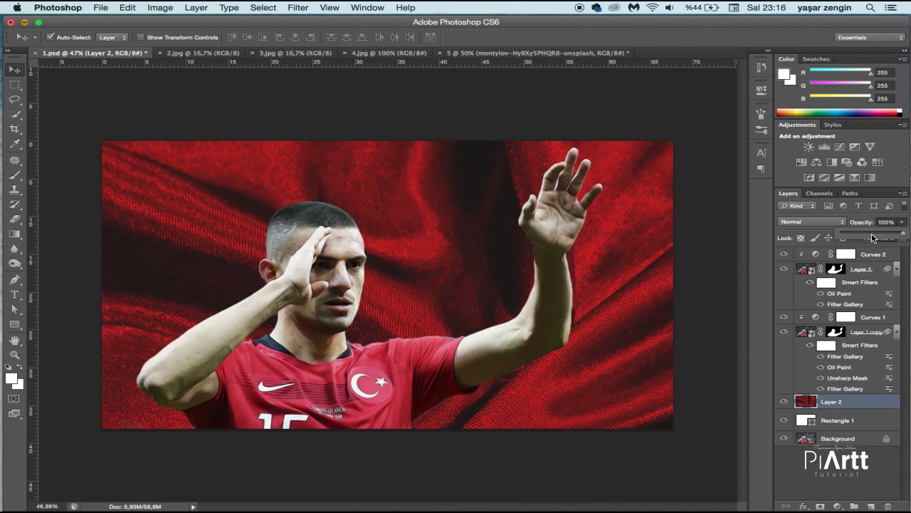
{"action": "left_click_drag", "start_coordinate": [873, 237], "coordinate": [876, 236]}
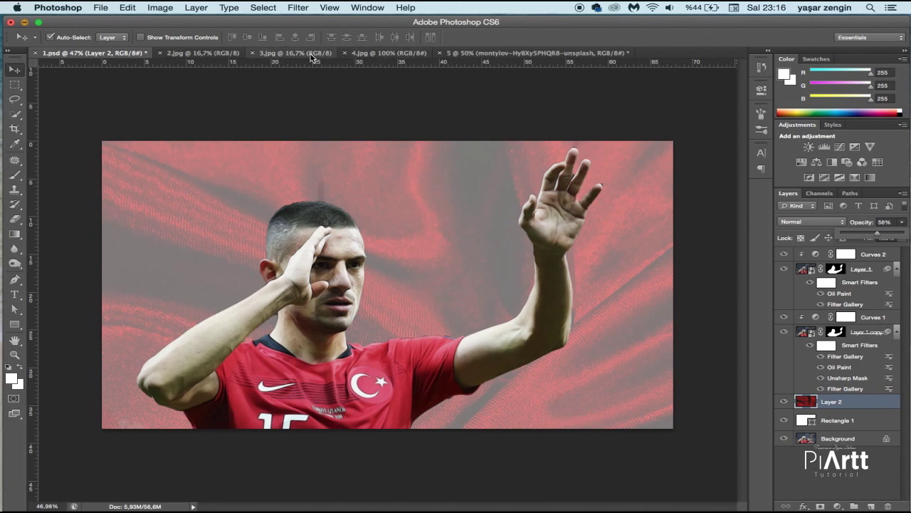
{"action": "left_click", "coordinate": [218, 56]}
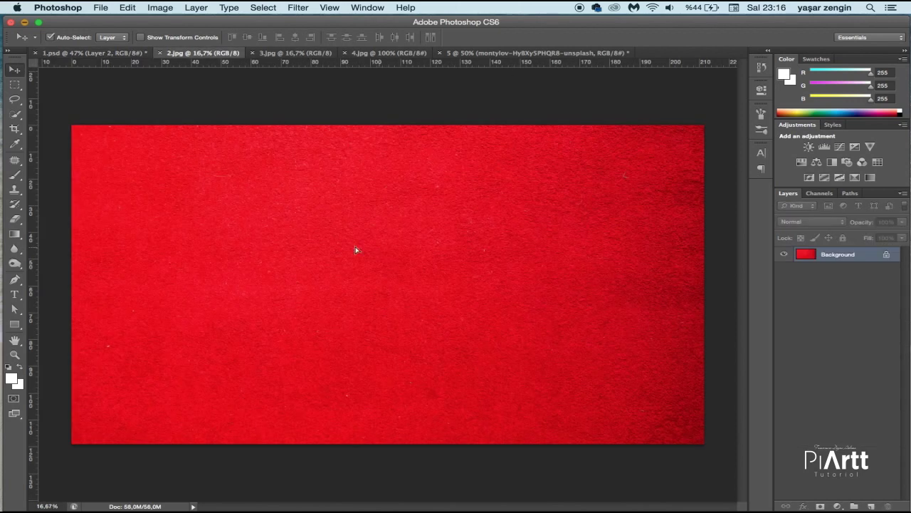
Copy the 2.jpg red texture into 1.psd as Layer 3 above Layer 2
{"action": "left_click_drag", "start_coordinate": [355, 248], "coordinate": [351, 207]}
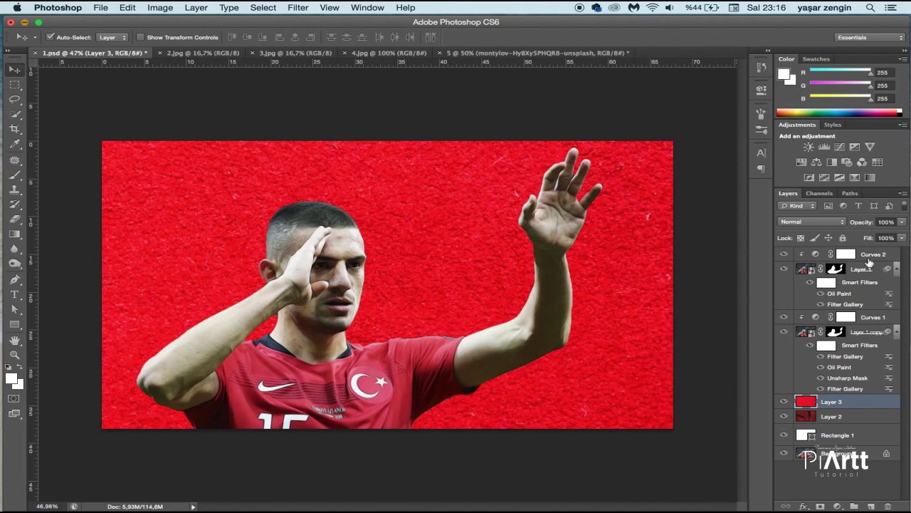
{"action": "left_click", "coordinate": [841, 333]}
{"action": "key", "text": "b"}
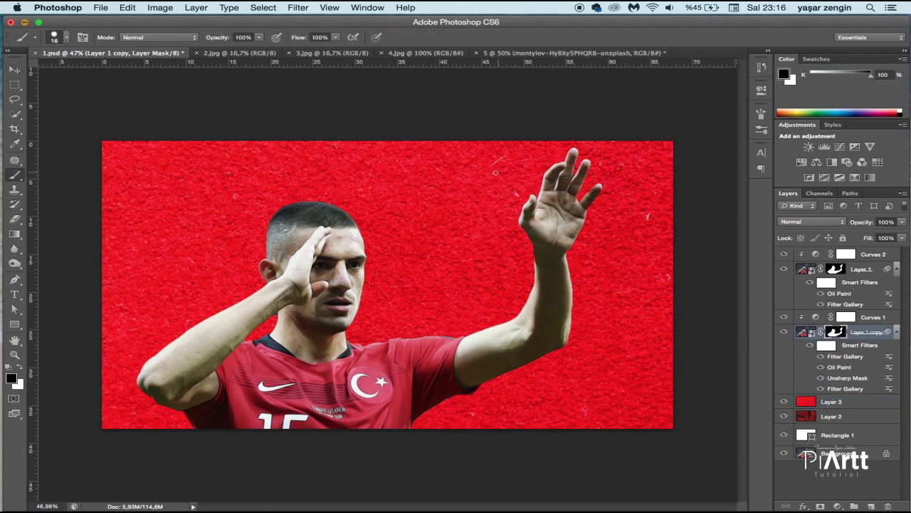
{"action": "left_click", "coordinate": [17, 178]}
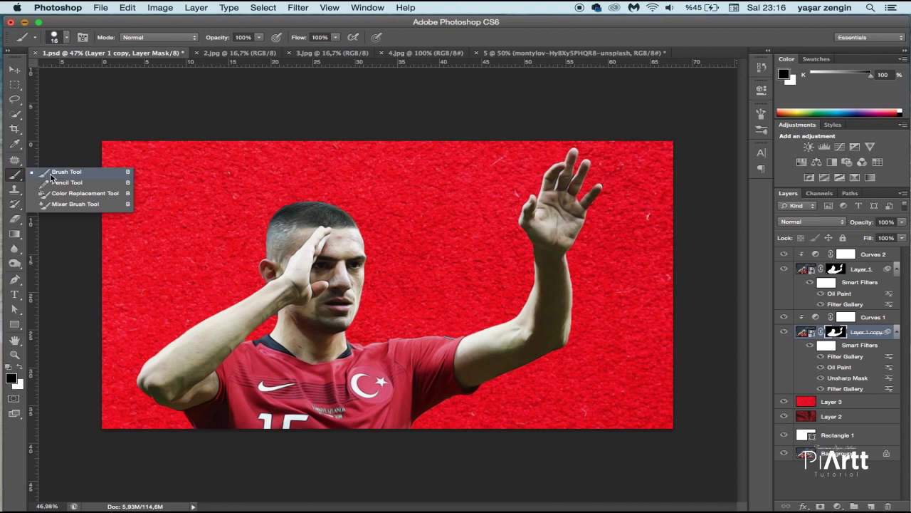
Set the brush size to 161 px, then select Layer 3 with the Move tool
{"action": "right_click", "coordinate": [230, 160]}
{"action": "left_click_drag", "start_coordinate": [255, 183], "coordinate": [319, 183]}
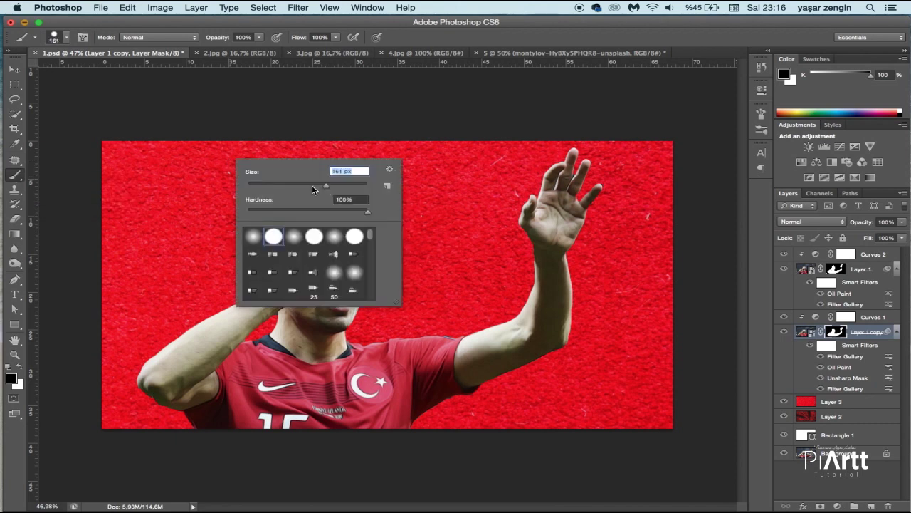
{"action": "left_click", "coordinate": [198, 179]}
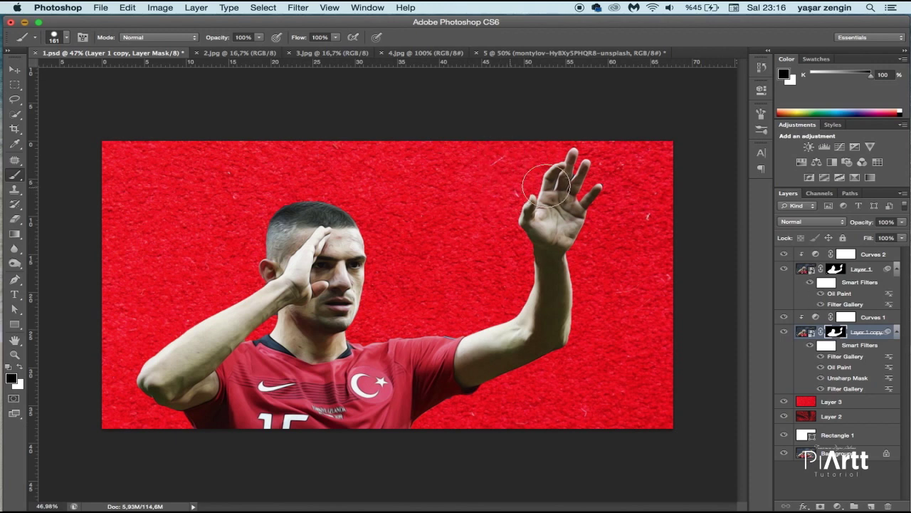
{"action": "left_click", "coordinate": [838, 269]}
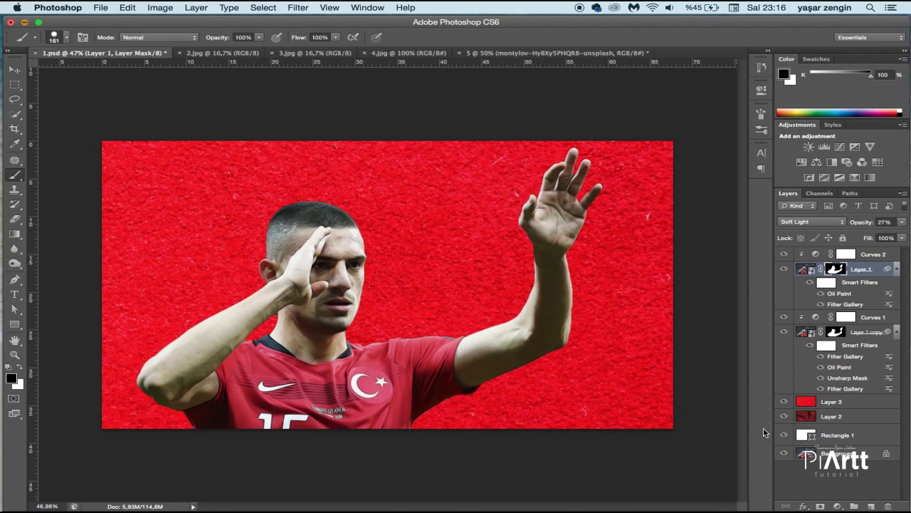
{"action": "key", "text": "v"}
{"action": "left_click", "coordinate": [835, 400]}
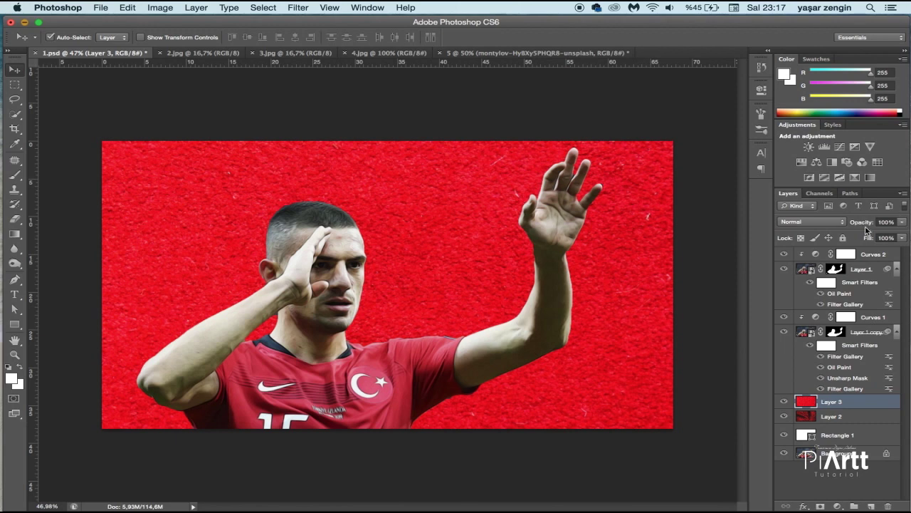
Try Hard Light on Layer 3 and raise the silk Layer 2 opacity to about 79%
{"action": "left_click", "coordinate": [839, 223]}
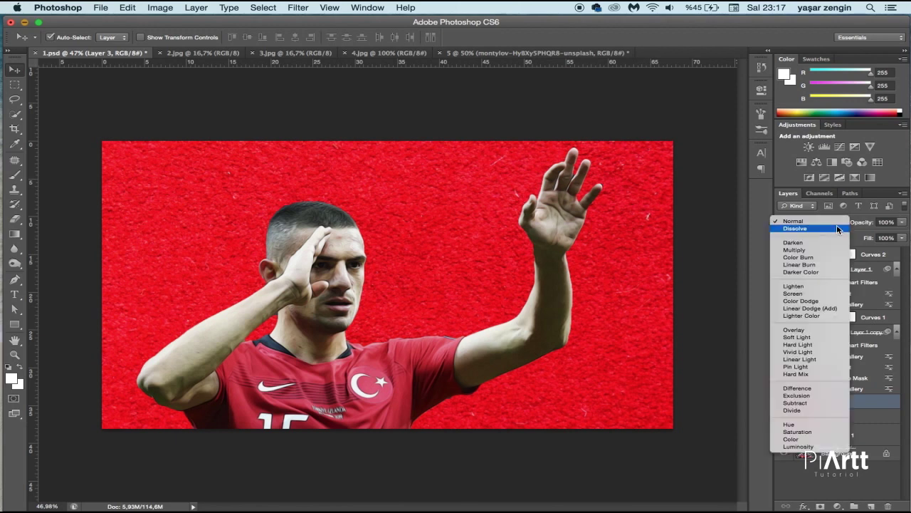
{"action": "left_click", "coordinate": [818, 346]}
{"action": "left_click", "coordinate": [902, 223]}
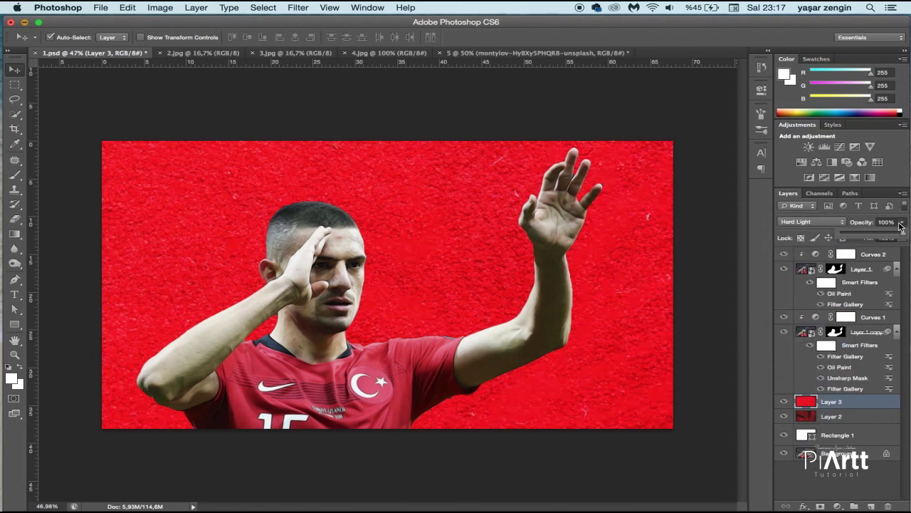
{"action": "left_click", "coordinate": [864, 235]}
{"action": "mouse_move", "coordinate": [866, 237]}
{"action": "left_mouse_down"}
{"action": "mouse_move", "coordinate": [878, 238]}
{"action": "mouse_move", "coordinate": [861, 238]}
{"action": "left_mouse_up"}
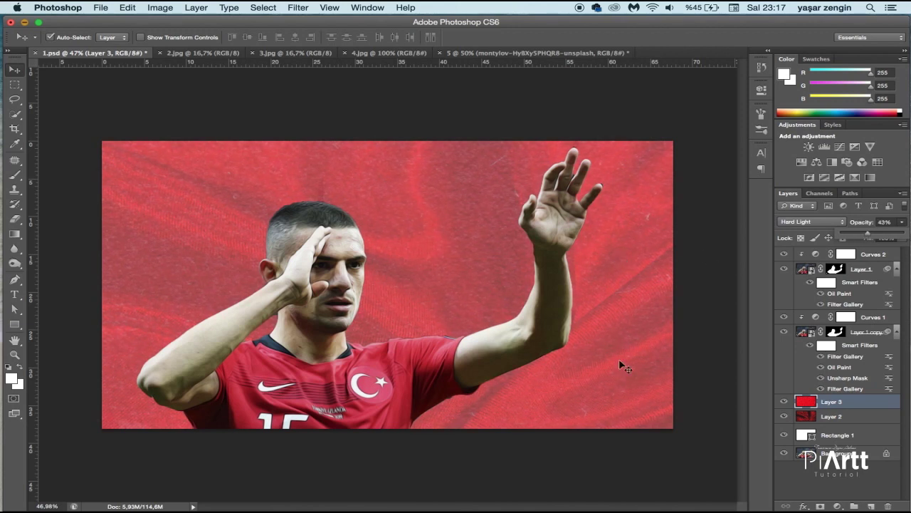
{"action": "left_click", "coordinate": [535, 88]}
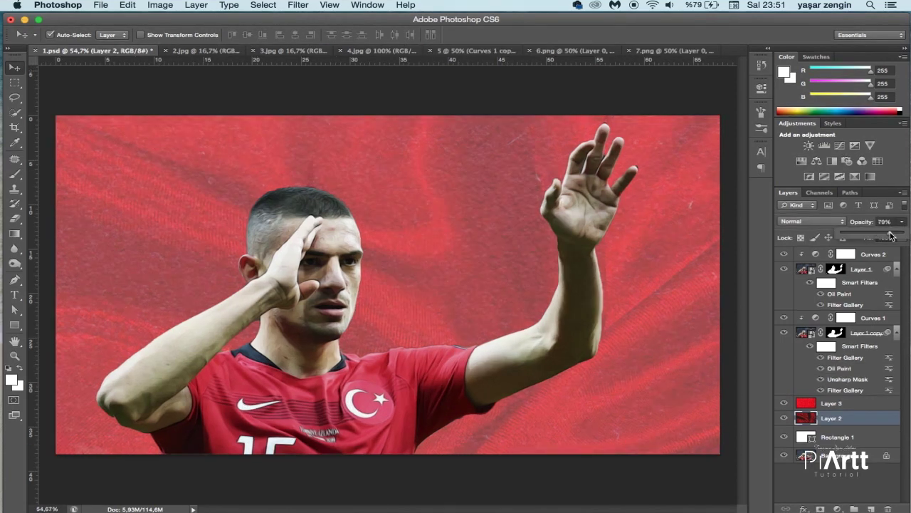
{"action": "left_click_drag", "start_coordinate": [891, 235], "coordinate": [891, 236]}
Set Layer 3 to Soft Light blending at 49% opacity
{"action": "left_click", "coordinate": [873, 403]}
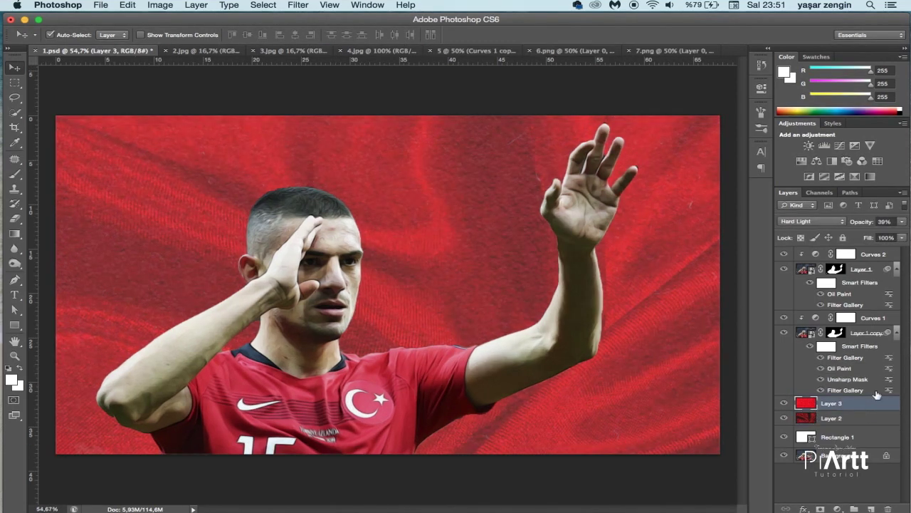
{"action": "left_click", "coordinate": [902, 222]}
{"action": "left_click_drag", "start_coordinate": [899, 227], "coordinate": [884, 237]}
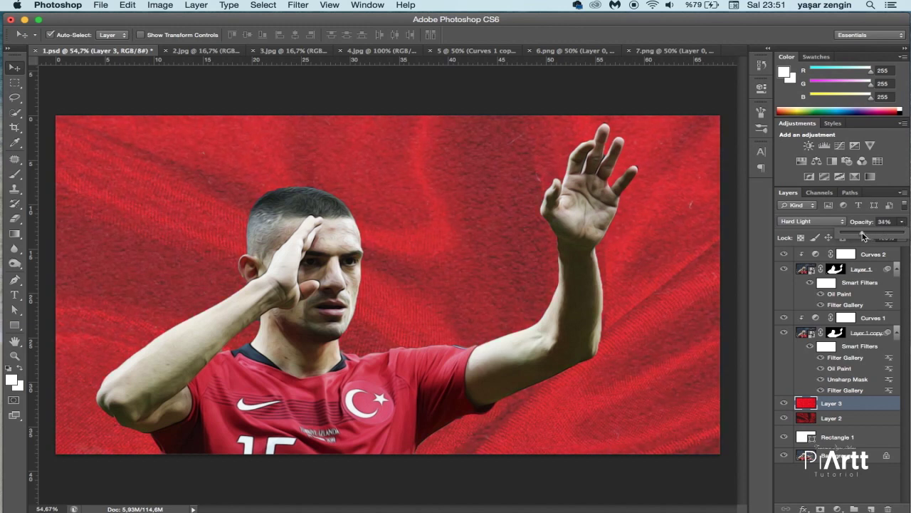
{"action": "left_click_drag", "start_coordinate": [863, 235], "coordinate": [860, 236]}
{"action": "left_click", "coordinate": [798, 221]}
{"action": "left_click", "coordinate": [798, 212]}
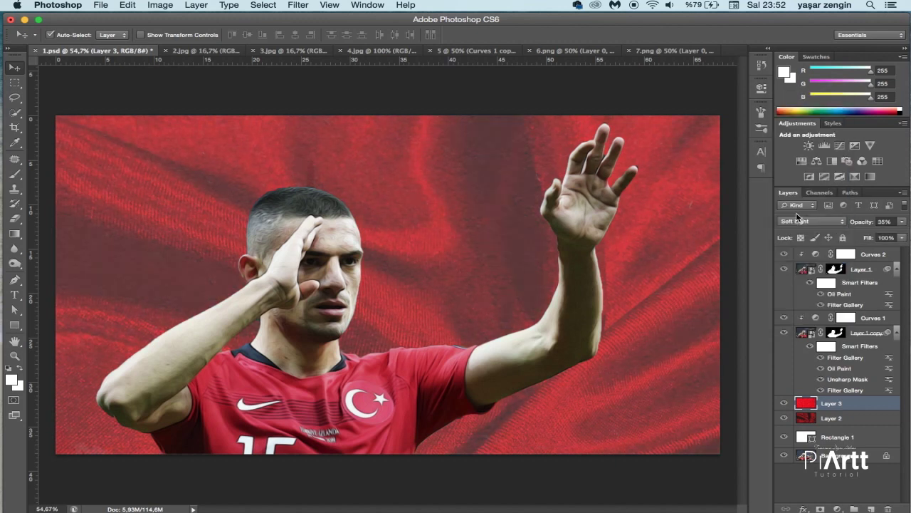
{"action": "left_click", "coordinate": [902, 221]}
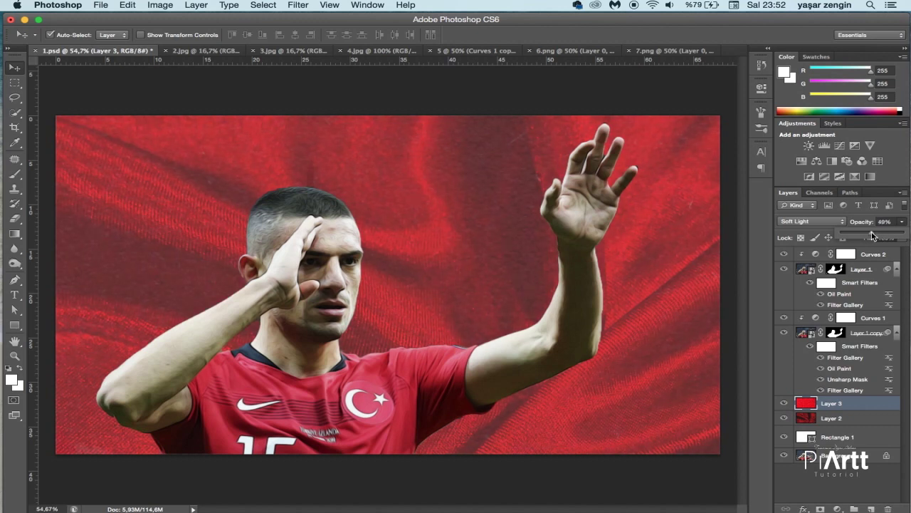
Drag the Turkish flag image into 1.psd and delete its white background with the Magic Wand
{"action": "left_click", "coordinate": [559, 51]}
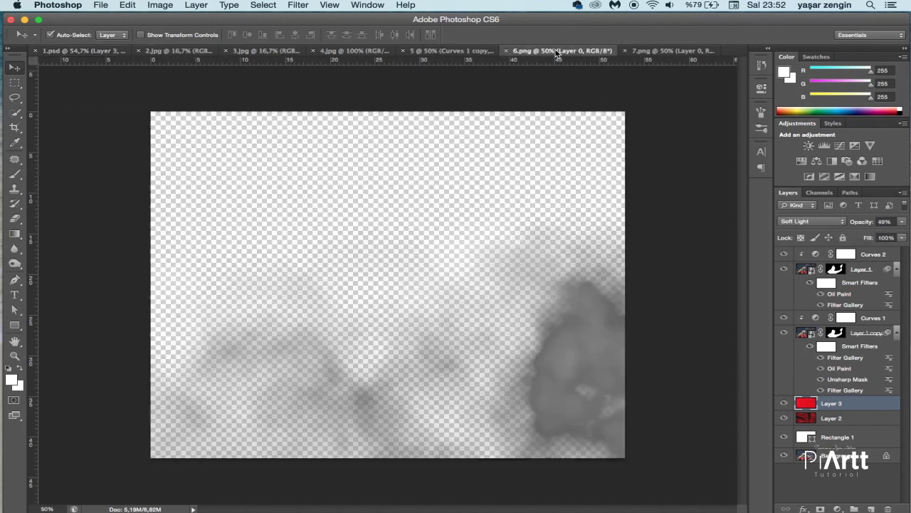
{"action": "mouse_move", "coordinate": [349, 366]}
{"action": "left_mouse_down"}
{"action": "mouse_move", "coordinate": [89, 60]}
{"action": "mouse_move", "coordinate": [301, 42]}
{"action": "mouse_move", "coordinate": [85, 51]}
{"action": "mouse_move", "coordinate": [388, 292]}
{"action": "left_mouse_up"}
{"action": "key", "text": "w"}
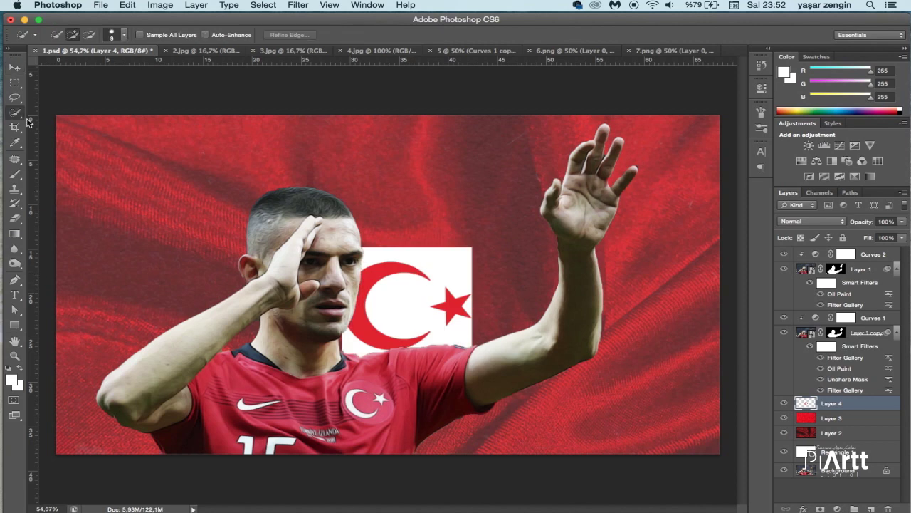
{"action": "right_click", "coordinate": [15, 112]}
{"action": "left_click", "coordinate": [61, 118]}
{"action": "left_click", "coordinate": [434, 273]}
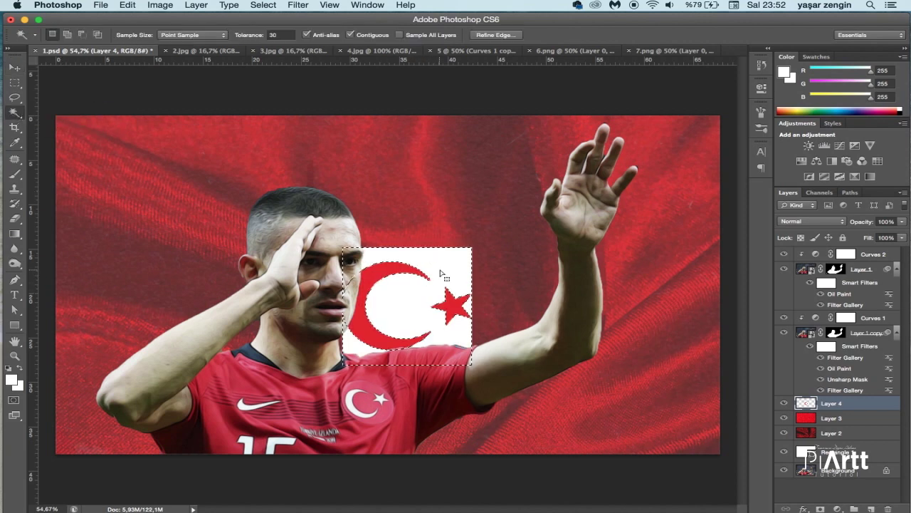
{"action": "key", "text": "Delete"}
Enlarge the flag, move it to the upper left and tilt it so the crescent and star show
{"action": "key", "text": "v"}
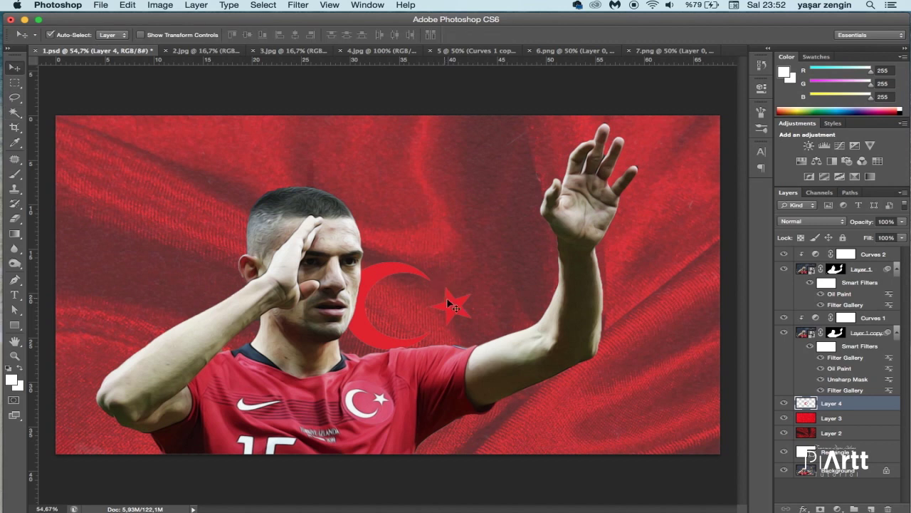
{"action": "key", "text": "ctrl+t"}
{"action": "left_click_drag", "start_coordinate": [472, 262], "coordinate": [574, 179]}
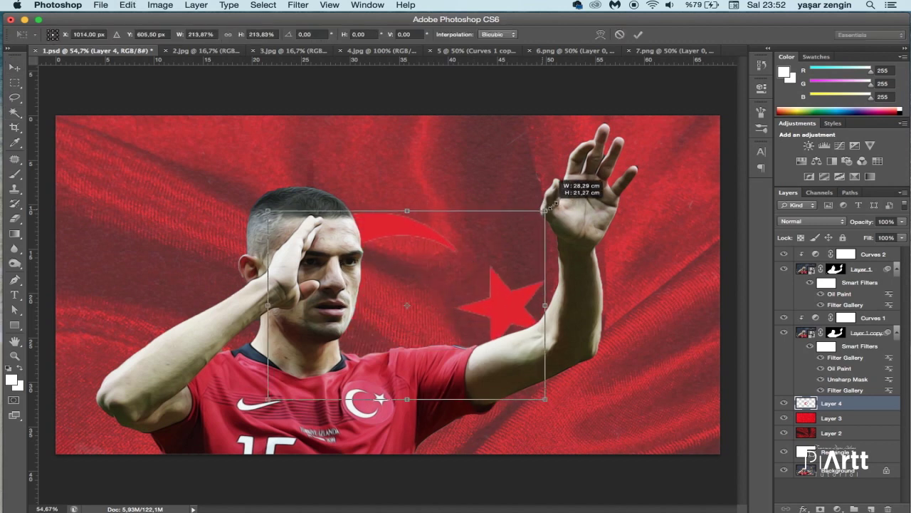
{"action": "left_click_drag", "start_coordinate": [527, 307], "coordinate": [297, 225]}
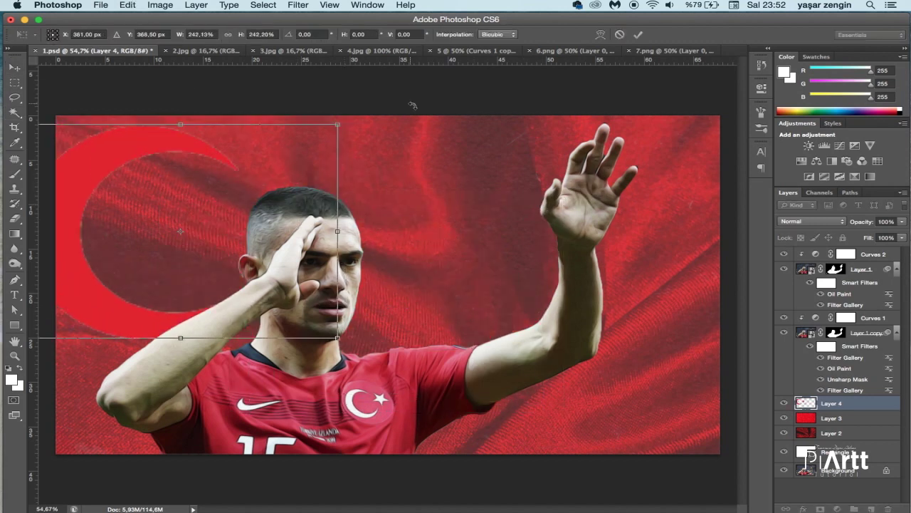
{"action": "mouse_move", "coordinate": [413, 104]}
{"action": "left_mouse_down"}
{"action": "mouse_move", "coordinate": [261, 148]}
{"action": "mouse_move", "coordinate": [259, 129]}
{"action": "left_mouse_up"}
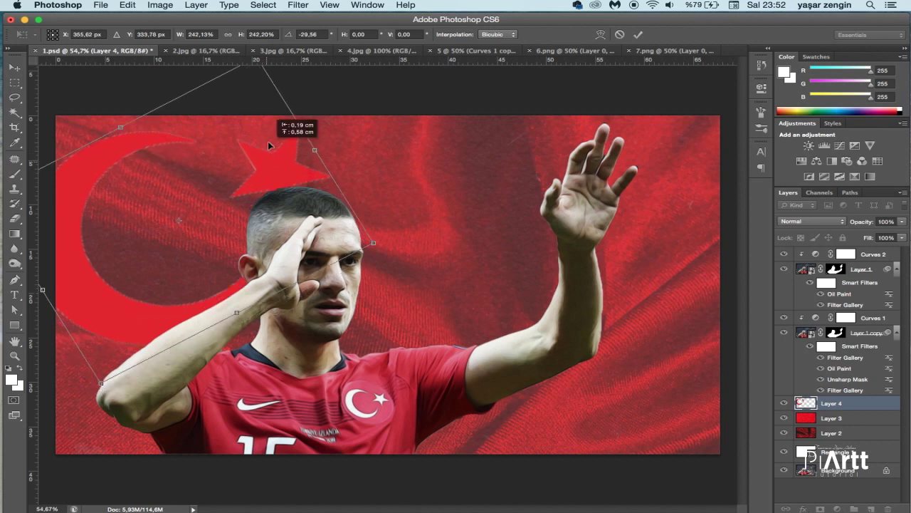
{"action": "left_click_drag", "start_coordinate": [364, 235], "coordinate": [365, 234]}
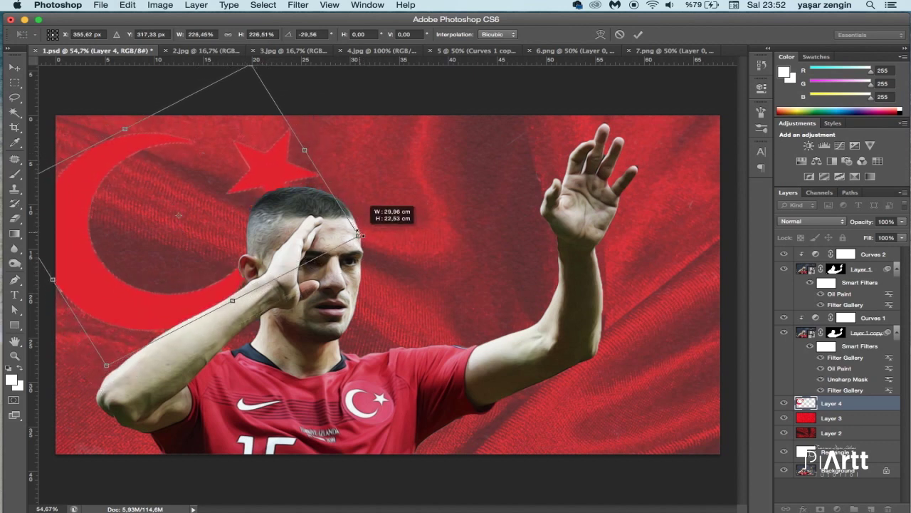
{"action": "key", "text": "Return"}
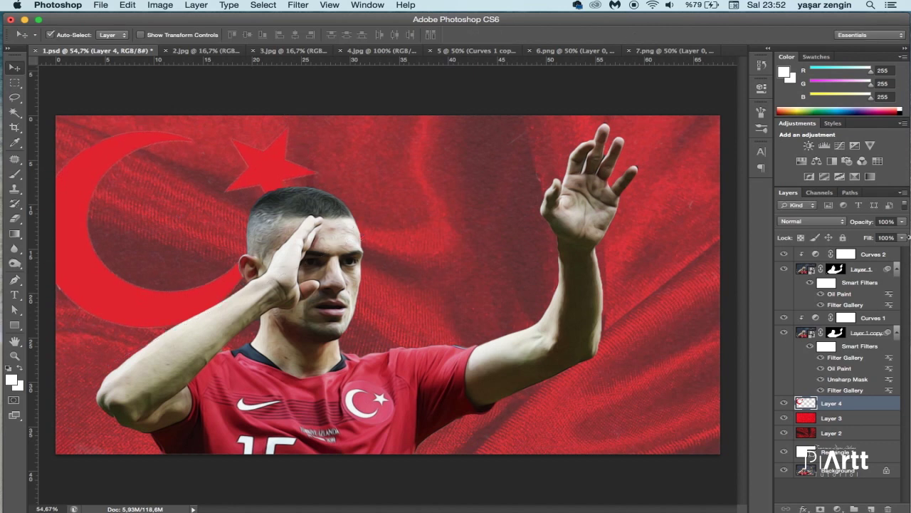
Set the flag layer's blend mode to Soft Light
{"action": "left_click", "coordinate": [826, 228]}
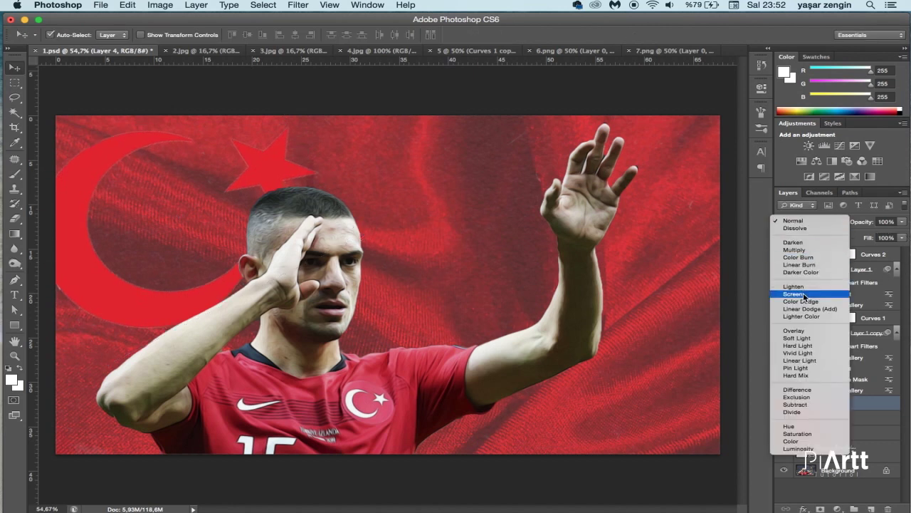
{"action": "left_click", "coordinate": [799, 331]}
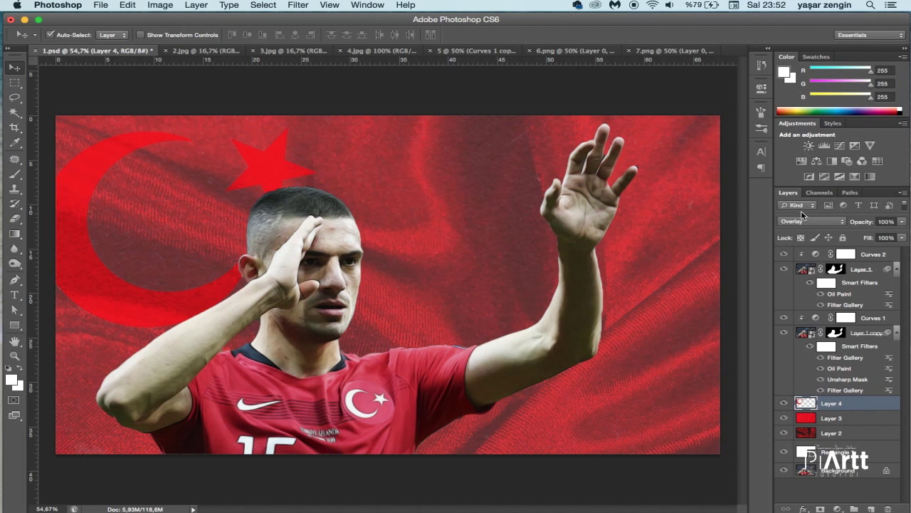
{"action": "left_click", "coordinate": [803, 221]}
{"action": "left_click", "coordinate": [797, 228]}
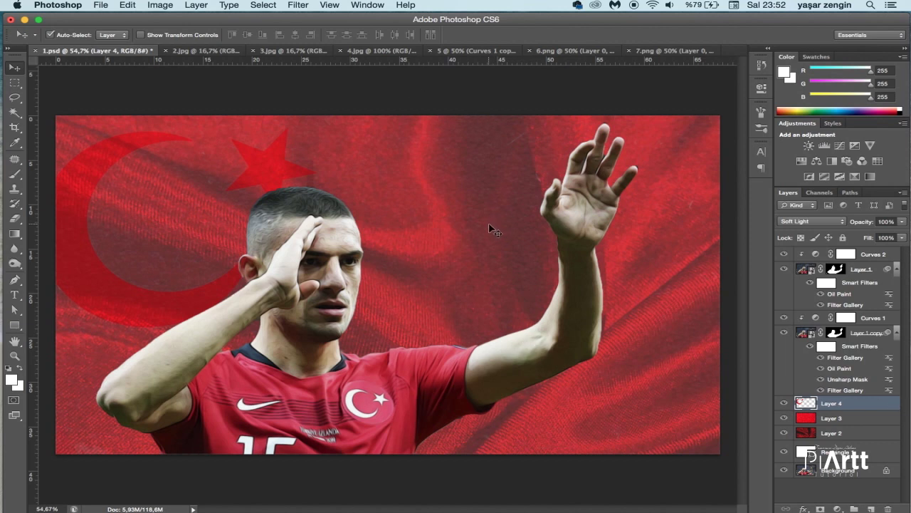
Drag the 6.png smoke into 1.psd as Layer 5 and shift it to the lower right
{"action": "left_click", "coordinate": [554, 51]}
{"action": "mouse_move", "coordinate": [529, 282]}
{"action": "left_mouse_down"}
{"action": "mouse_move", "coordinate": [154, 106]}
{"action": "mouse_move", "coordinate": [537, 395]}
{"action": "left_mouse_up"}
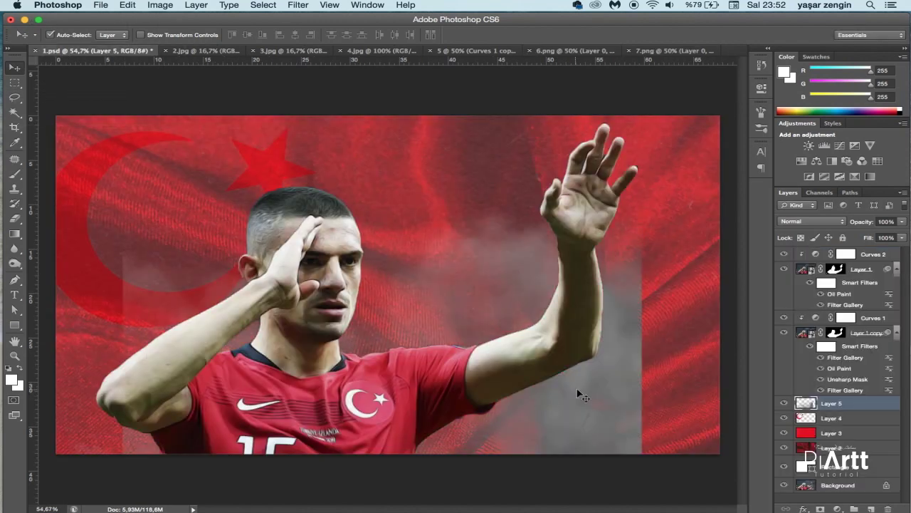
{"action": "key", "text": "ctrl+t"}
{"action": "left_click_drag", "start_coordinate": [618, 398], "coordinate": [686, 399]}
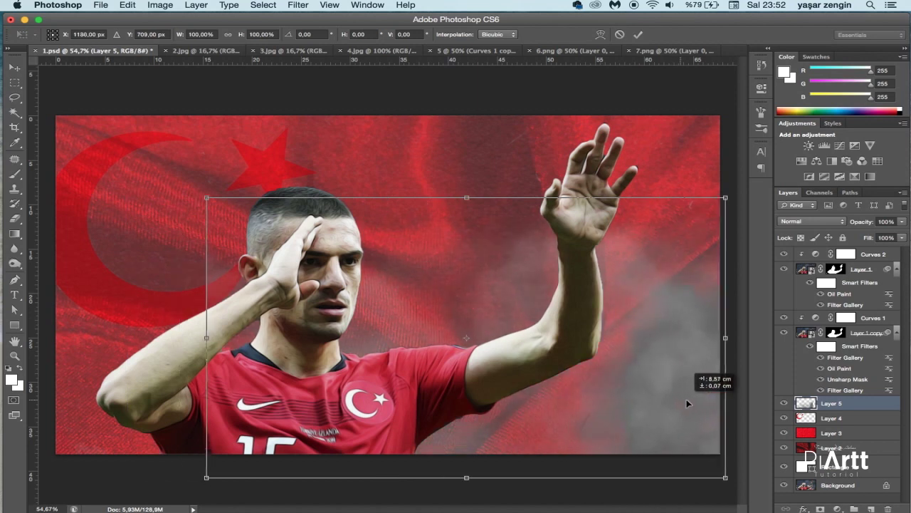
{"action": "key", "text": "Return"}
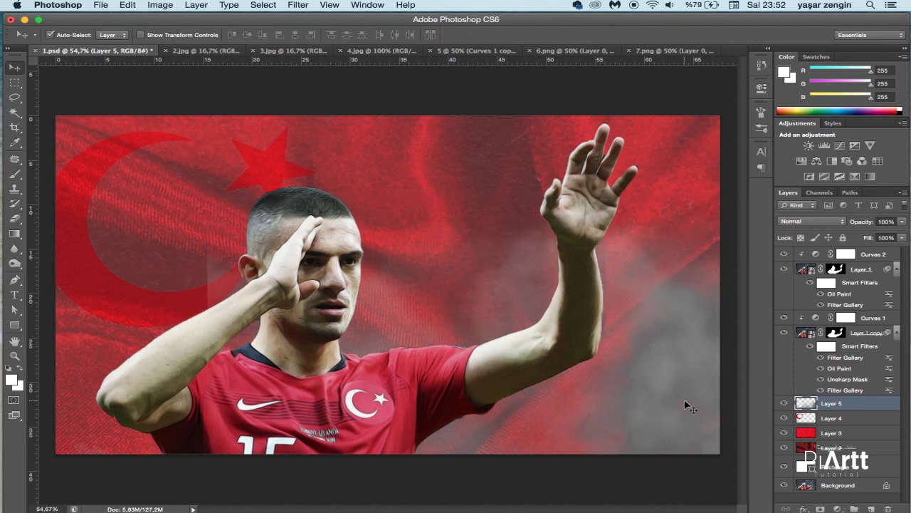
Drag the 7.png smoke into 1.psd, moving it right and down and rotating it counter-clockwise
{"action": "left_click", "coordinate": [648, 50]}
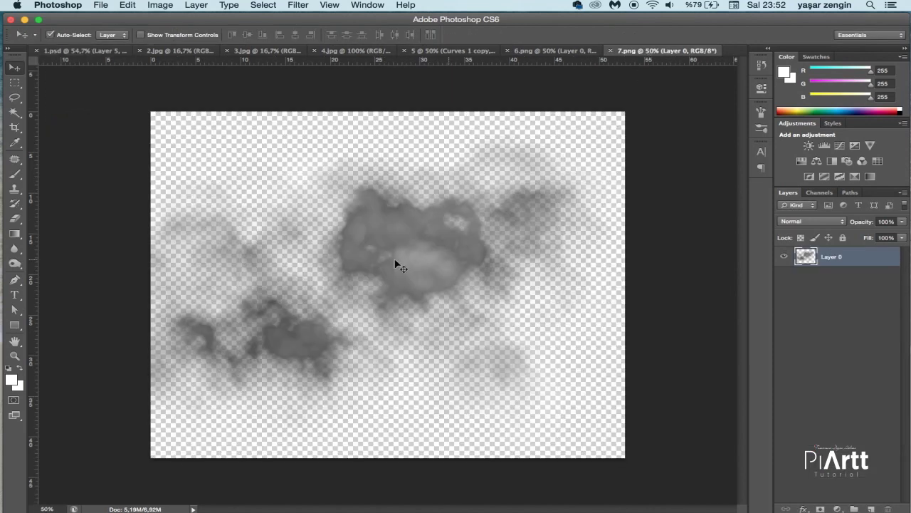
{"action": "left_click_drag", "start_coordinate": [397, 265], "coordinate": [246, 213]}
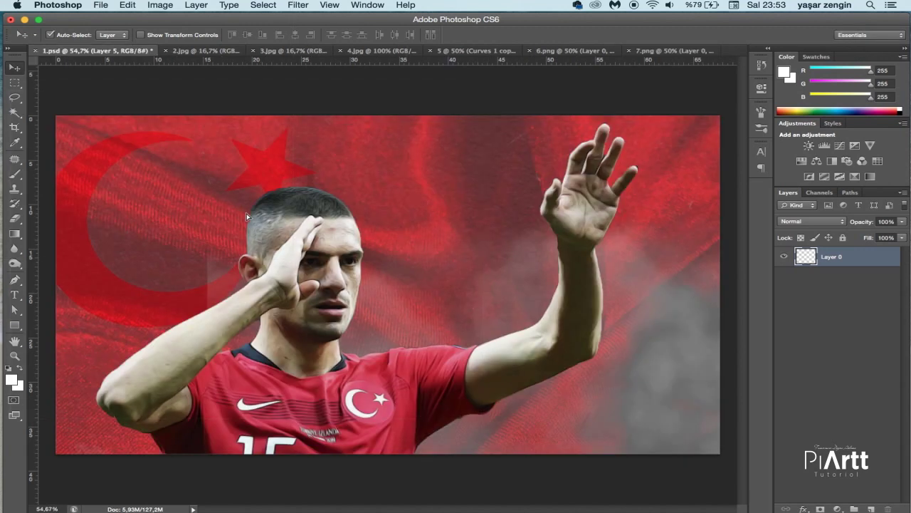
{"action": "key", "text": "ctrl+t"}
{"action": "left_click_drag", "start_coordinate": [425, 169], "coordinate": [463, 188]}
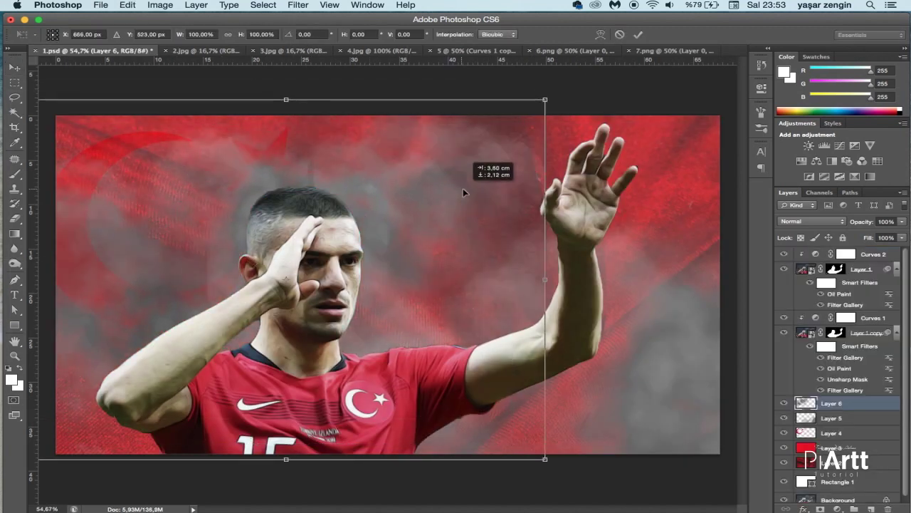
{"action": "mouse_move", "coordinate": [492, 235]}
{"action": "left_mouse_down"}
{"action": "mouse_move", "coordinate": [460, 160]}
{"action": "mouse_move", "coordinate": [420, 173]}
{"action": "left_mouse_up"}
{"action": "key", "text": "Return"}
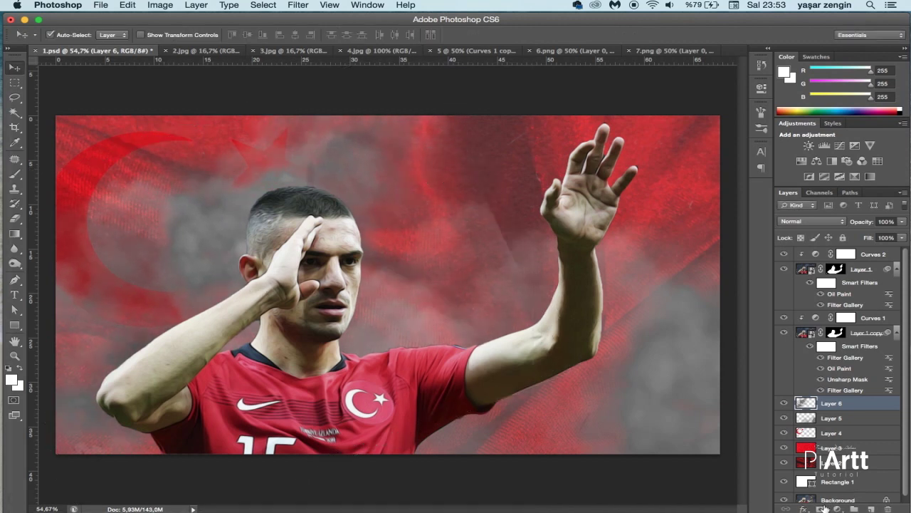
Mask the new smoke layer and paint it away near the raised arm with a 384 px soft brush
{"action": "left_click", "coordinate": [821, 509]}
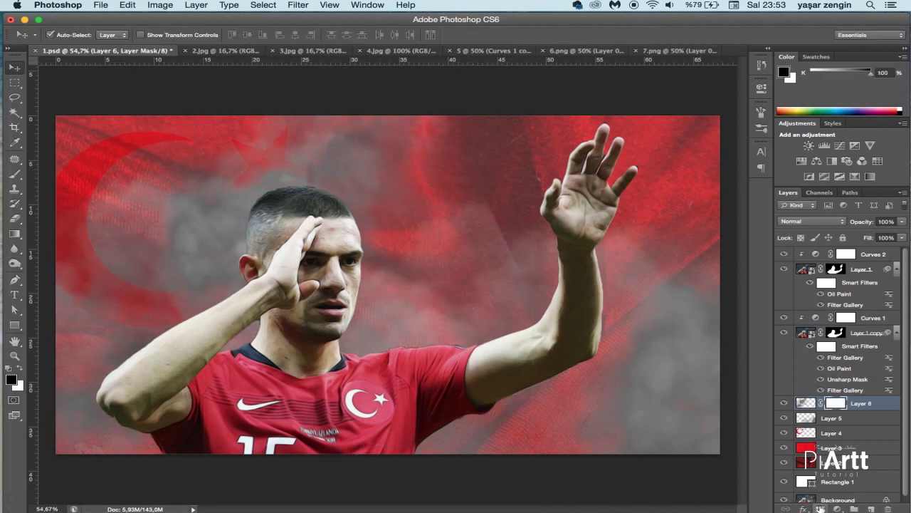
{"action": "left_click", "coordinate": [12, 178]}
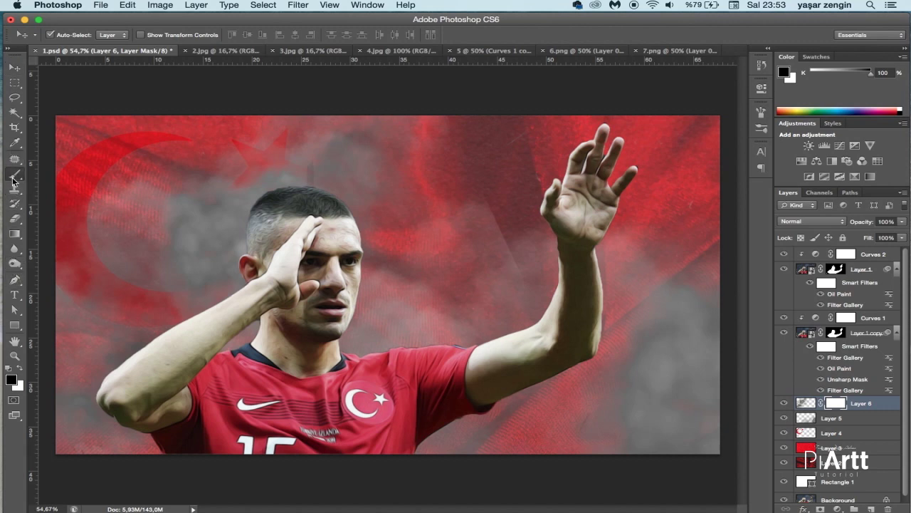
{"action": "left_click", "coordinate": [51, 178]}
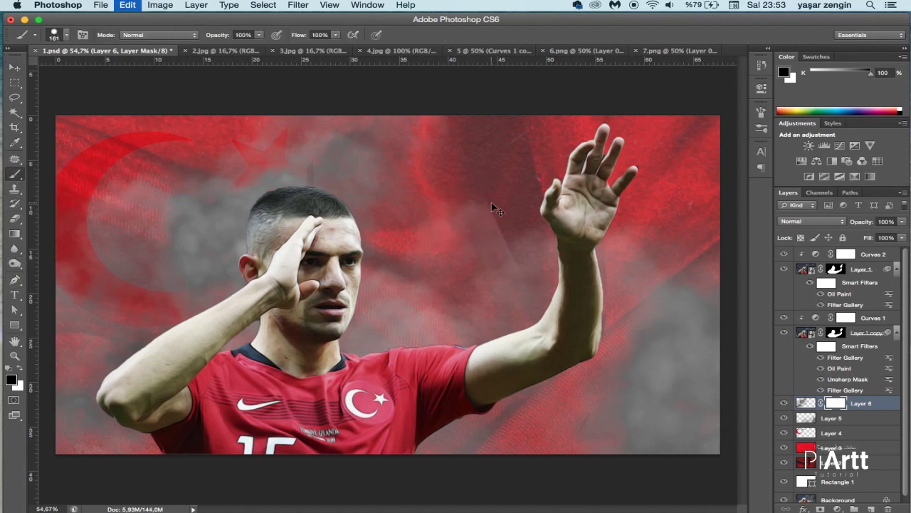
{"action": "right_click", "coordinate": [491, 206]}
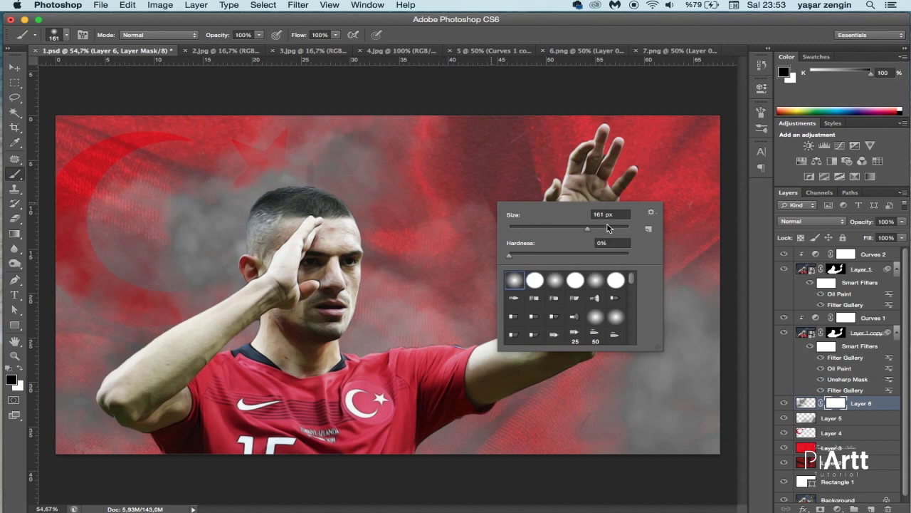
{"action": "left_click_drag", "start_coordinate": [607, 228], "coordinate": [617, 227]}
{"action": "key", "text": "Return"}
{"action": "left_click_drag", "start_coordinate": [482, 228], "coordinate": [508, 270]}
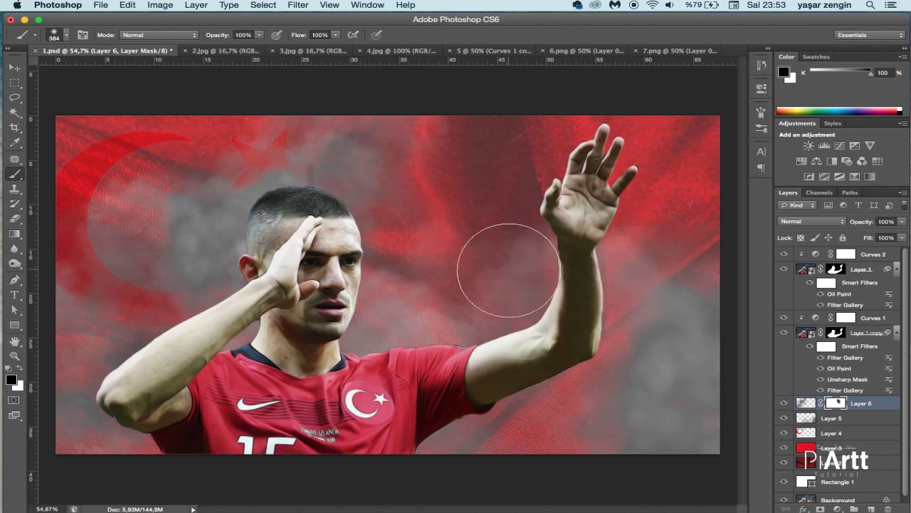
Restore default colours and set the upper smoke layer's blend mode to Screen
{"action": "key", "text": "v"}
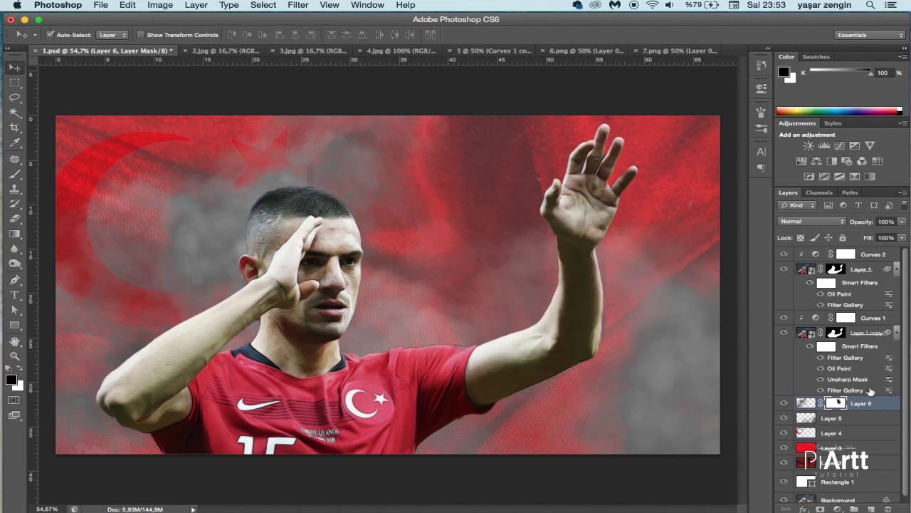
{"action": "key", "text": "x"}
{"action": "left_click", "coordinate": [822, 221]}
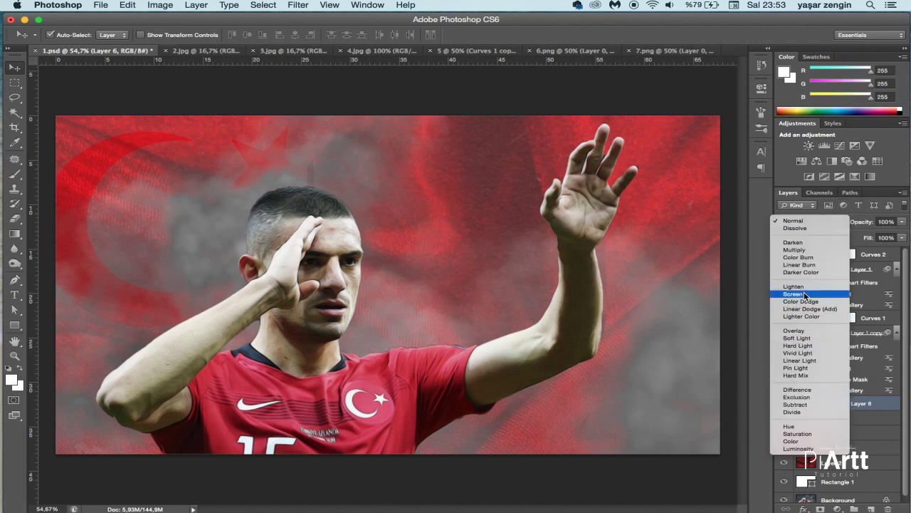
{"action": "left_click", "coordinate": [806, 300]}
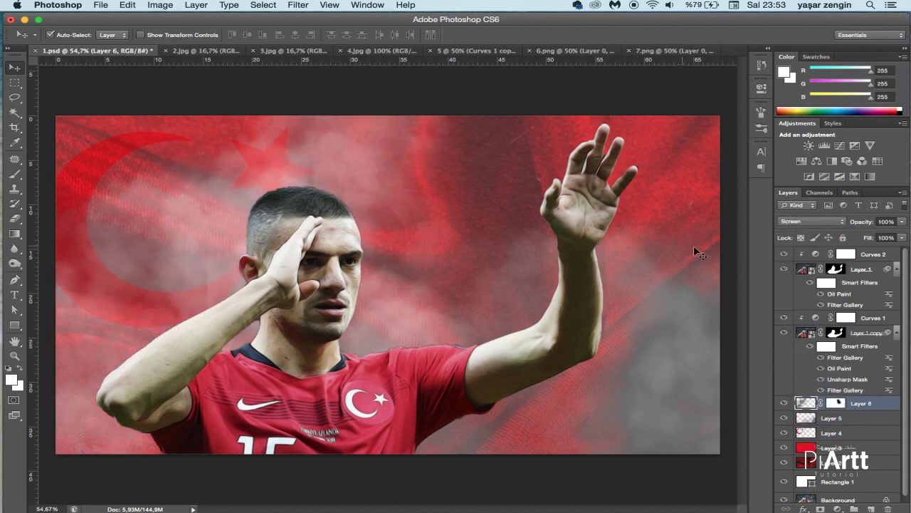
Set Layer 5, the first smoke, to Screen blend mode
{"action": "left_click", "coordinate": [846, 418]}
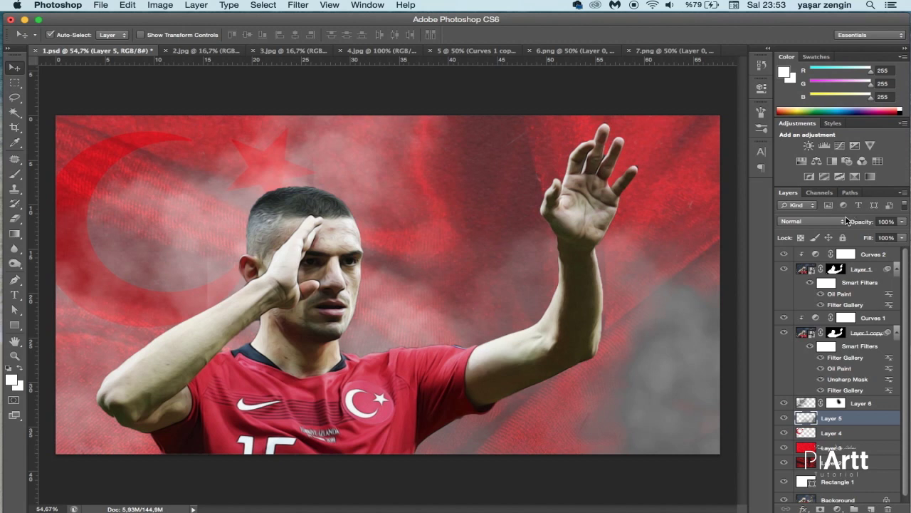
{"action": "left_click", "coordinate": [846, 220]}
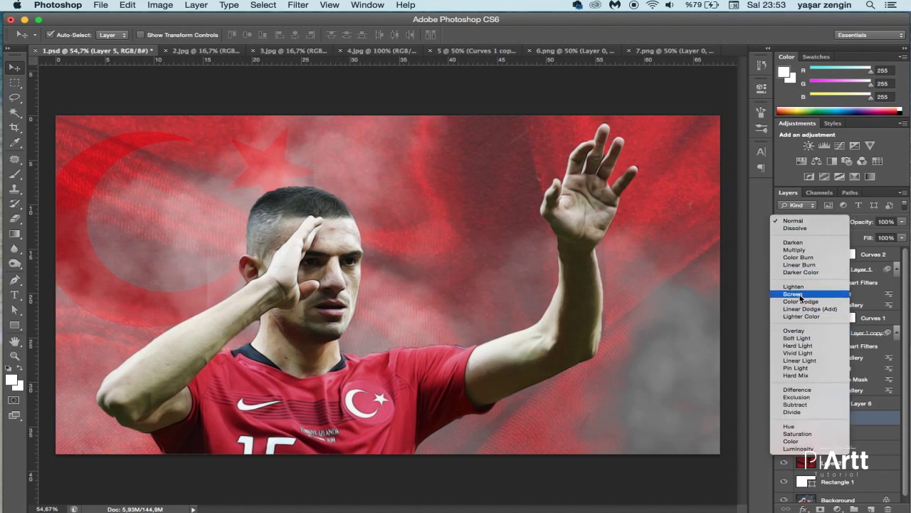
{"action": "left_click", "coordinate": [801, 295]}
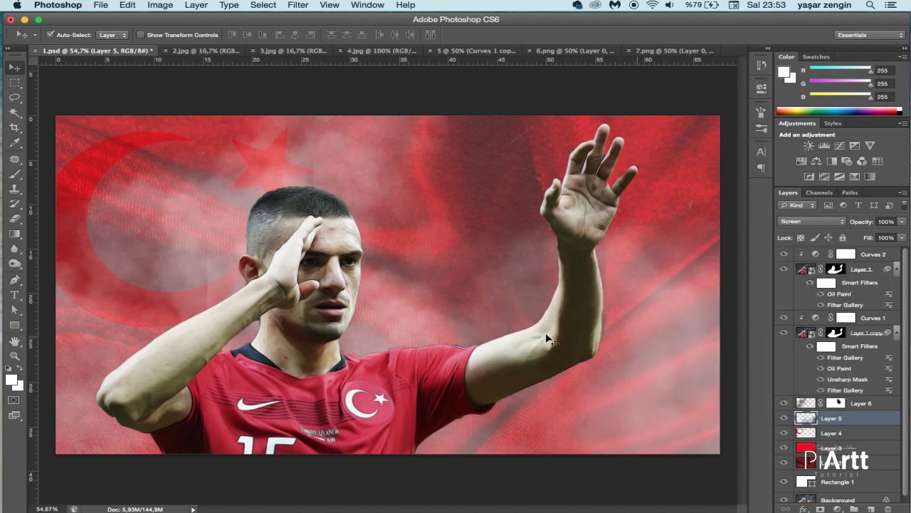
{"action": "key", "text": "ctrl+t"}
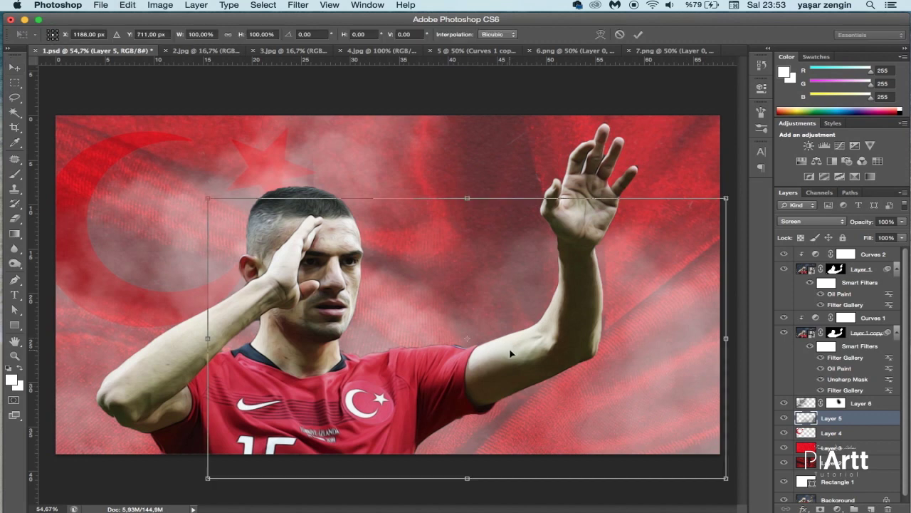
{"action": "key", "text": "Return"}
Add a mask to Layer 5 and paint black over the player's body
{"action": "left_click", "coordinate": [821, 509]}
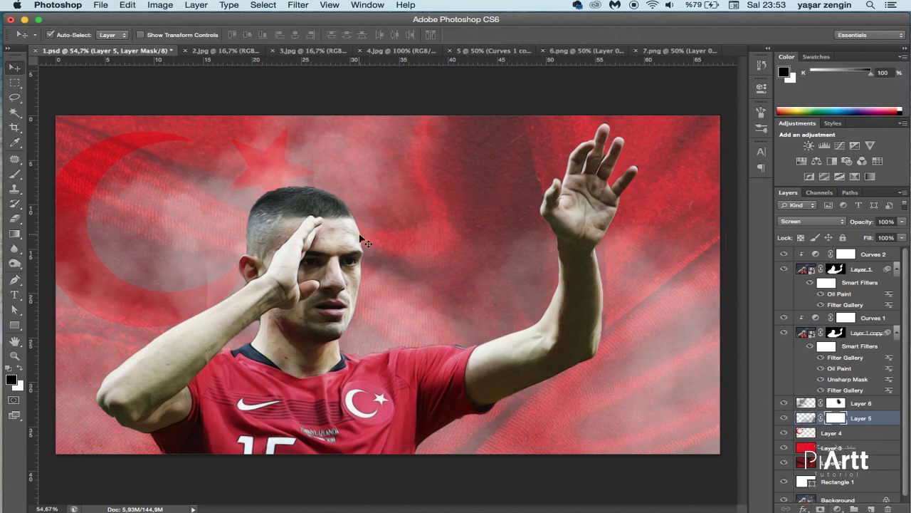
{"action": "right_click", "coordinate": [14, 174]}
{"action": "left_click", "coordinate": [71, 171]}
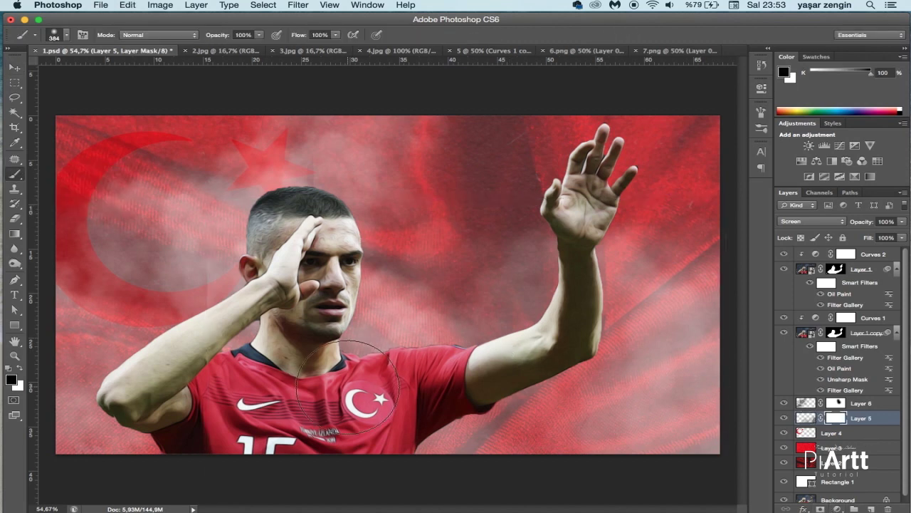
{"action": "left_click_drag", "start_coordinate": [348, 388], "coordinate": [220, 286]}
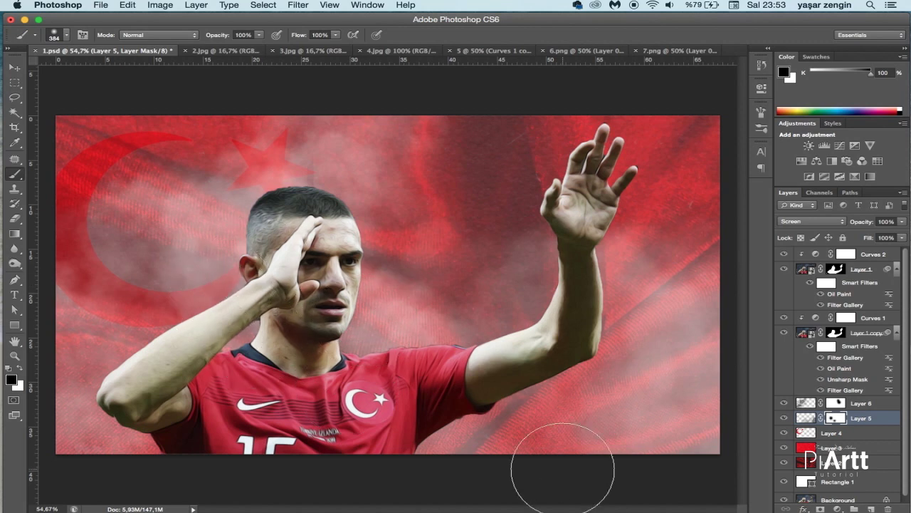
{"action": "key", "text": "v"}
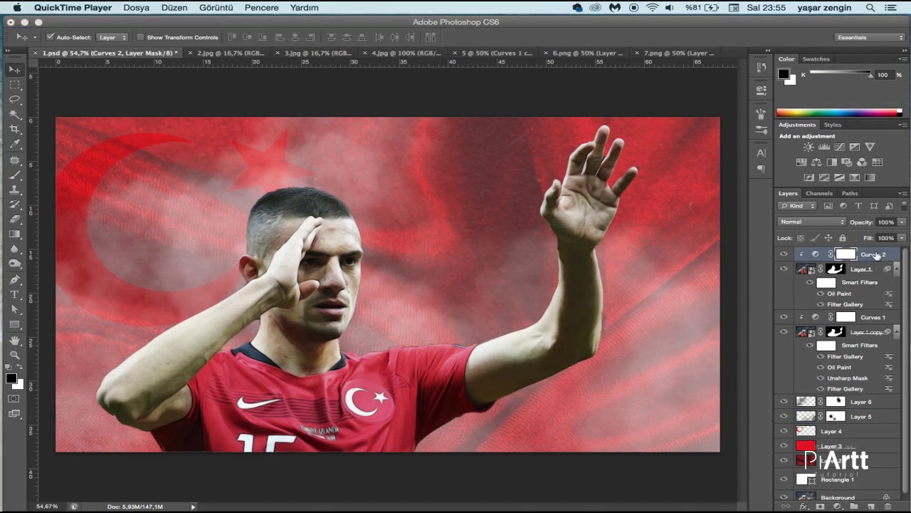
Add a Gradient Map adjustment layer using the Violet, Orange preset
{"action": "left_click", "coordinate": [837, 503]}
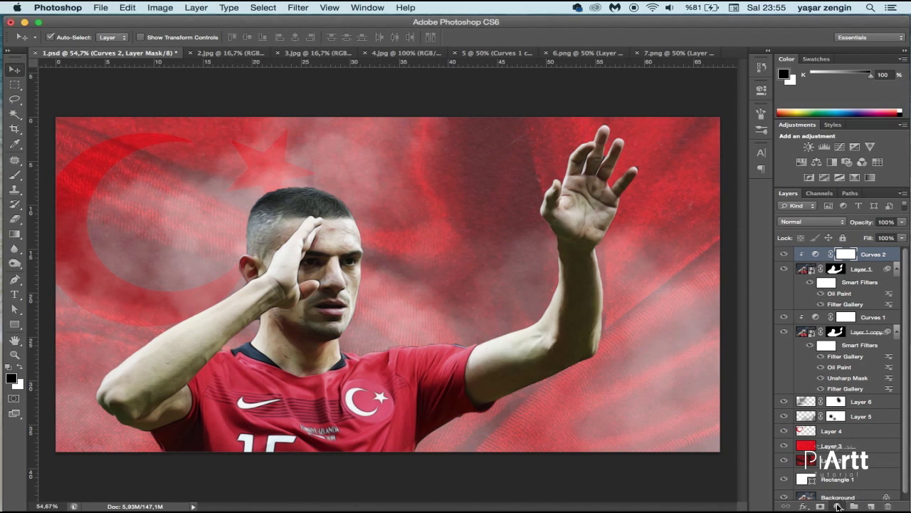
{"action": "left_click", "coordinate": [837, 503]}
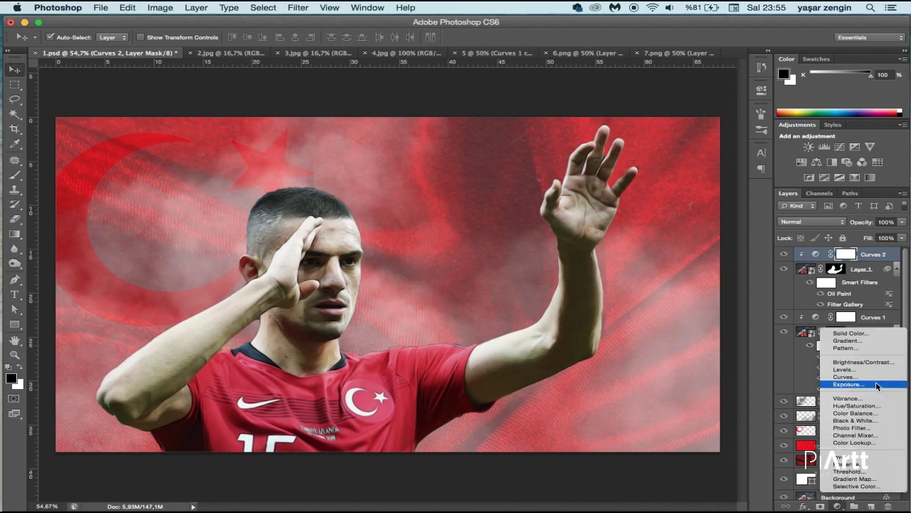
{"action": "left_click", "coordinate": [854, 478]}
{"action": "left_click", "coordinate": [648, 120]}
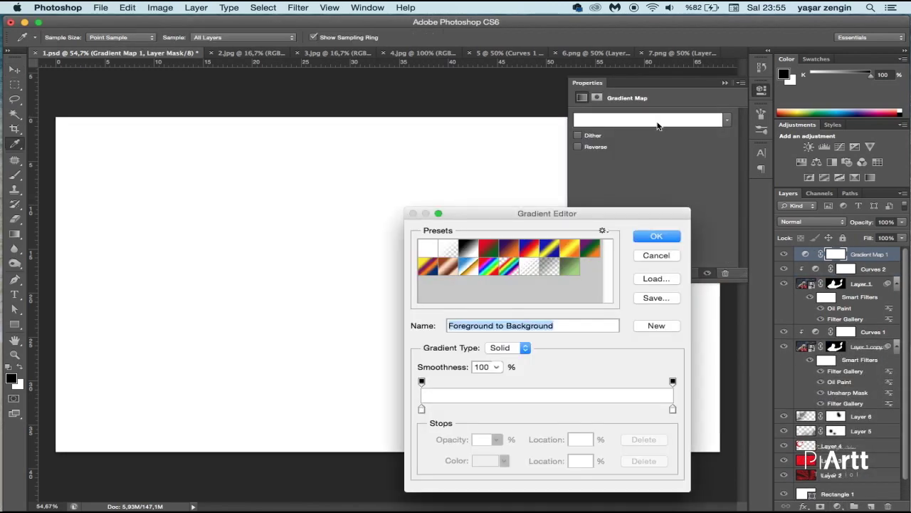
{"action": "left_click", "coordinate": [468, 249]}
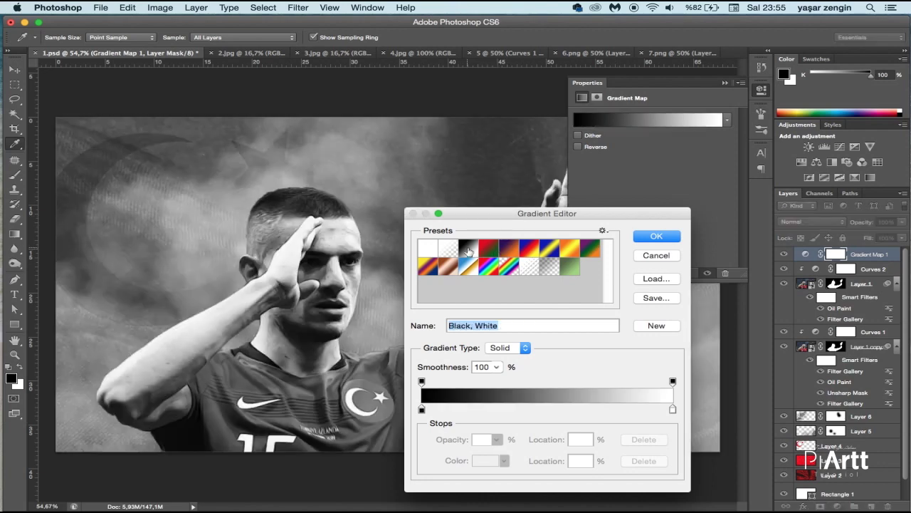
{"action": "left_click", "coordinate": [510, 246]}
{"action": "left_click", "coordinate": [650, 236]}
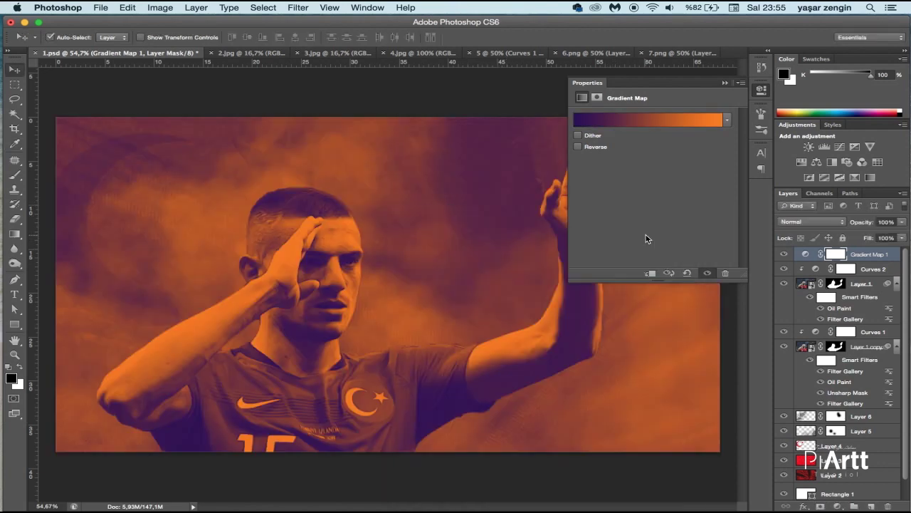
{"action": "left_click", "coordinate": [723, 84]}
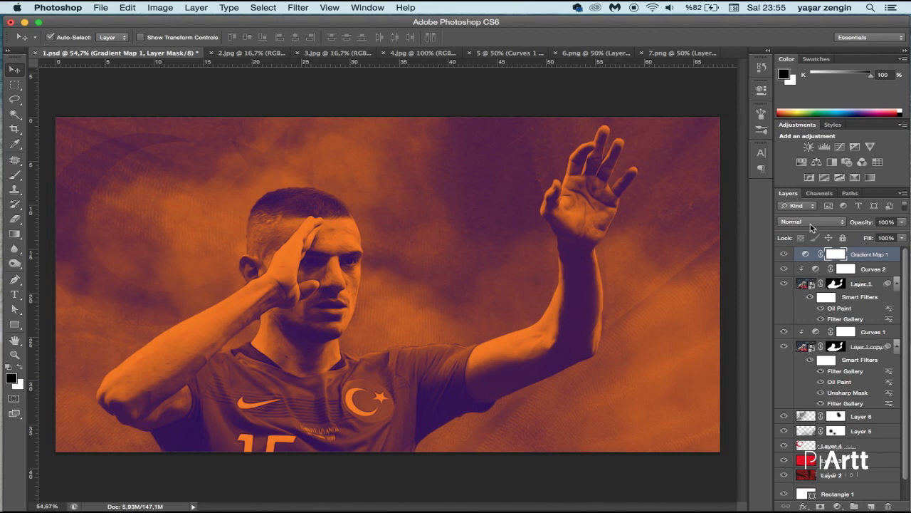
Blend Gradient Map 1 in Soft Light at 34% opacity
{"action": "left_click", "coordinate": [811, 222]}
{"action": "left_click", "coordinate": [798, 337]}
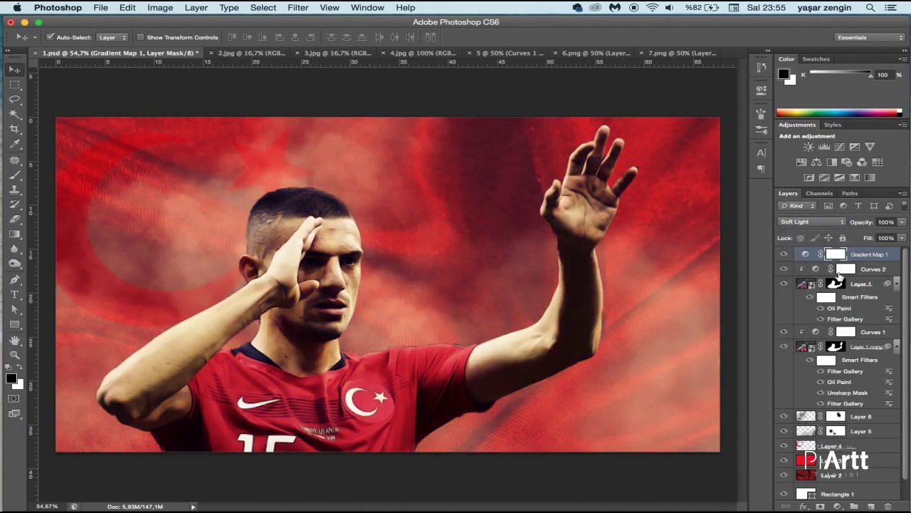
{"action": "left_click", "coordinate": [903, 221]}
{"action": "left_click_drag", "start_coordinate": [903, 232], "coordinate": [870, 232]}
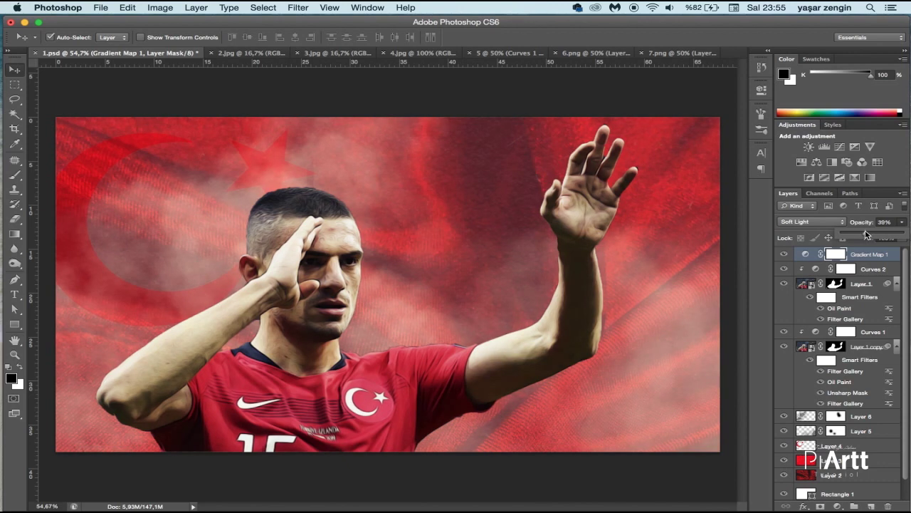
{"action": "left_click", "coordinate": [837, 505]}
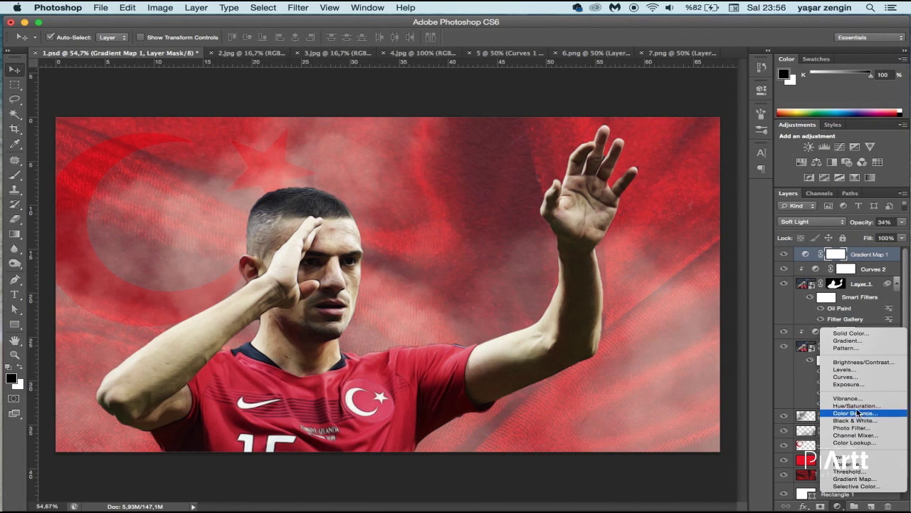
Add a second Gradient Map using the Black, White preset
{"action": "left_click", "coordinate": [854, 479]}
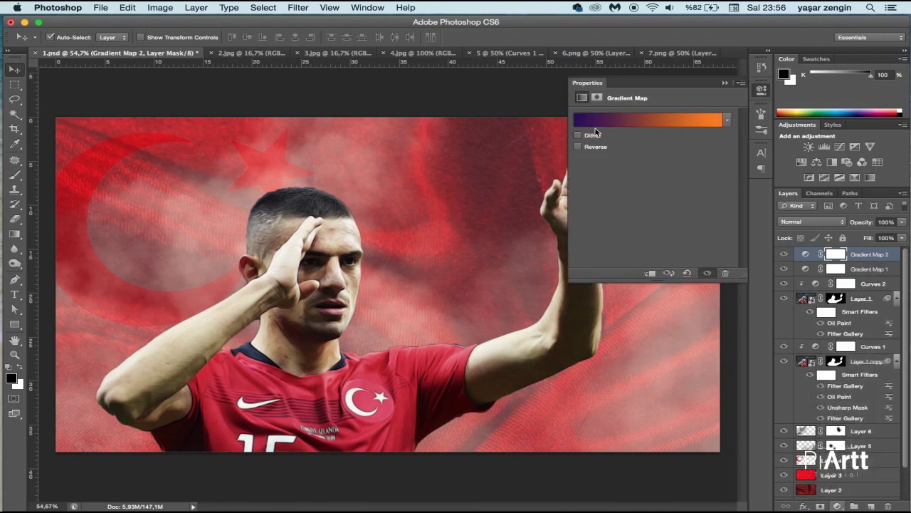
{"action": "left_click", "coordinate": [648, 120]}
{"action": "left_click", "coordinate": [476, 248]}
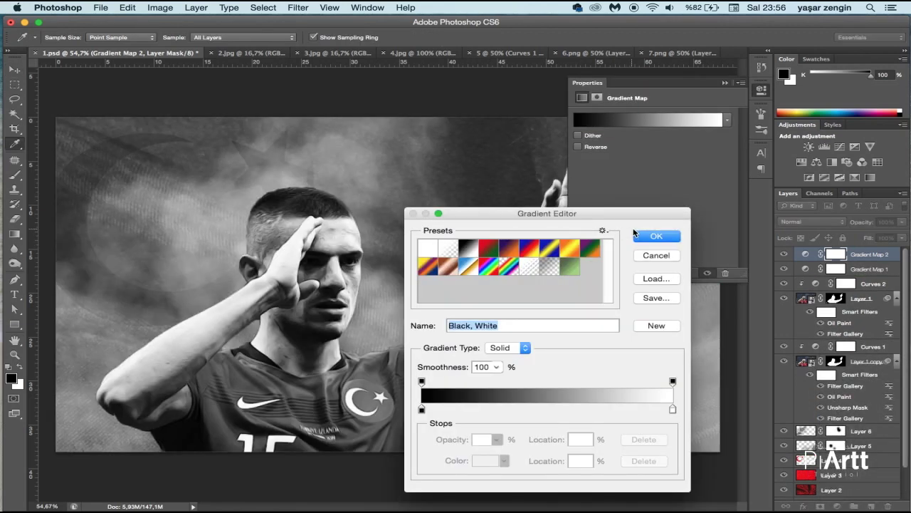
{"action": "left_click", "coordinate": [652, 236]}
{"action": "left_click", "coordinate": [725, 83]}
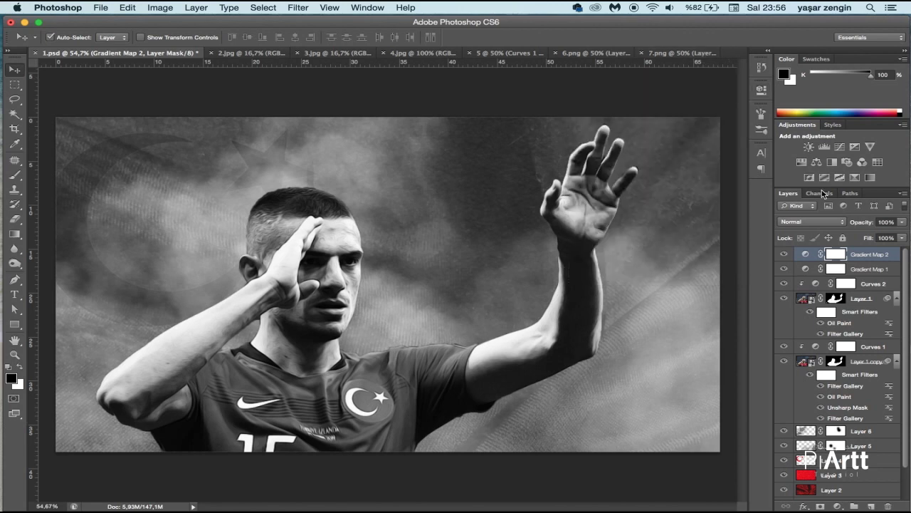
Set Gradient Map 2 to Soft Light blend mode at 24% opacity
{"action": "left_click", "coordinate": [801, 222]}
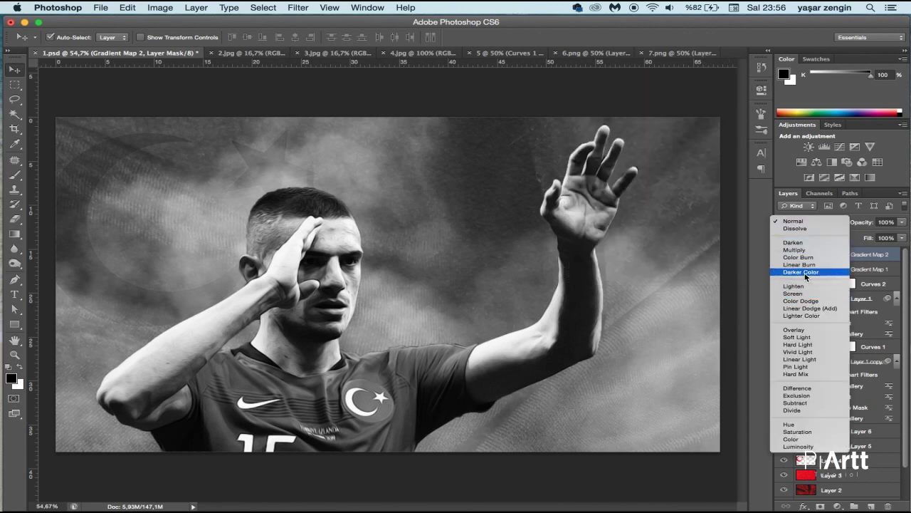
{"action": "scroll", "coordinate": [793, 346], "scroll_direction": "down", "scroll_amount": 3}
{"action": "left_click", "coordinate": [797, 311]}
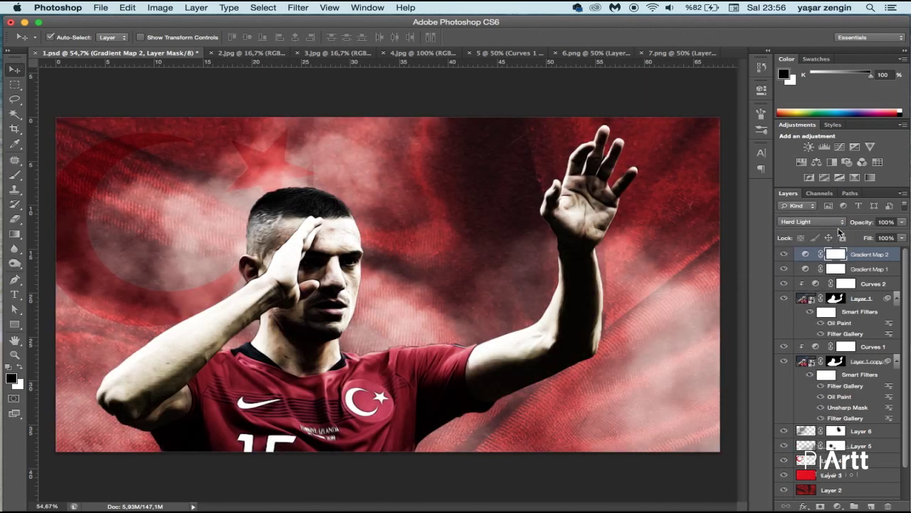
{"action": "left_click_drag", "start_coordinate": [856, 236], "coordinate": [861, 235]}
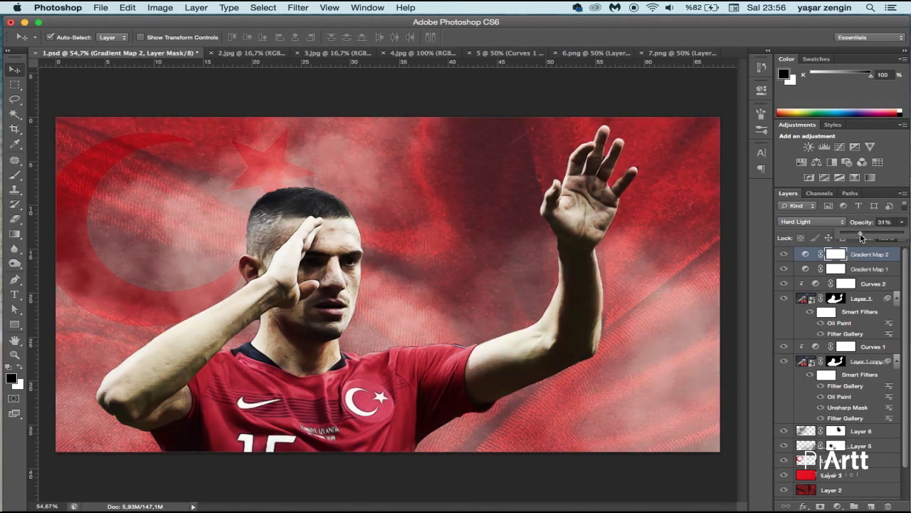
{"action": "left_click_drag", "start_coordinate": [866, 237], "coordinate": [859, 237]}
{"action": "mouse_move", "coordinate": [860, 237]}
{"action": "left_mouse_down"}
{"action": "mouse_move", "coordinate": [842, 237]}
{"action": "mouse_move", "coordinate": [850, 239]}
{"action": "left_mouse_up"}
{"action": "left_click", "coordinate": [819, 221]}
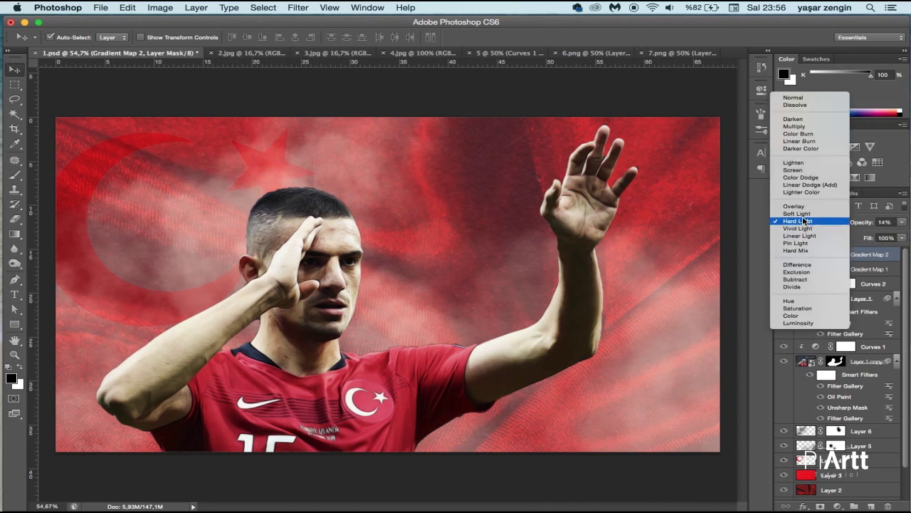
{"action": "left_click", "coordinate": [827, 215]}
{"action": "left_click", "coordinate": [900, 222]}
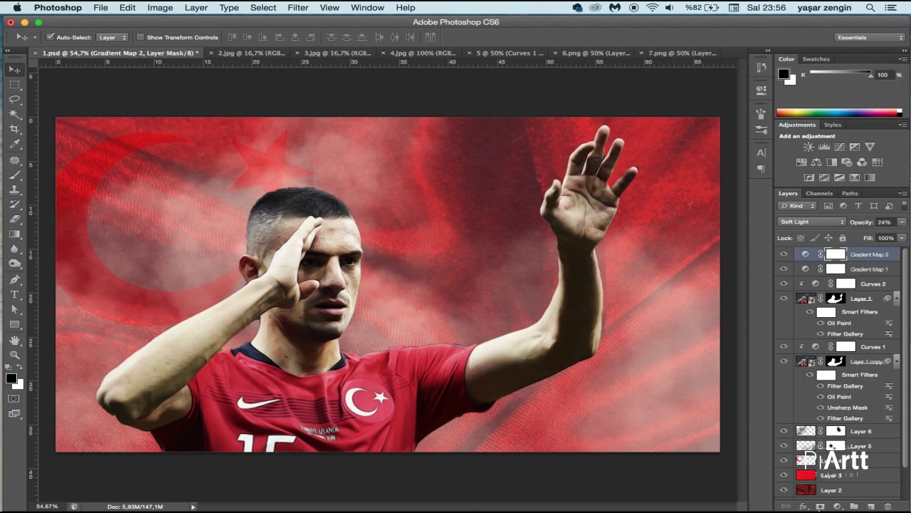
Add a Vibrance adjustment layer with vibrance -3 and saturation +11
{"action": "left_click", "coordinate": [837, 506]}
{"action": "left_click", "coordinate": [848, 398]}
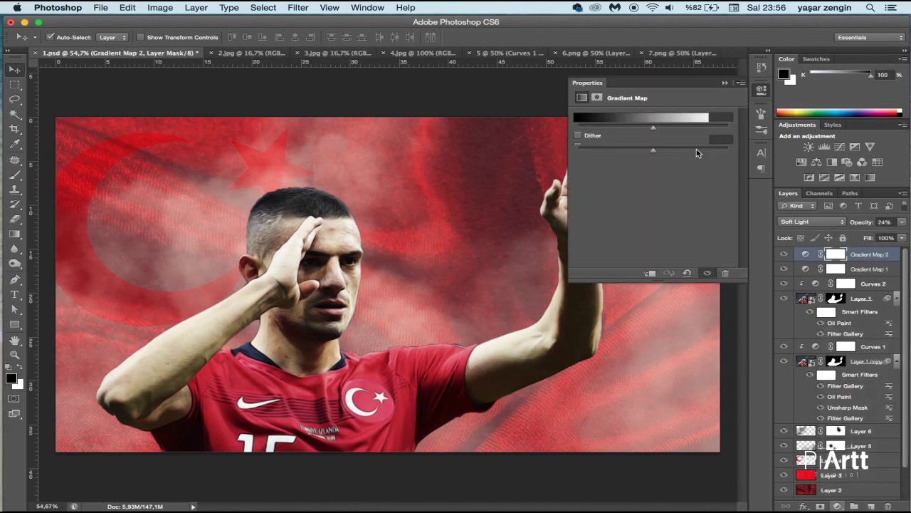
{"action": "mouse_move", "coordinate": [660, 128]}
{"action": "left_mouse_down"}
{"action": "mouse_move", "coordinate": [669, 129]}
{"action": "mouse_move", "coordinate": [651, 129]}
{"action": "mouse_move", "coordinate": [662, 153]}
{"action": "left_mouse_up"}
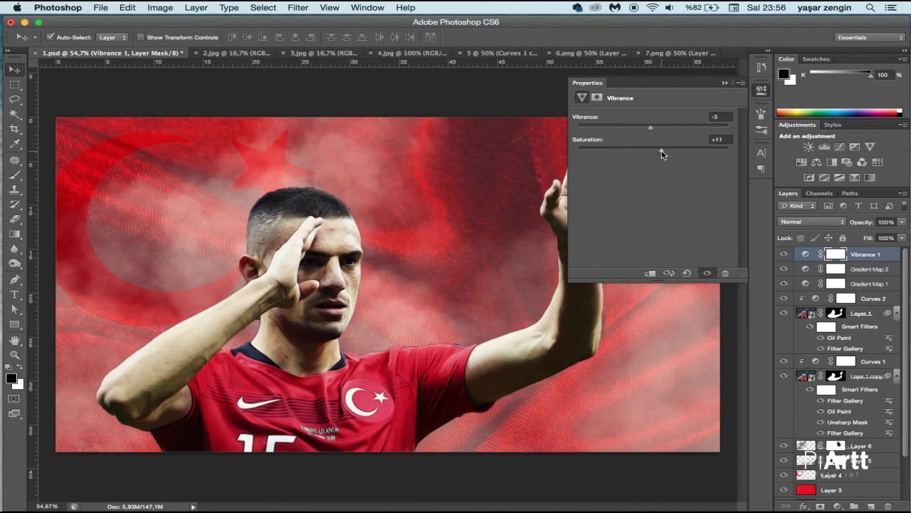